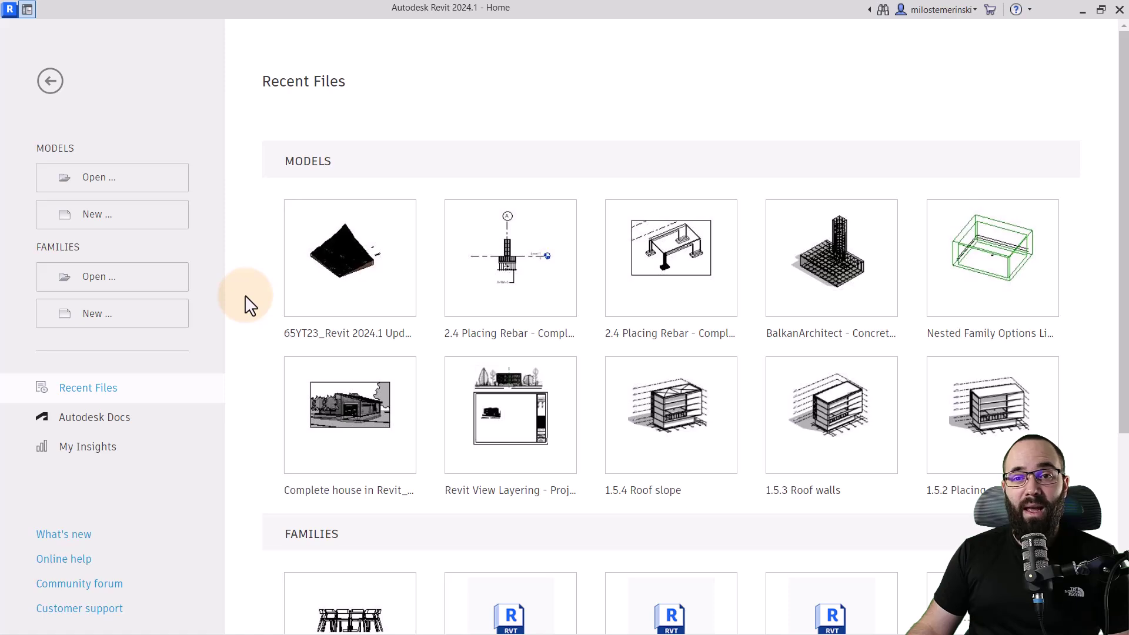
# - Create a new family from the Metric Curtain Wall Panel template in the English template folder
pyautogui.click(121, 327)
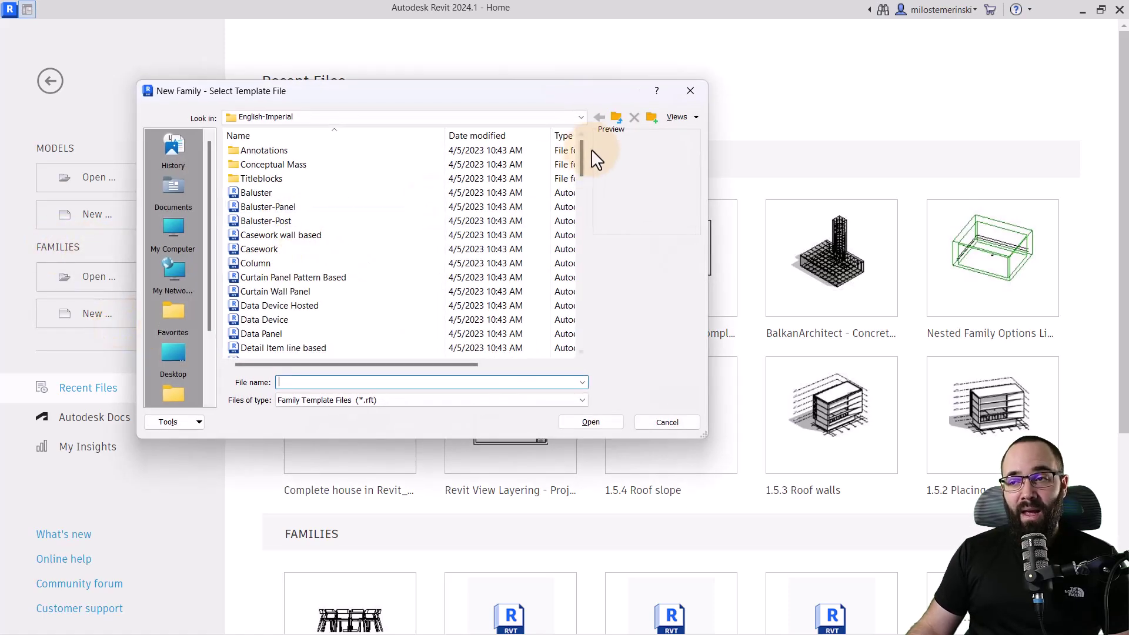
pyautogui.click(615, 118)
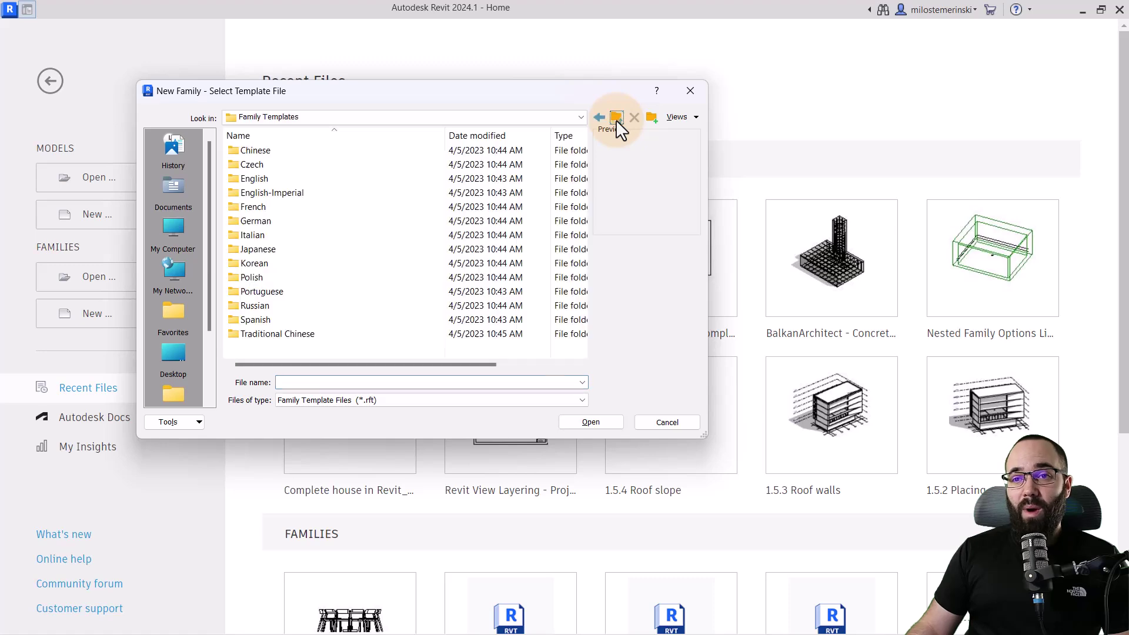
pyautogui.doubleClick(266, 179)
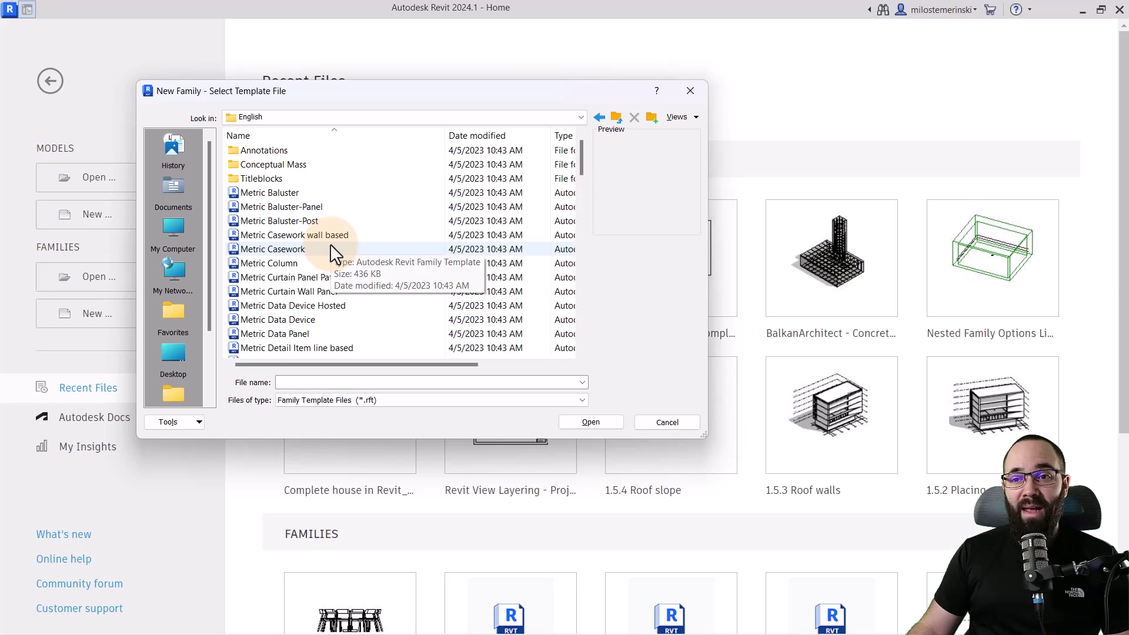
pyautogui.click(316, 278)
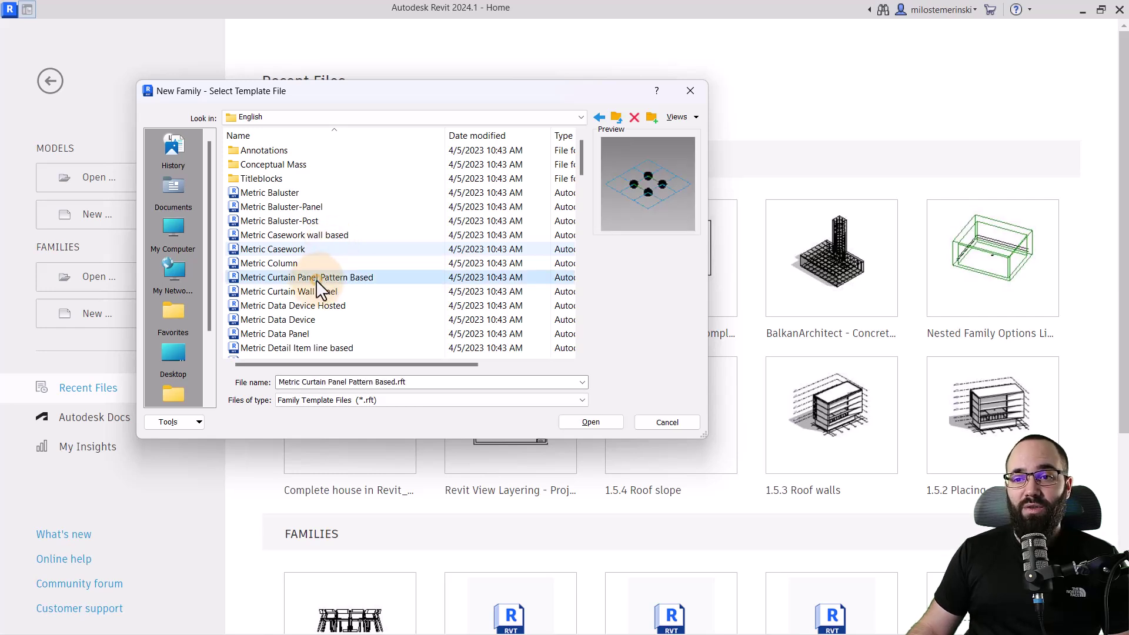
pyautogui.click(294, 292)
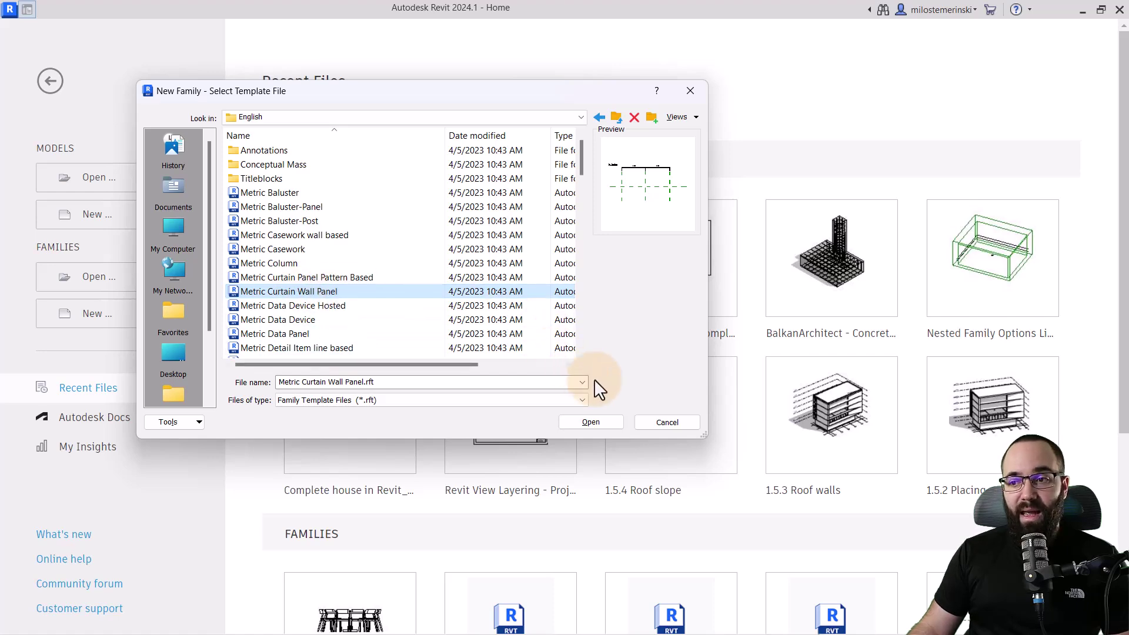
pyautogui.click(605, 420)
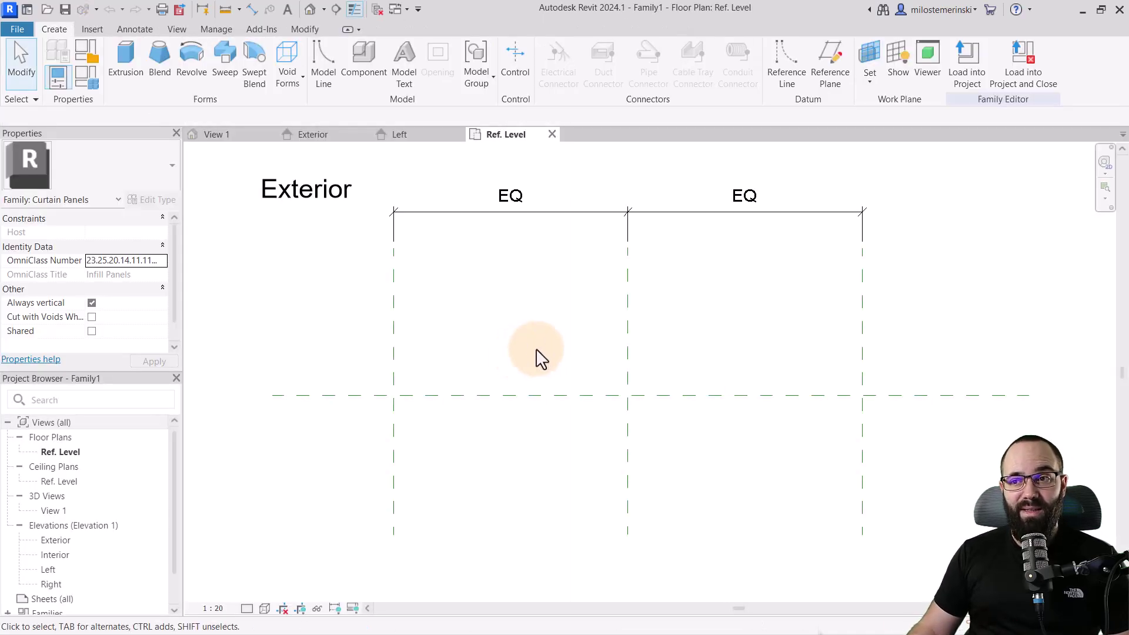
pyautogui.moveTo(556, 368); pyautogui.dragTo(545, 368, button='middle')
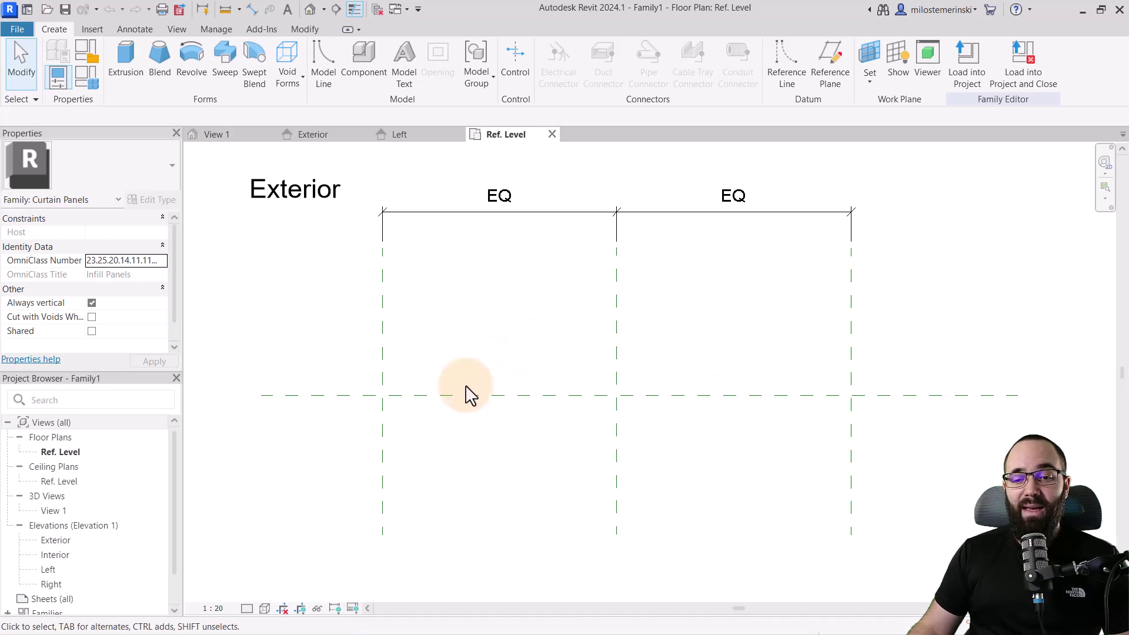
# - In the Right elevation, draw three horizontal reference planes about 3119, 2419 and 1519 mm above Ref. Level, crossing the vertical centre plane
pyautogui.doubleClick(52, 584)
pyautogui.moveTo(478, 440); pyautogui.dragTo(242, 385, button='middle')
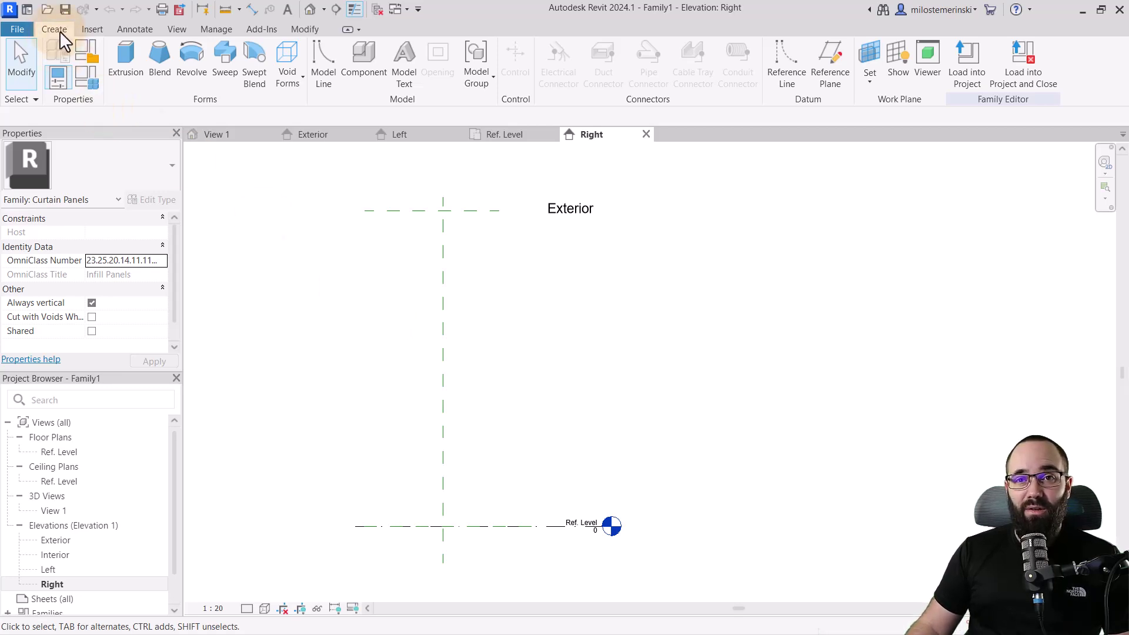
pyautogui.click(833, 84)
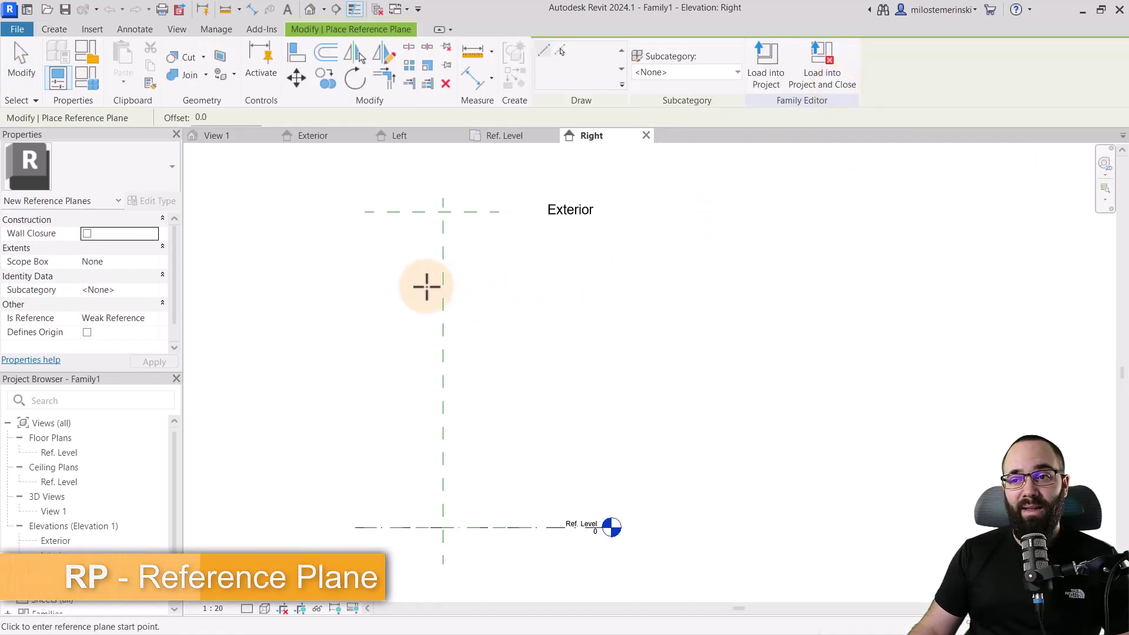
pyautogui.click(395, 282)
pyautogui.click(488, 281)
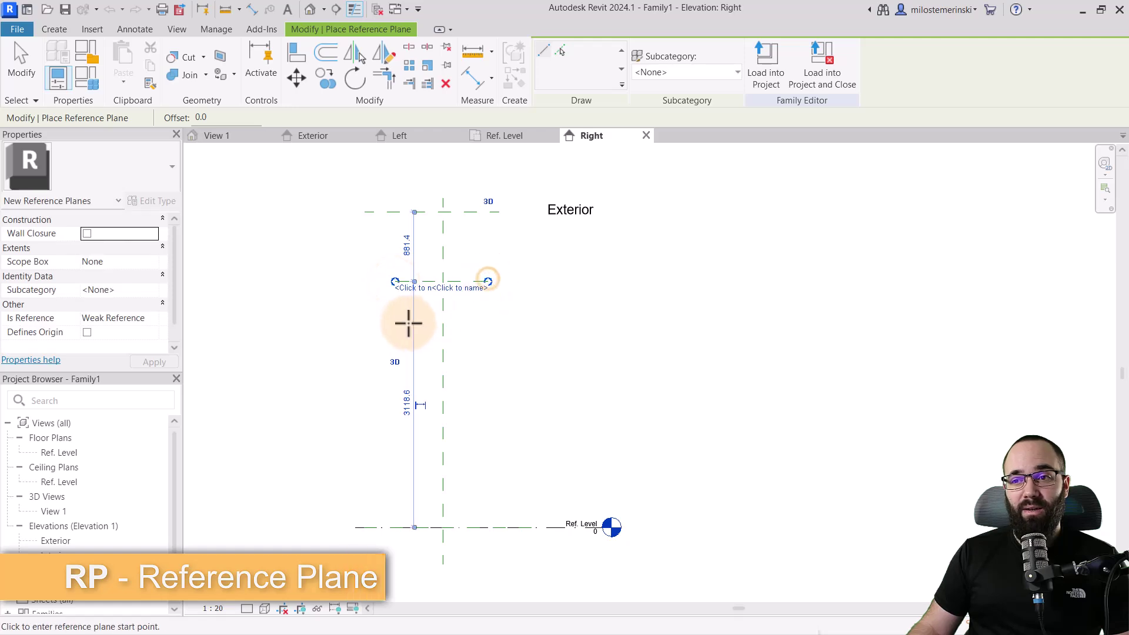
pyautogui.click(397, 335)
pyautogui.click(487, 335)
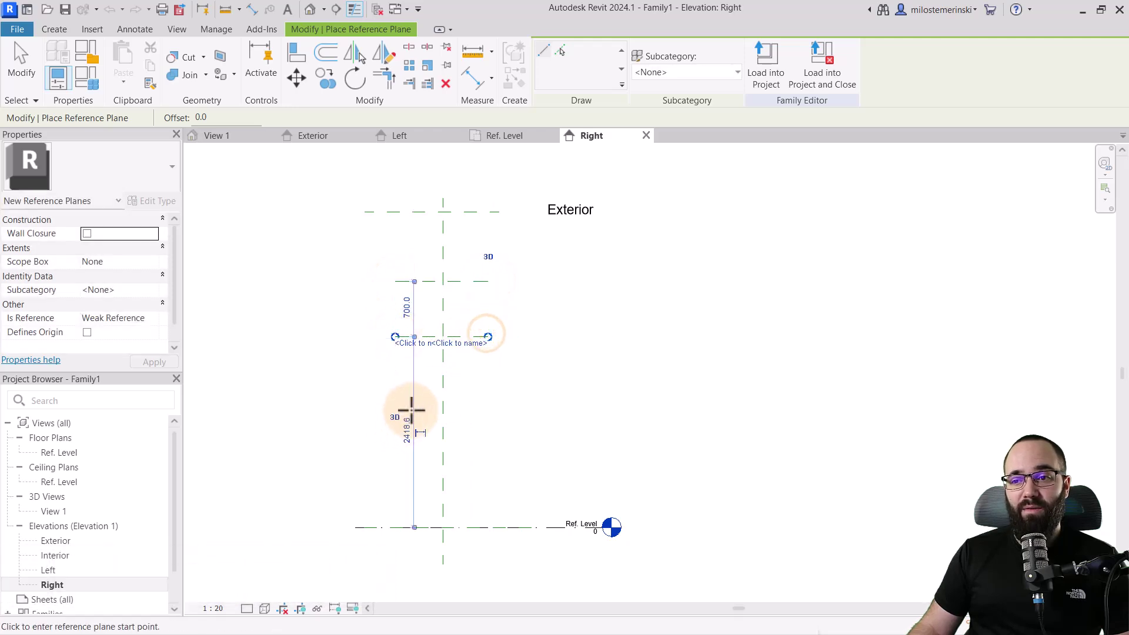
pyautogui.click(400, 407)
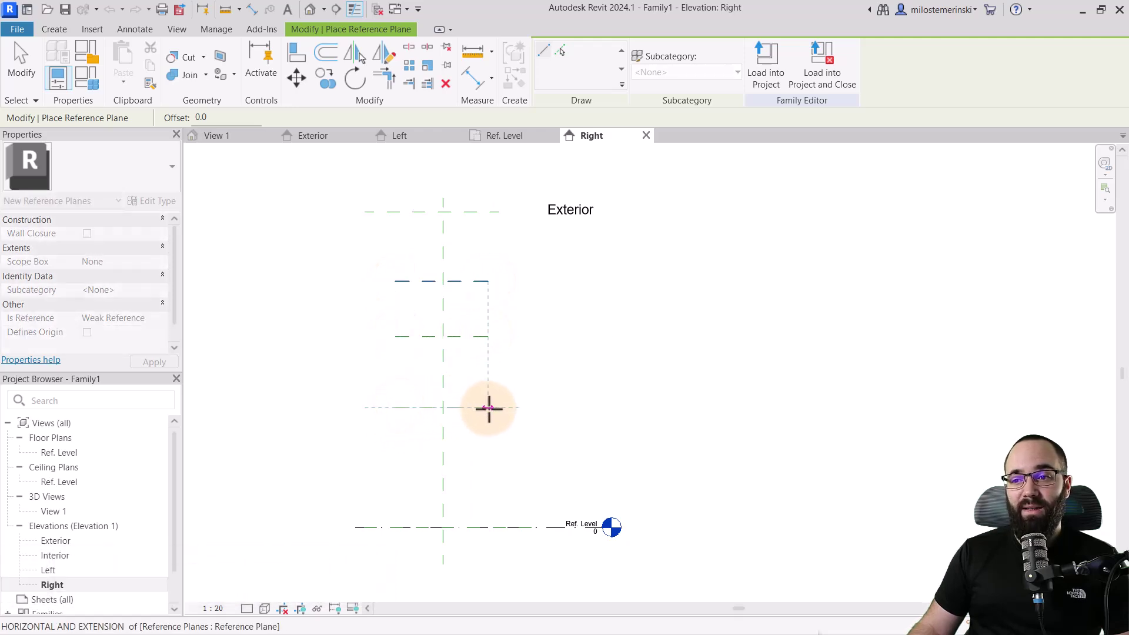
pyautogui.click(479, 407)
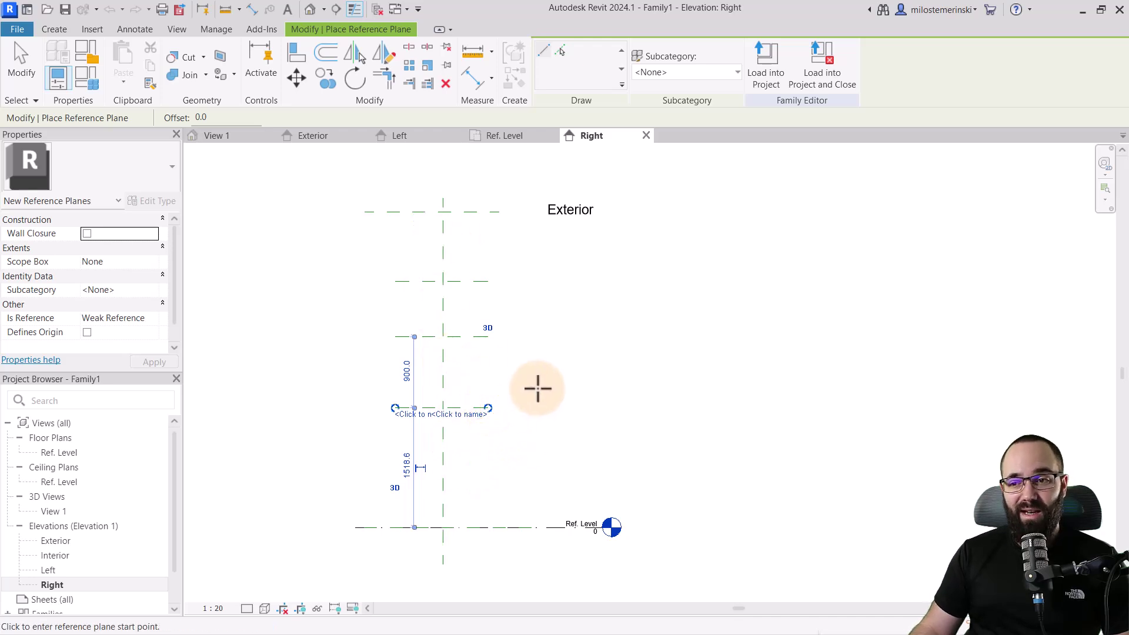
pyautogui.press('Escape')
pyautogui.press('Escape')
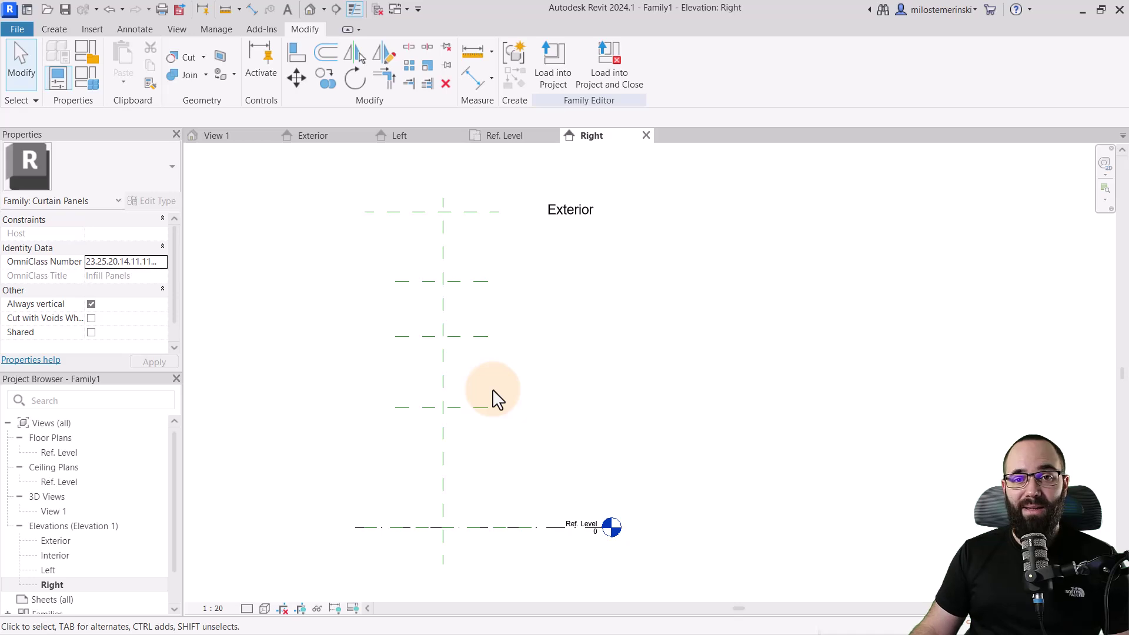
# - Add an aligned dimension for the panel's overall height, from Ref. Level to the top reference plane
pyautogui.click(251, 10)
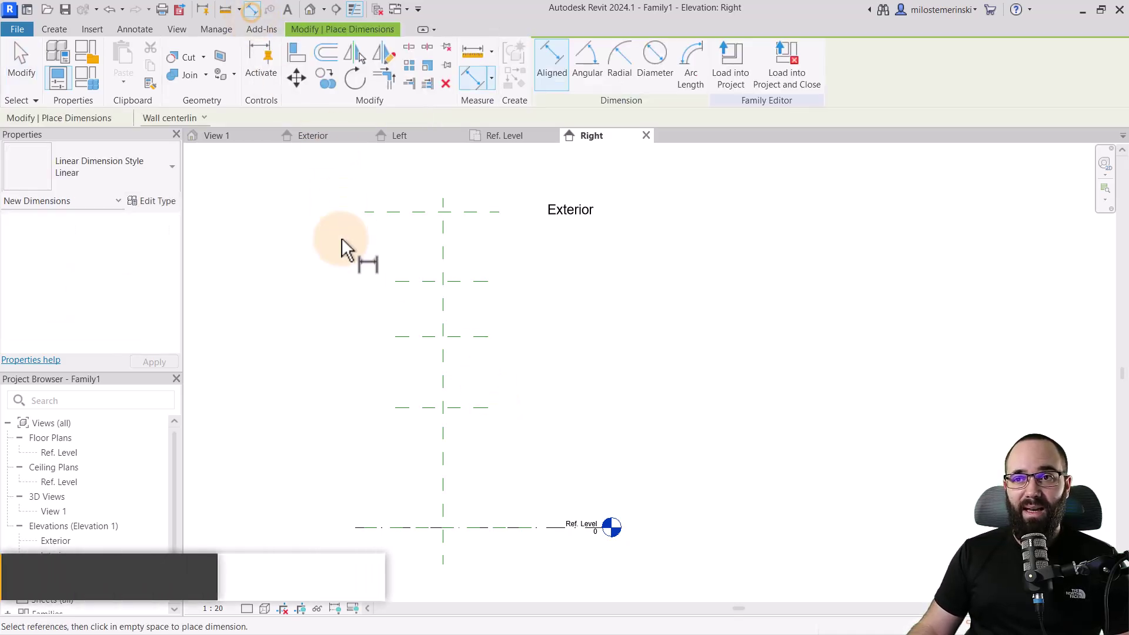
pyautogui.click(385, 527)
pyautogui.click(385, 211)
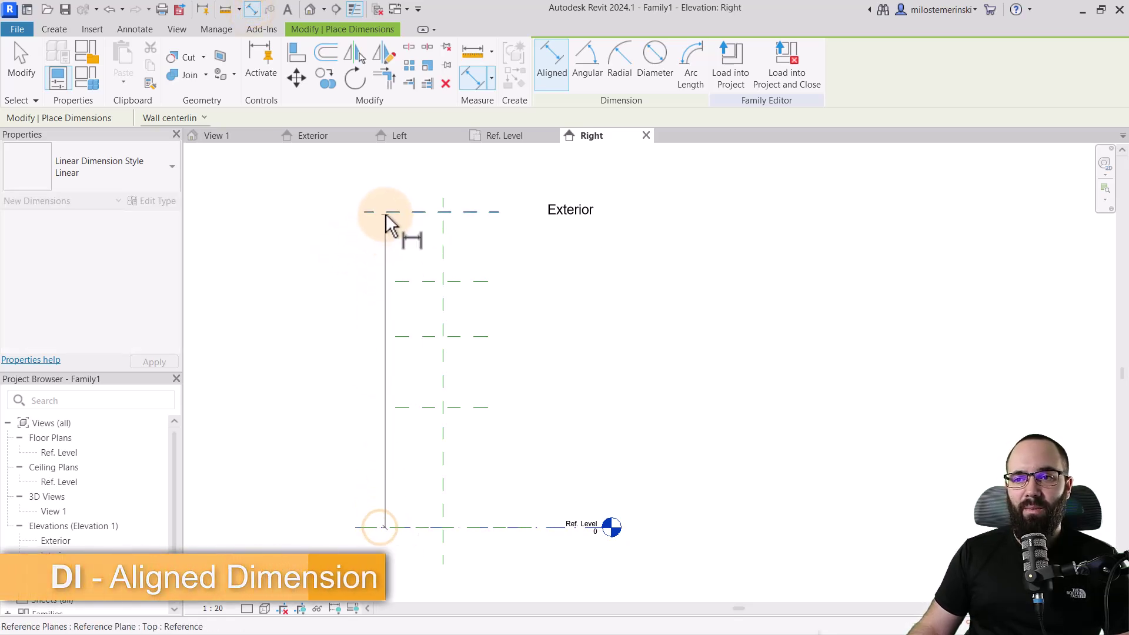
pyautogui.click(314, 181)
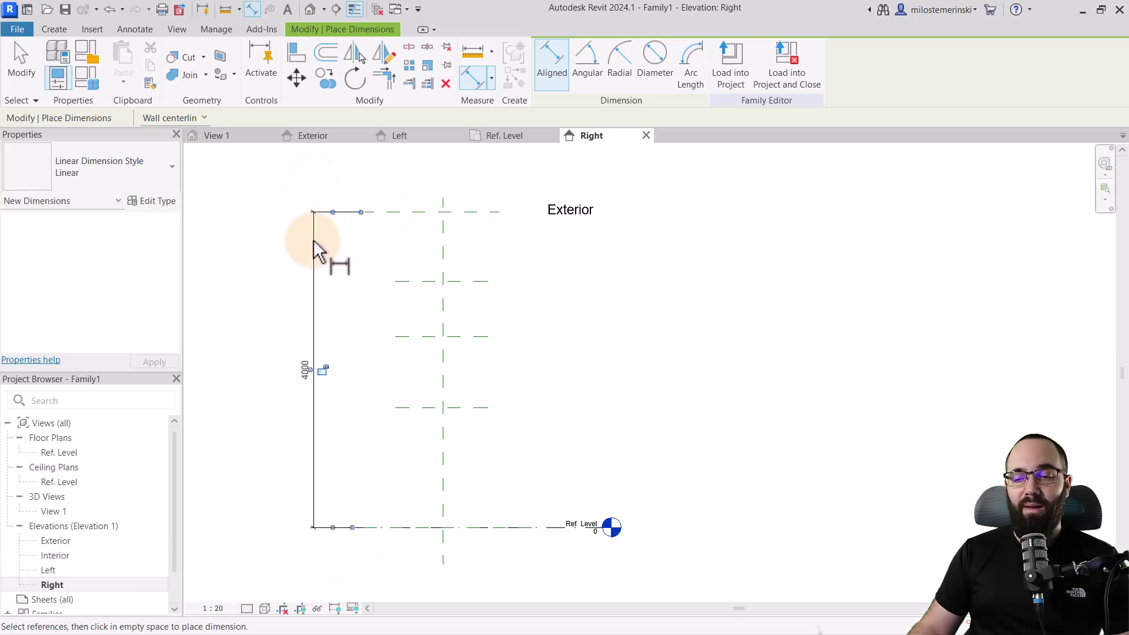
# - Add a continuous aligned dimension across Ref. Level, the three intermediate planes and the top plane, and set its segments equal
pyautogui.click(409, 527)
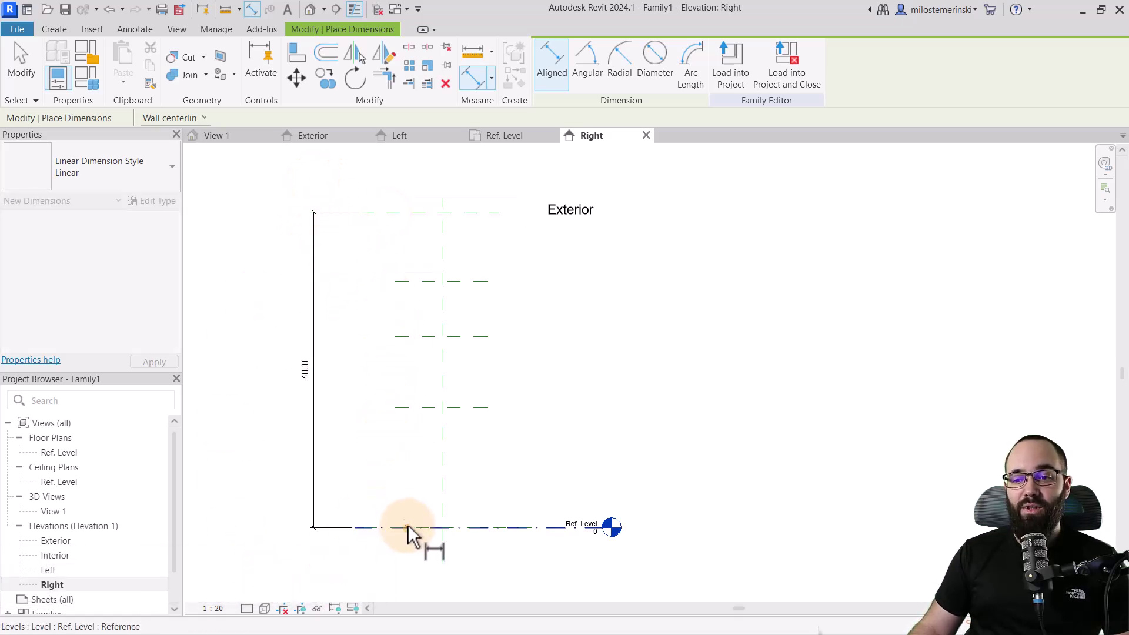
pyautogui.click(409, 407)
pyautogui.click(404, 336)
pyautogui.click(404, 281)
pyautogui.click(404, 212)
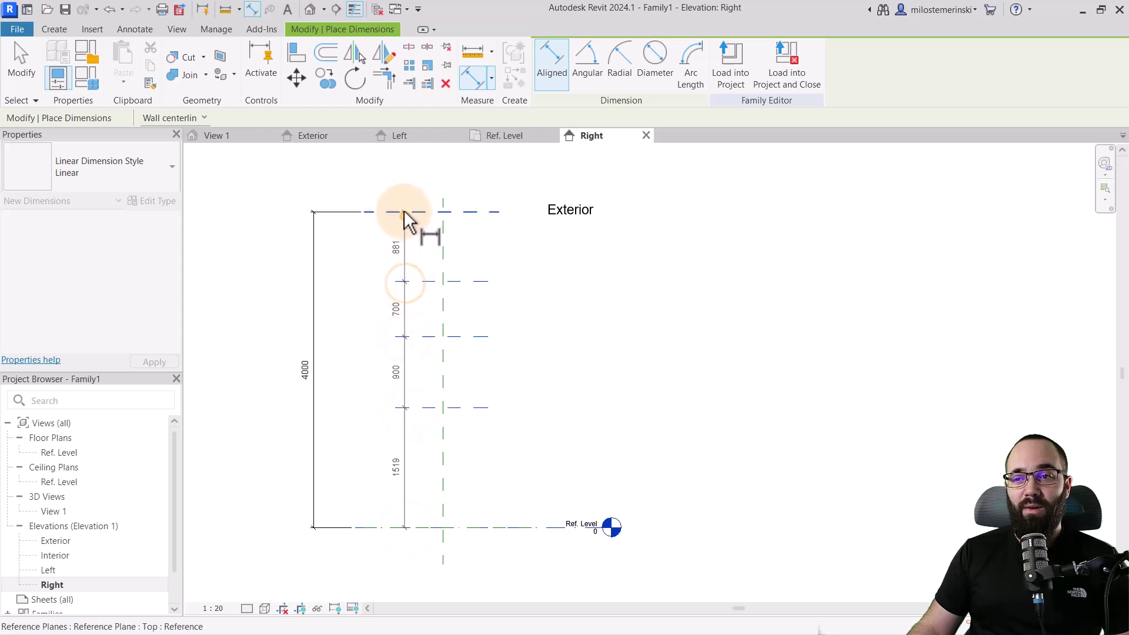
pyautogui.click(356, 177)
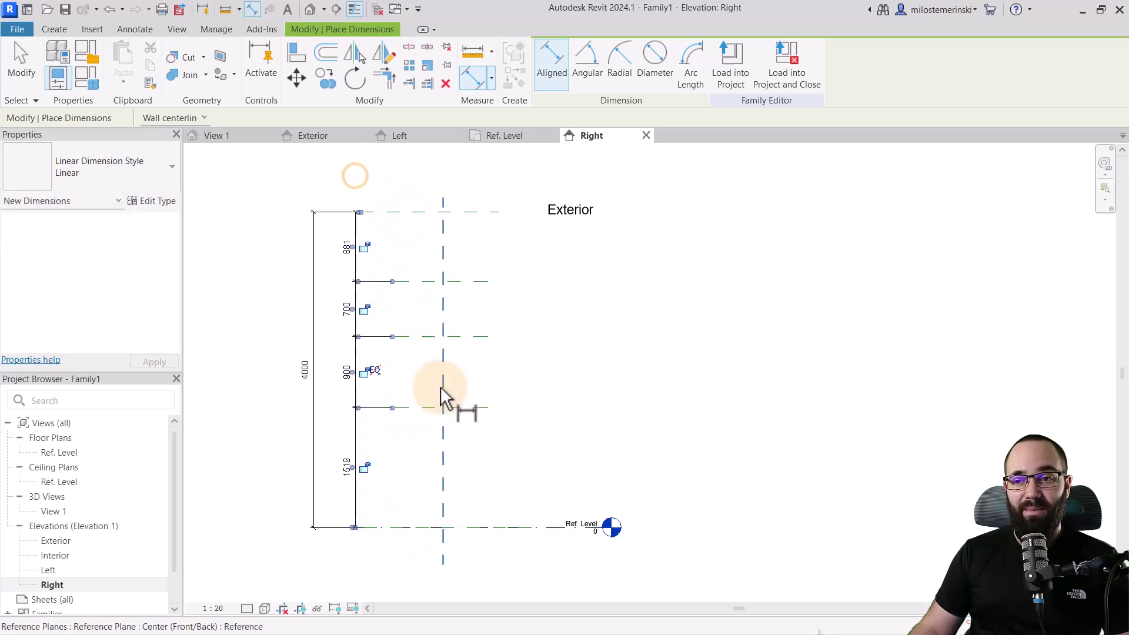
pyautogui.click(377, 370)
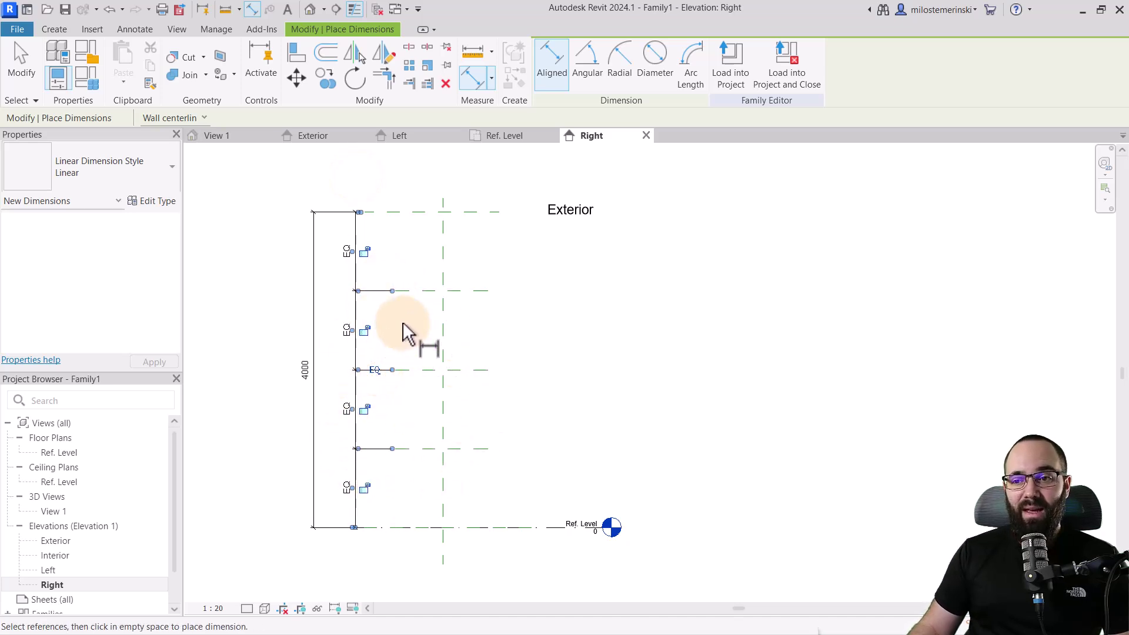
pyautogui.press('Escape')
pyautogui.press('Escape')
pyautogui.moveTo(419, 340); pyautogui.dragTo(412, 341, button='middle')
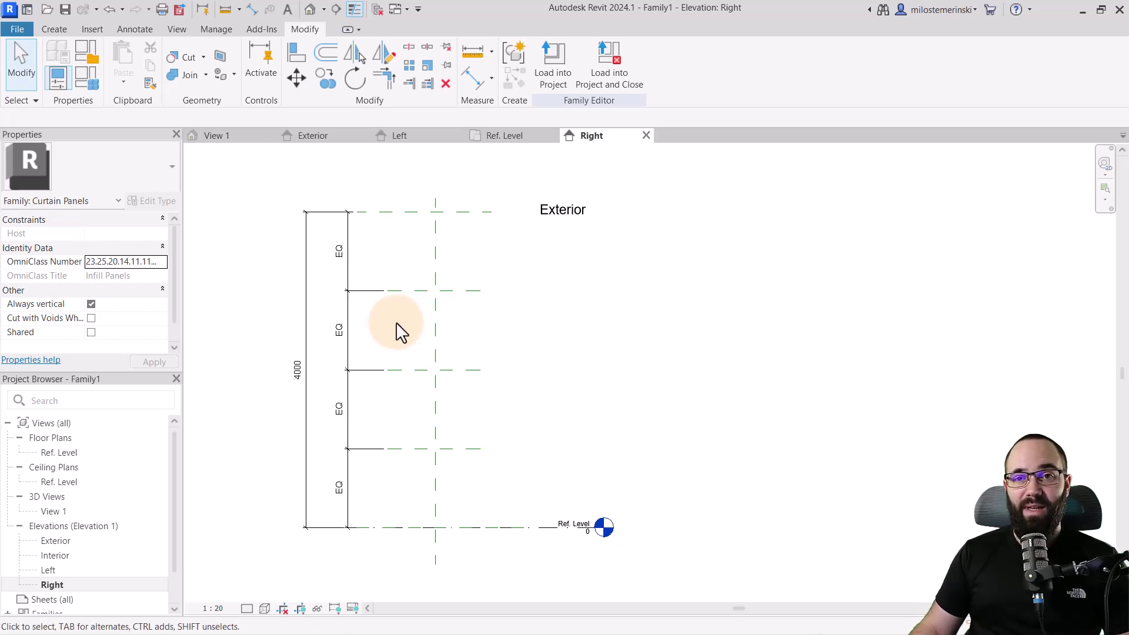
# - Draw a vertical reference plane 100 mm from the centre plane on the exterior side, spanning the panel's full height
pyautogui.click(62, 29)
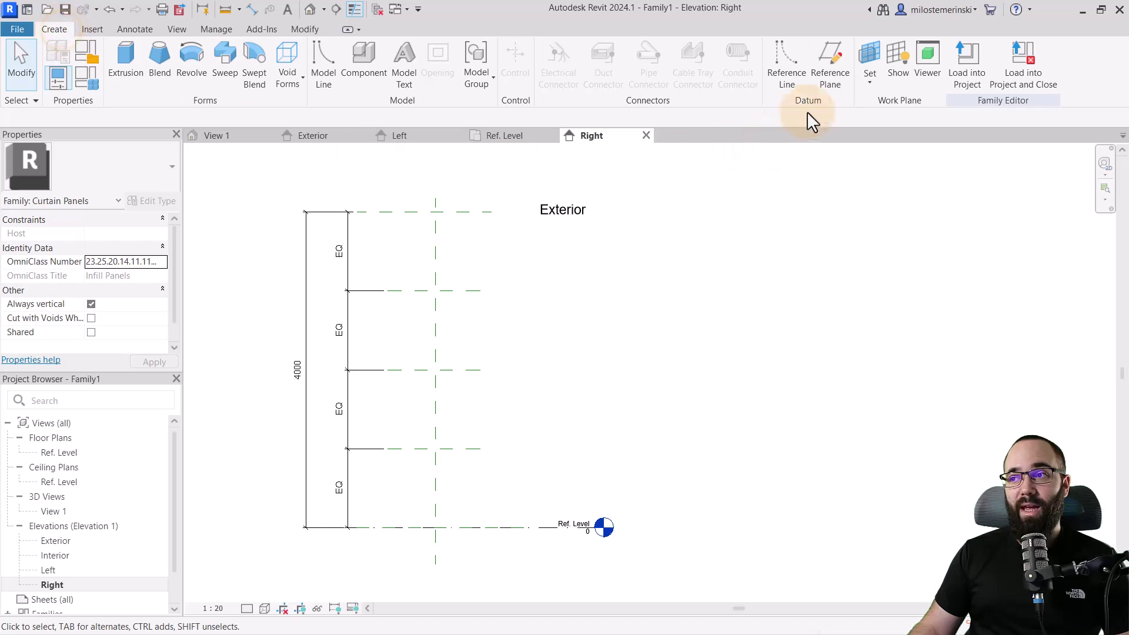
pyautogui.click(822, 77)
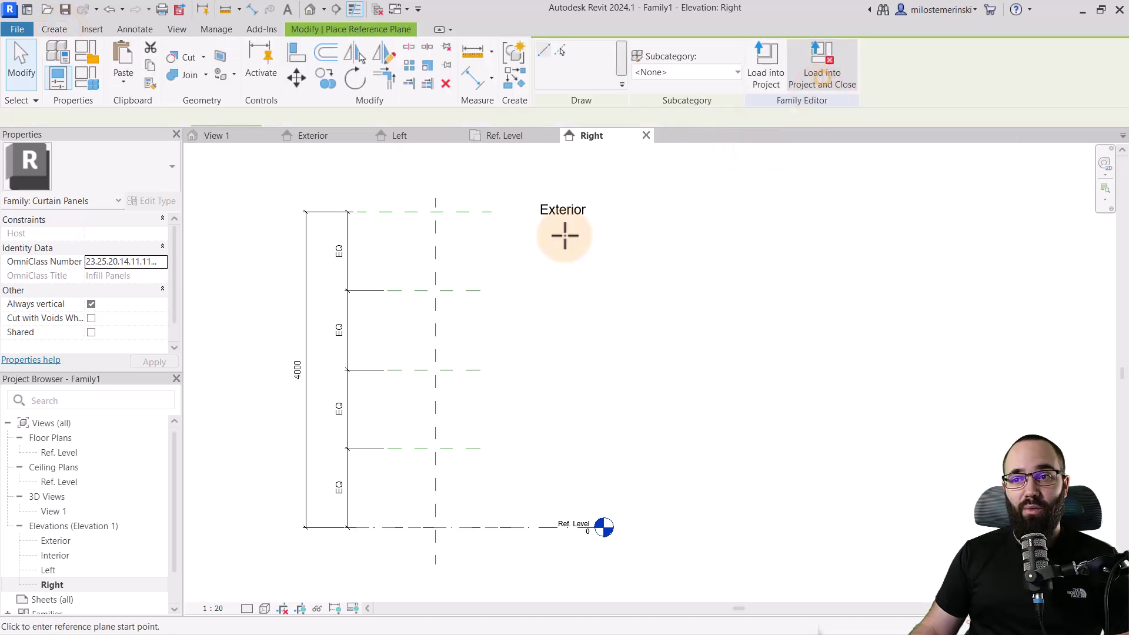
pyautogui.click(443, 198)
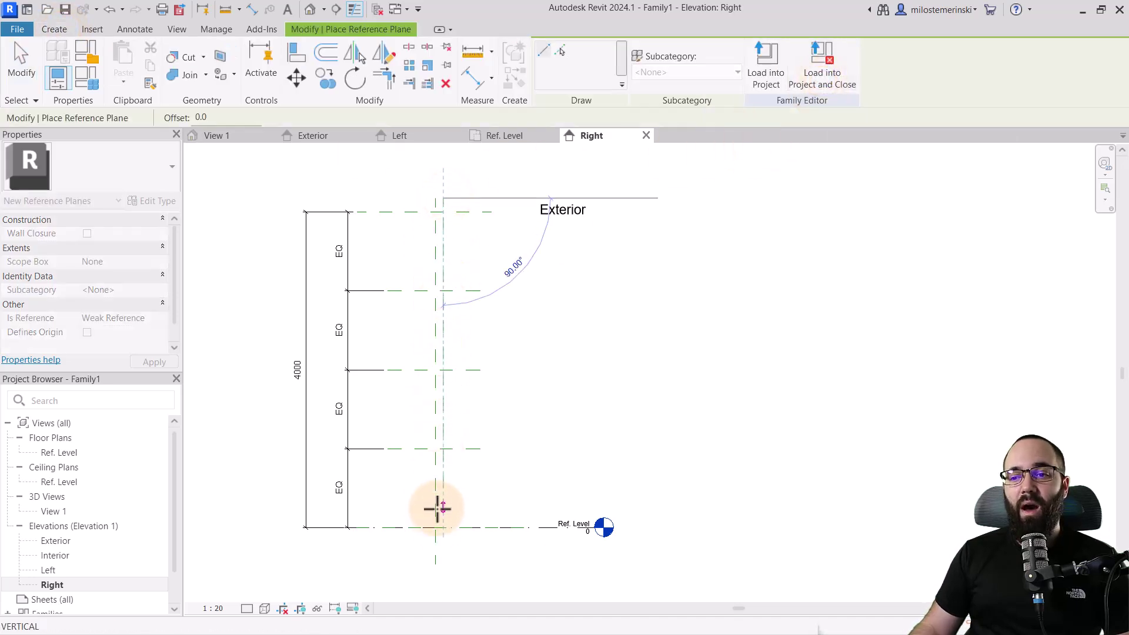
pyautogui.click(443, 558)
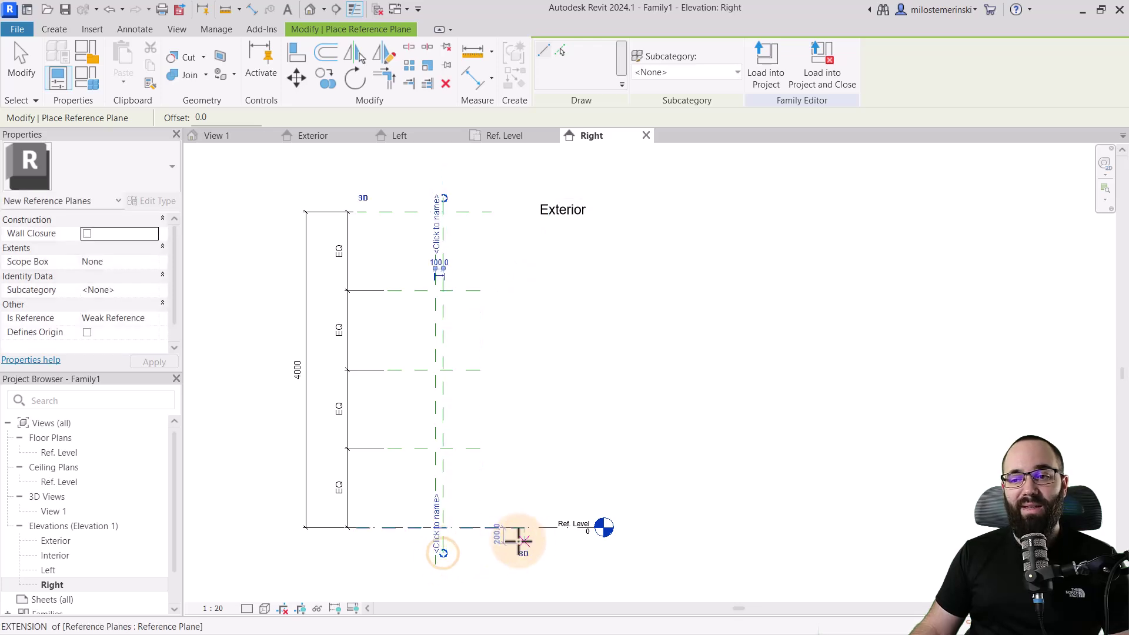
pyautogui.press('Escape')
pyautogui.press('Escape')
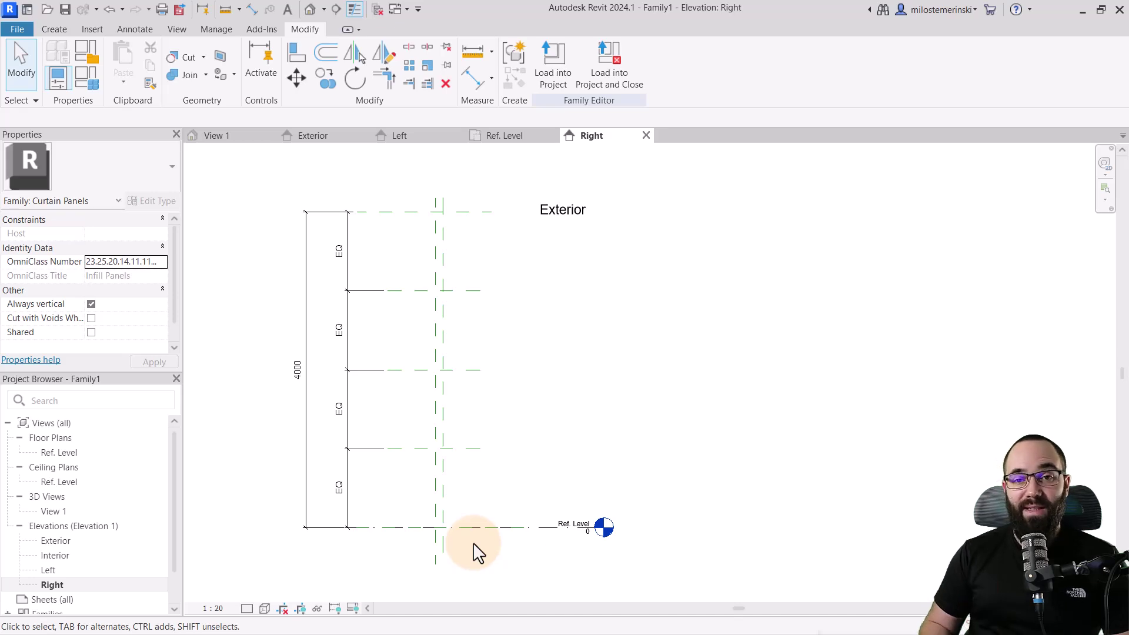
# - Dimension the distance between the centre plane and the parallel exterior-side reference plane, placing the dimension below Ref. Level
pyautogui.moveTo(459, 559); pyautogui.dragTo(443, 563, button='middle')
pyautogui.scroll(2, 429, 554)
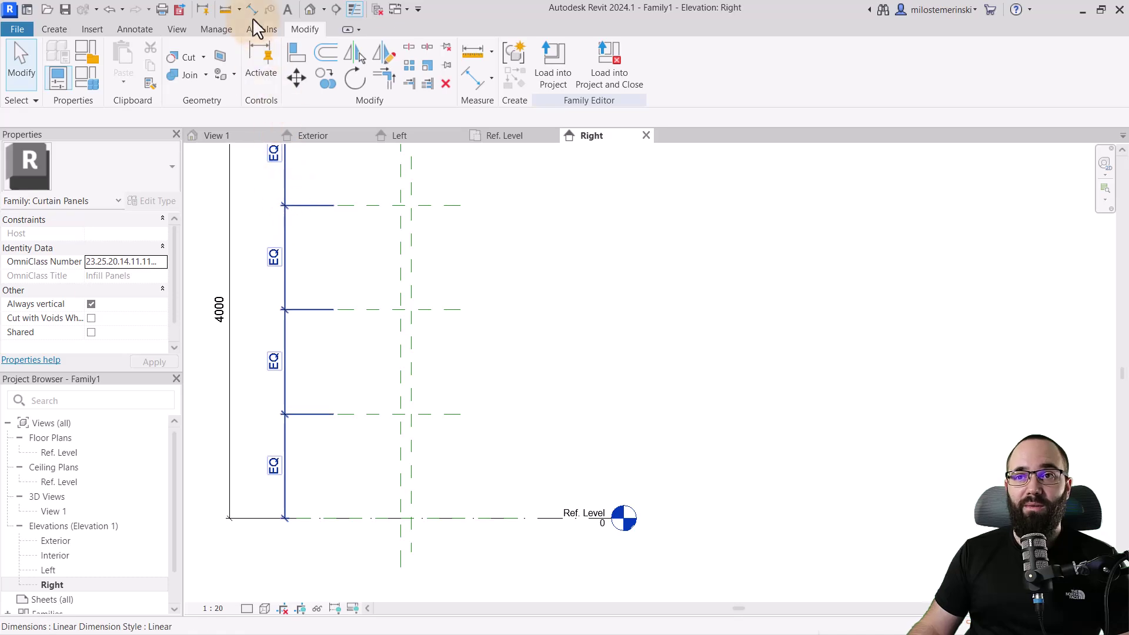
pyautogui.click(252, 10)
pyautogui.click(401, 538)
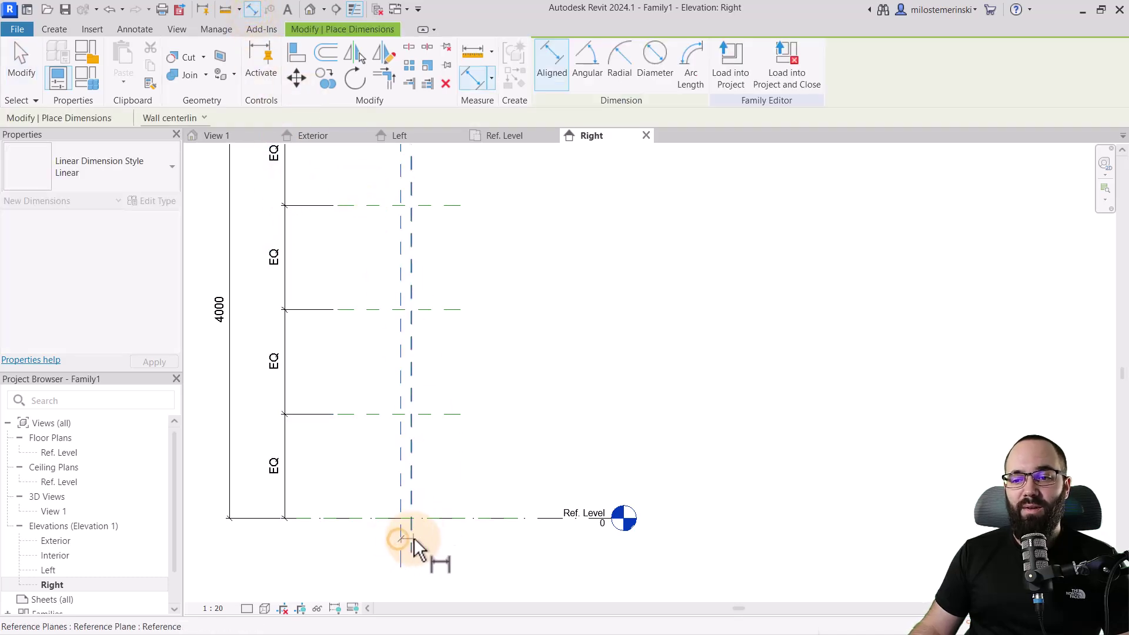
pyautogui.click(411, 538)
pyautogui.click(526, 552)
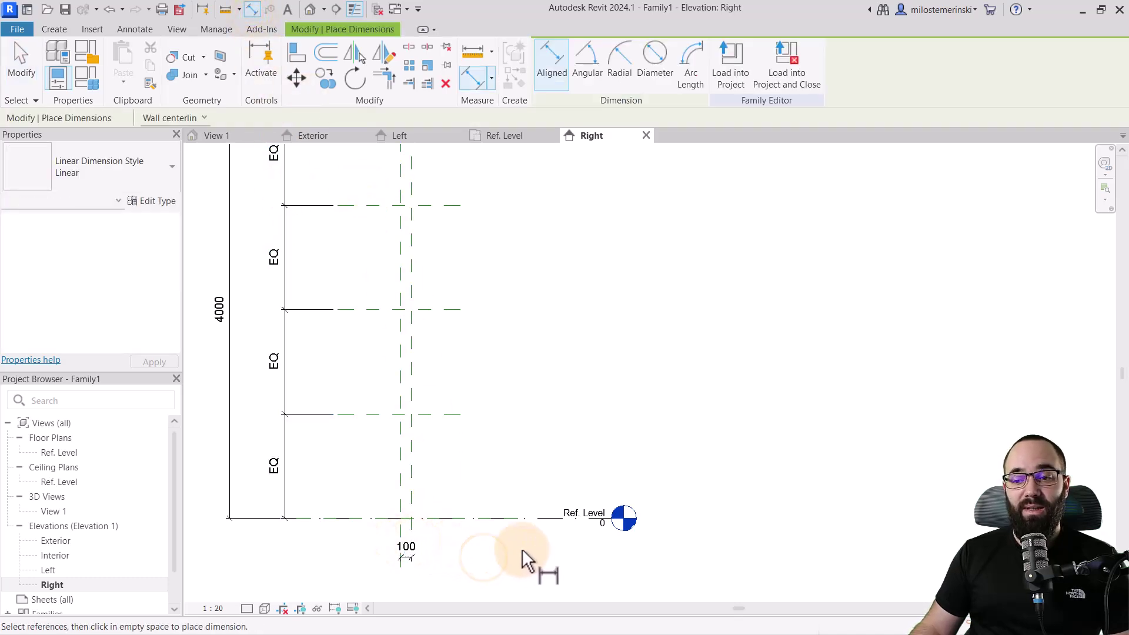
pyautogui.press('Escape')
pyautogui.press('Escape')
pyautogui.click(413, 524)
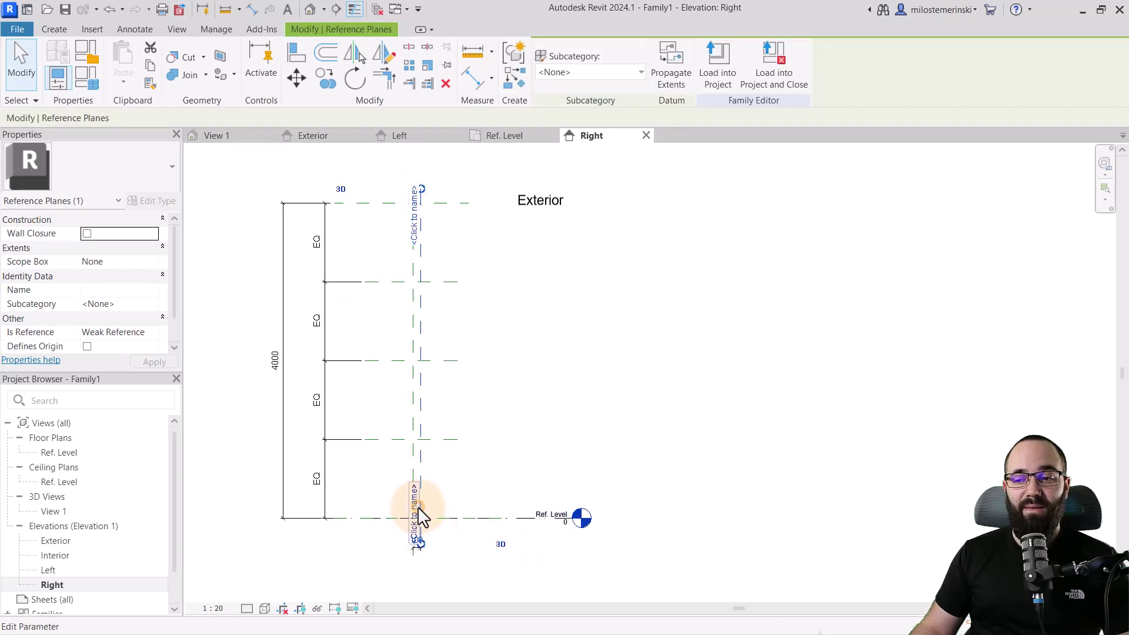
pyautogui.scroll(6, 415, 525)
pyautogui.scroll(-6, 406, 546)
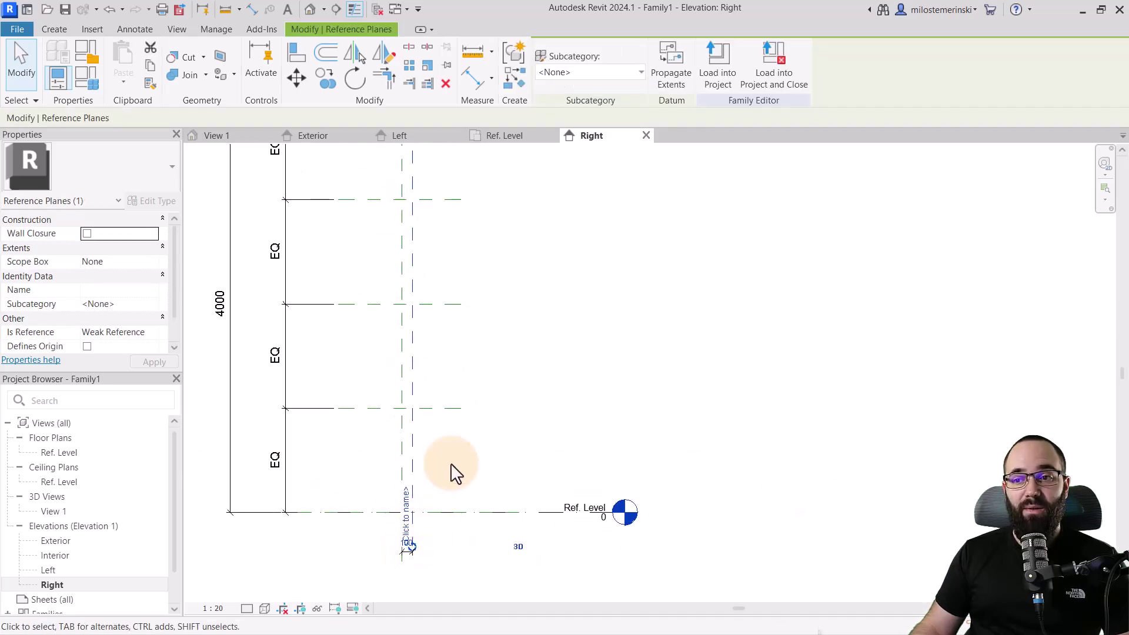
pyautogui.click(457, 449)
pyautogui.scroll(-1, 424, 520)
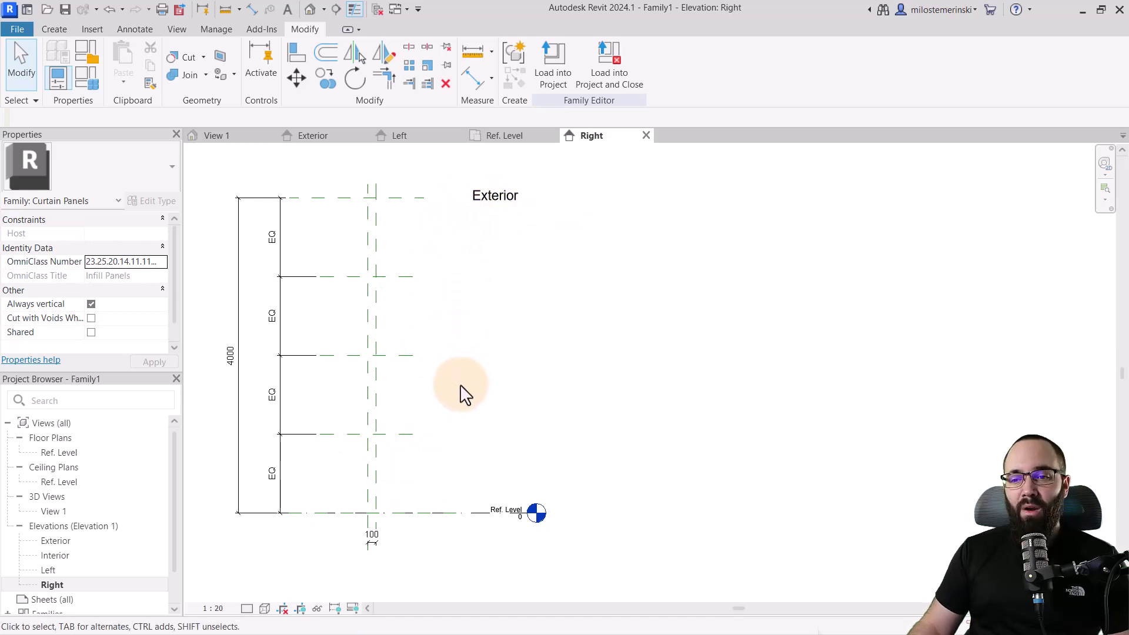
# - Label the overall height dimension with a new type-based family parameter named "total height"
pyautogui.click(240, 395)
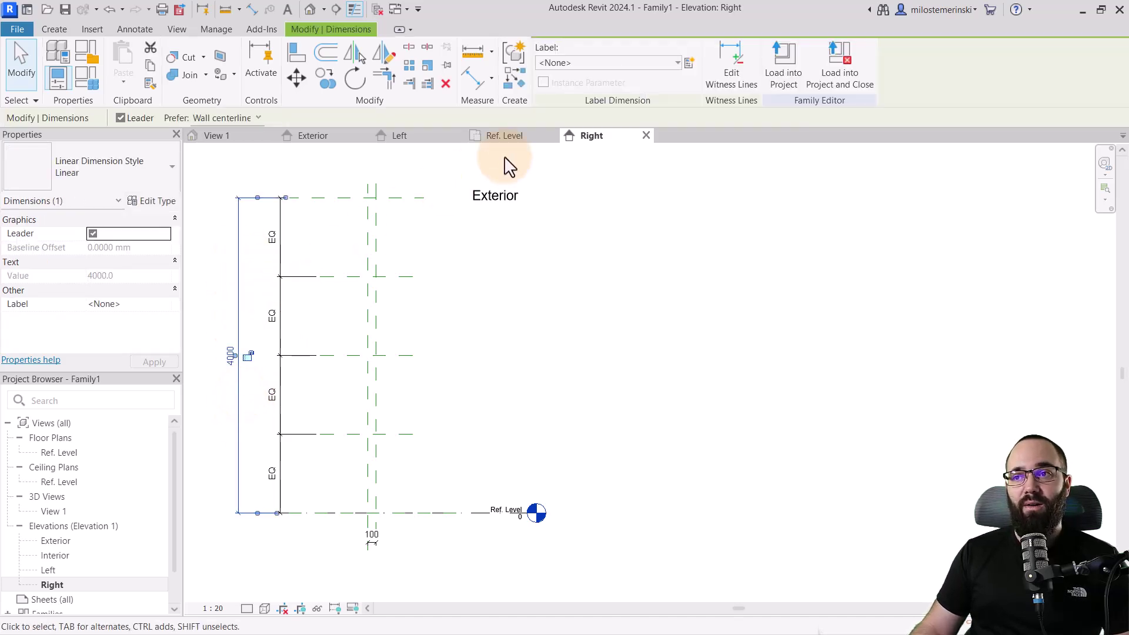
pyautogui.click(587, 61)
pyautogui.click(587, 61)
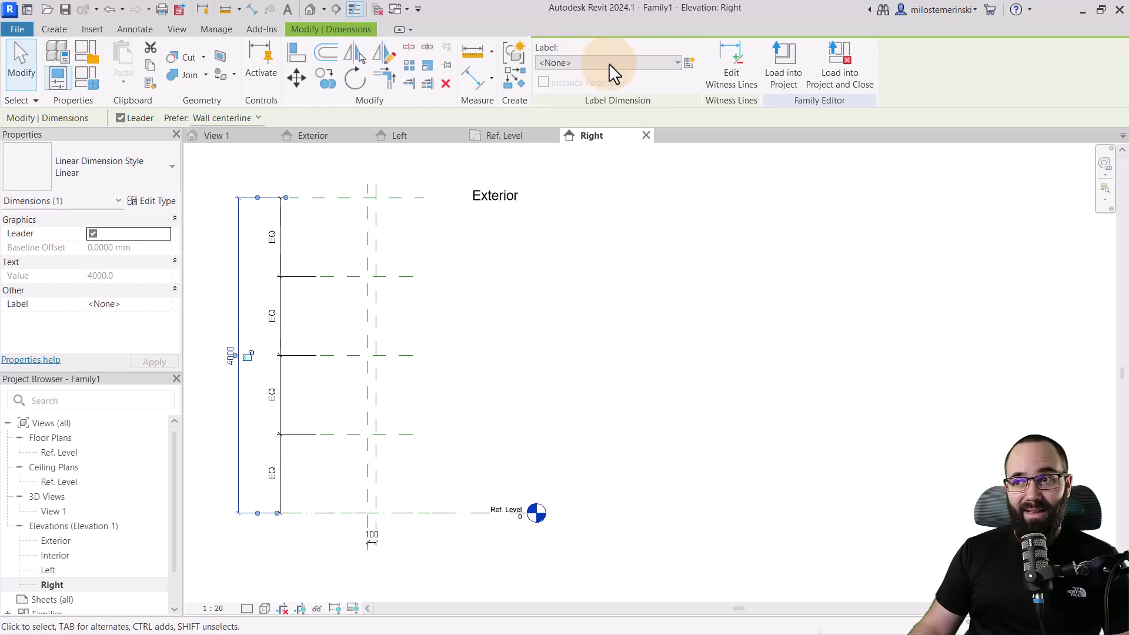
pyautogui.click(689, 63)
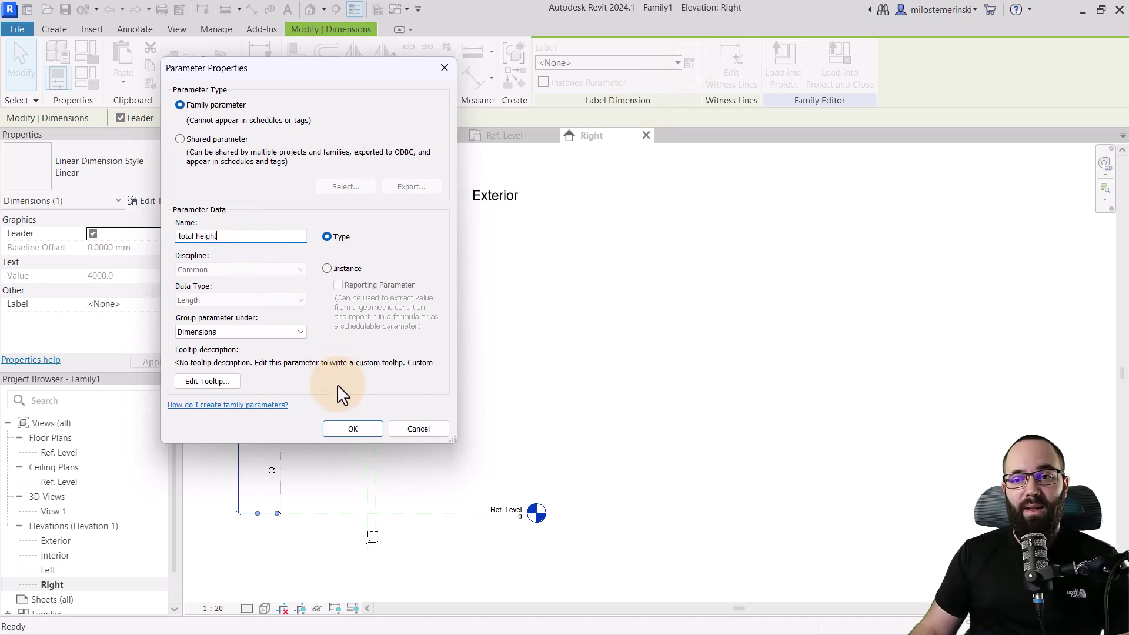
pyautogui.click(347, 429)
pyautogui.click(435, 417)
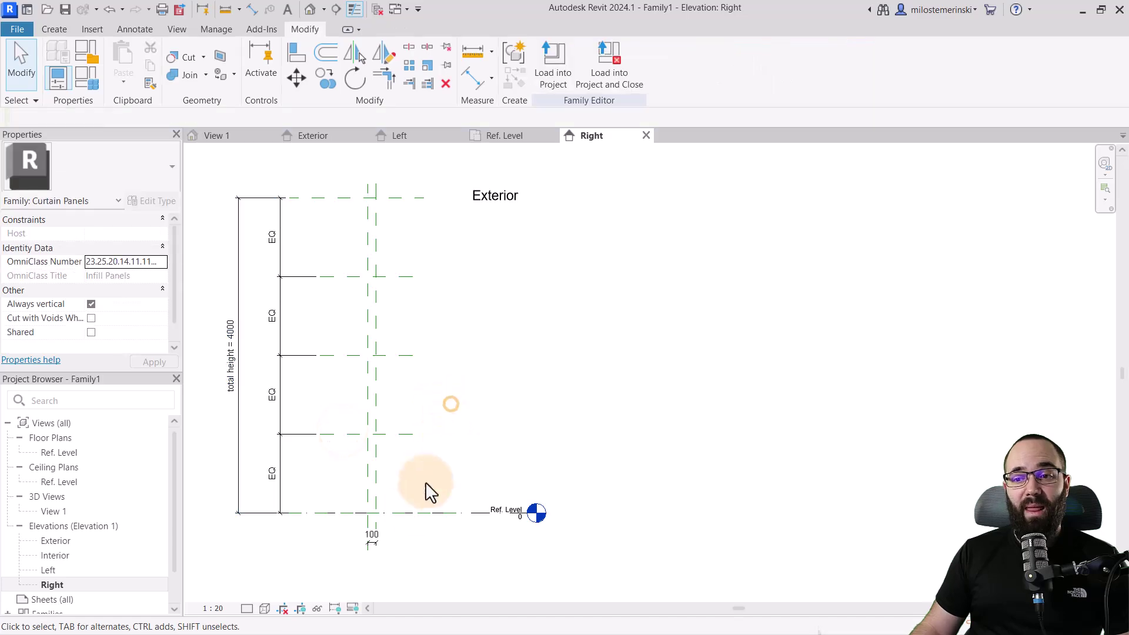
# - Label the dimension between the two vertical reference planes with a new type-based family parameter named "panel offset"
pyautogui.click(372, 542)
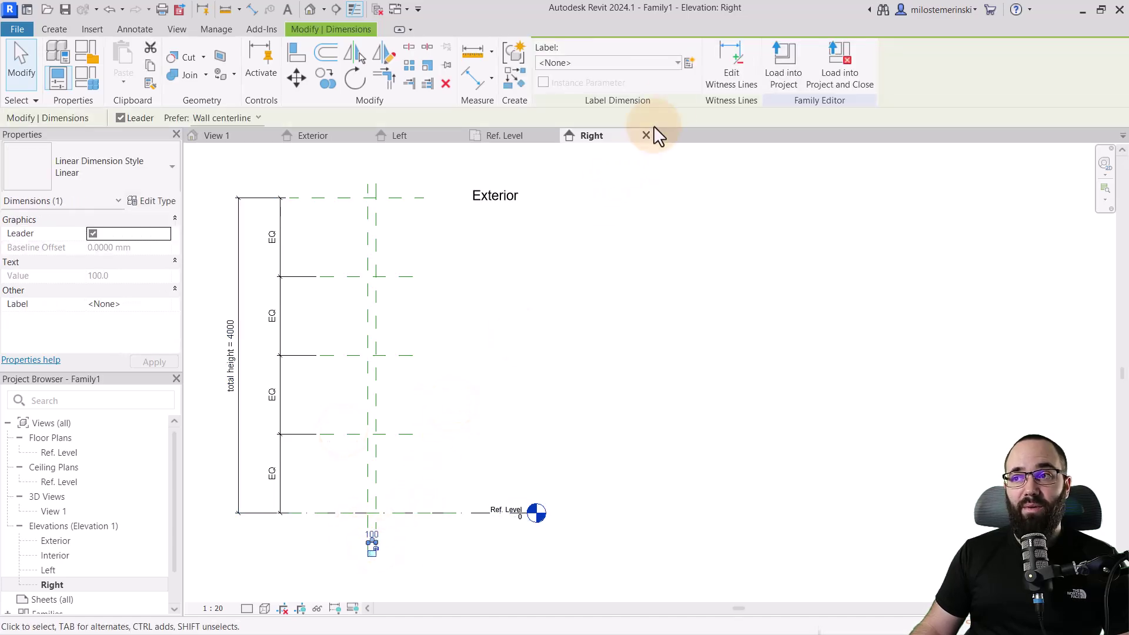
pyautogui.click(688, 64)
pyautogui.click(222, 236)
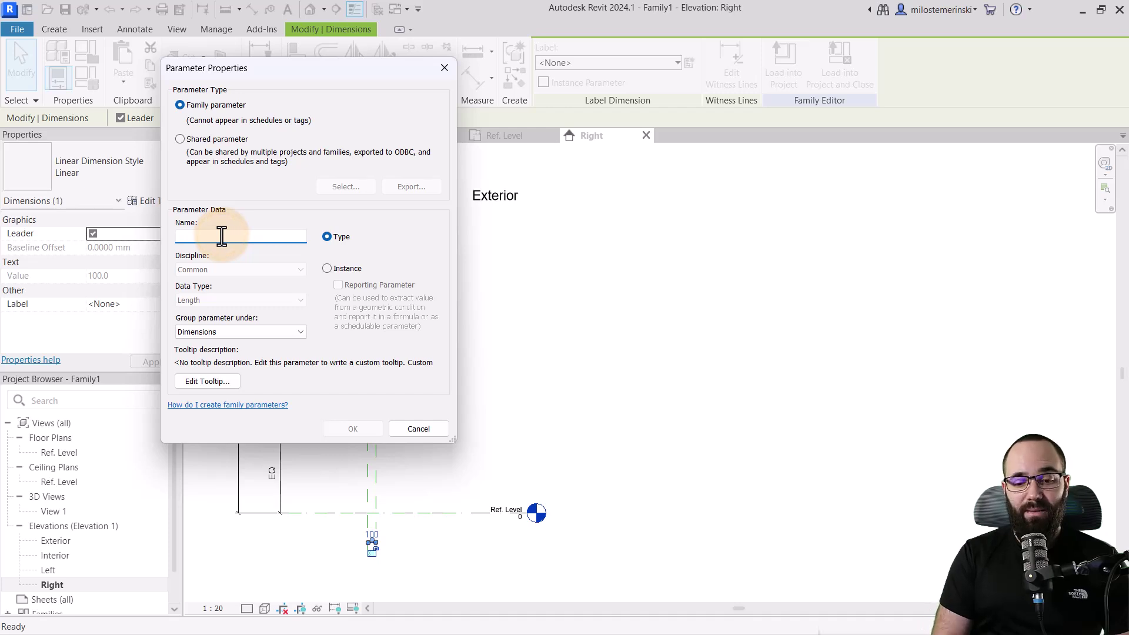
pyautogui.write('panel offset')
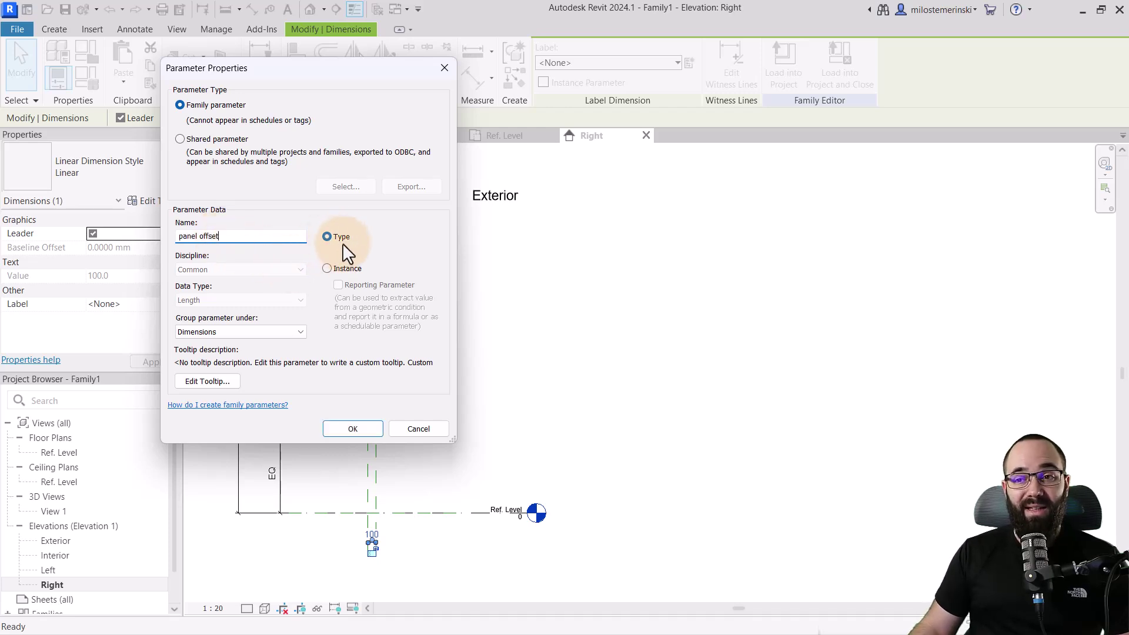
pyautogui.click(368, 432)
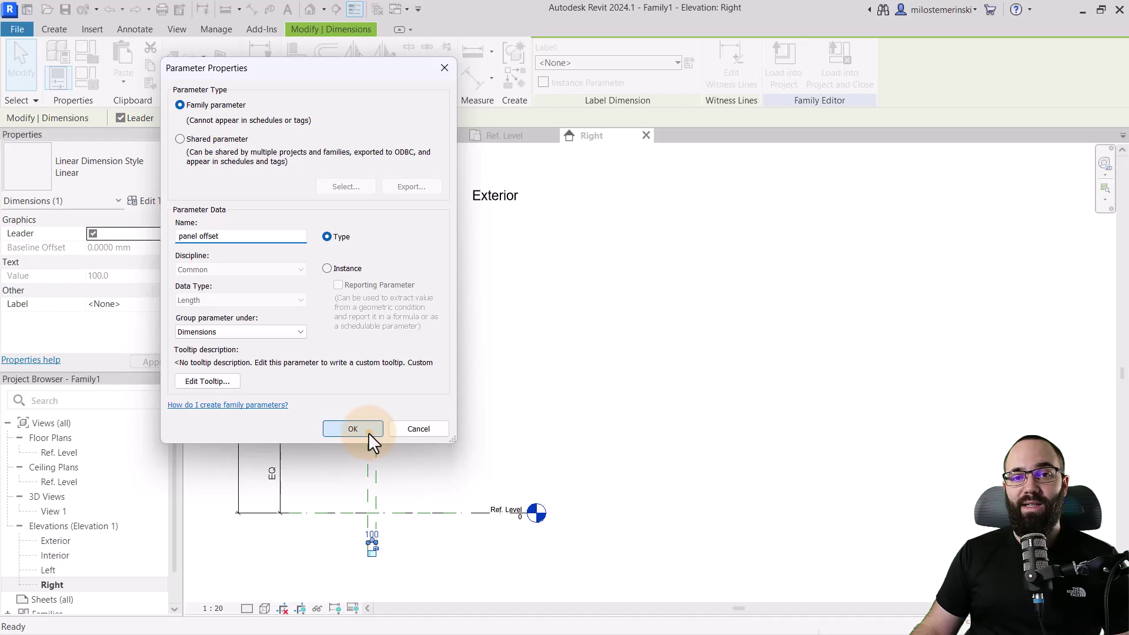
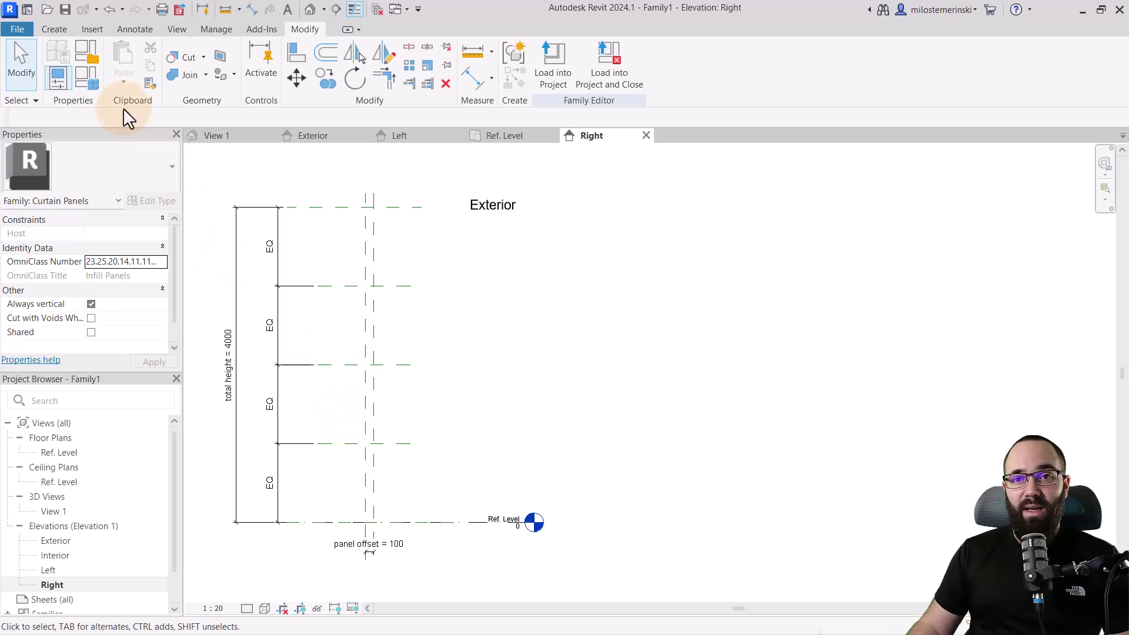
# - Draw a reference line about 840 mm long, sloping outward at about 50°, from where the exterior-side plane meets Ref. Level
pyautogui.click(54, 29)
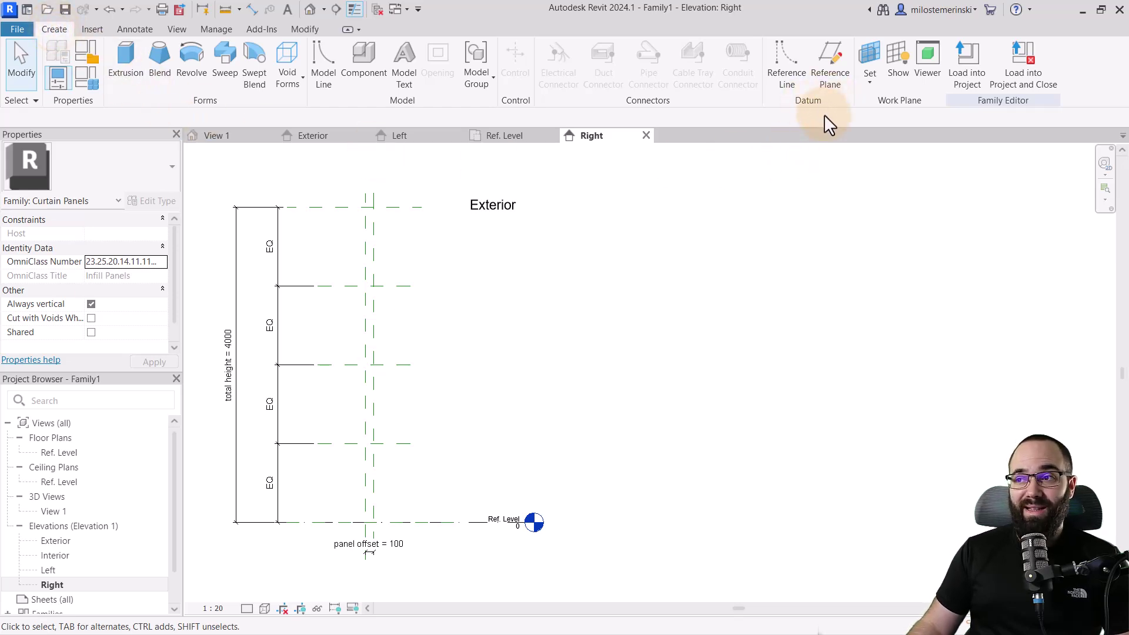
pyautogui.click(785, 89)
pyautogui.scroll(3, 376, 523)
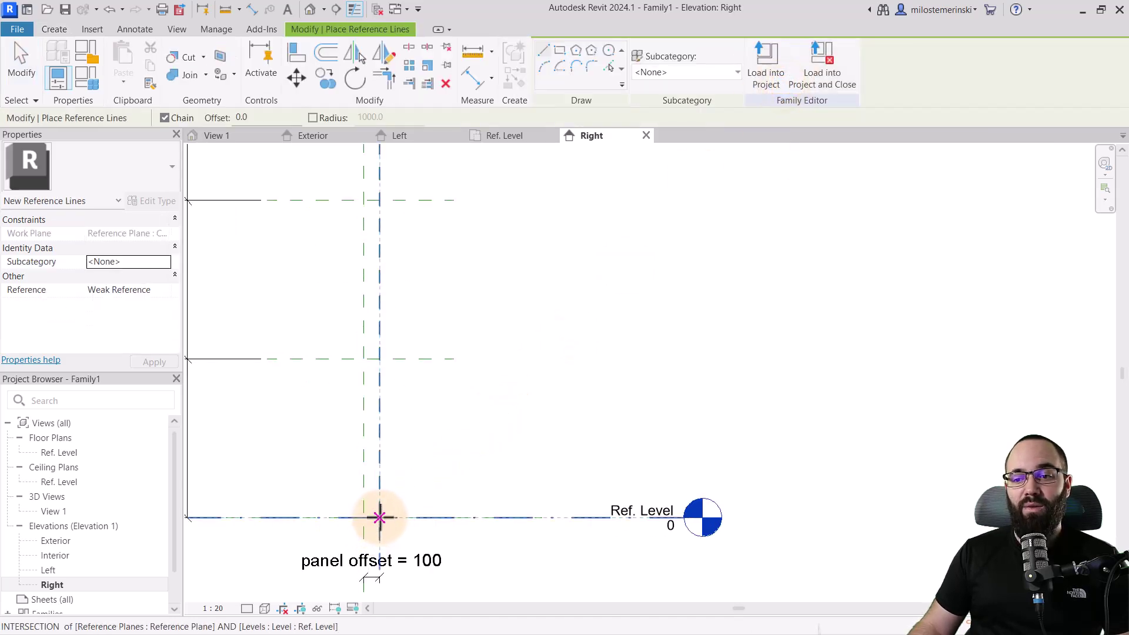
pyautogui.click(379, 518)
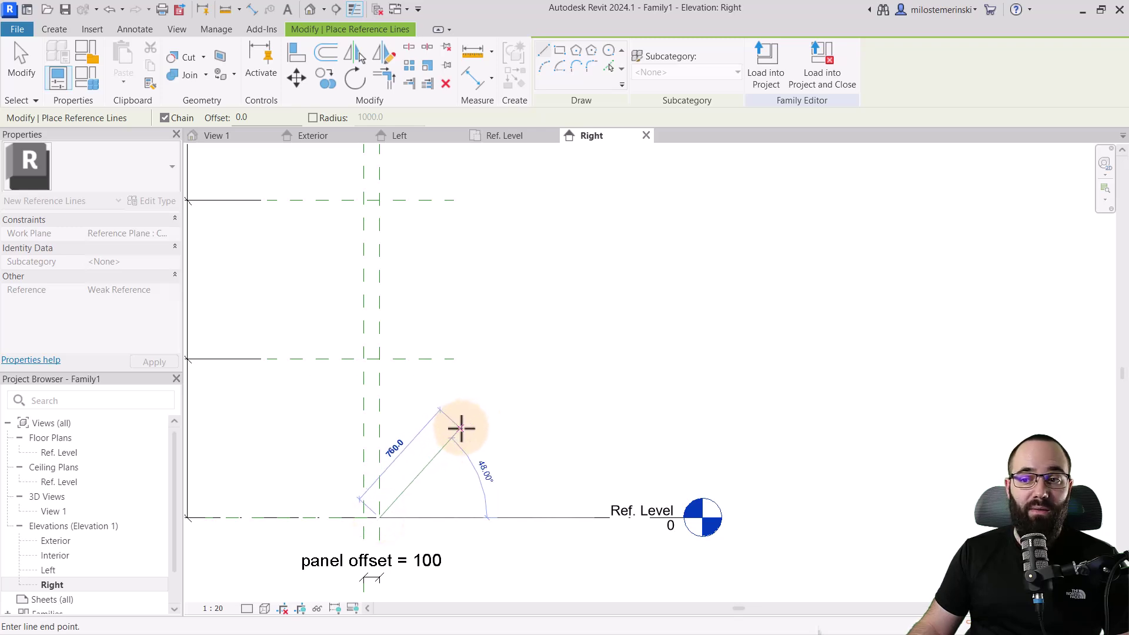
pyautogui.click(466, 415)
pyautogui.press('Escape')
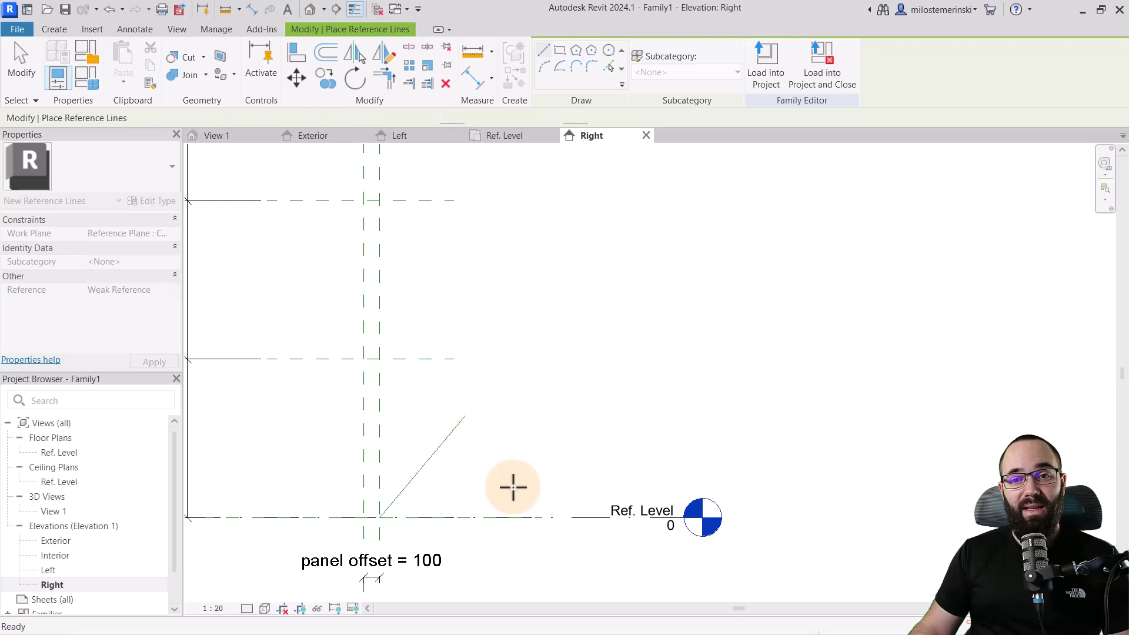
pyautogui.press('Escape')
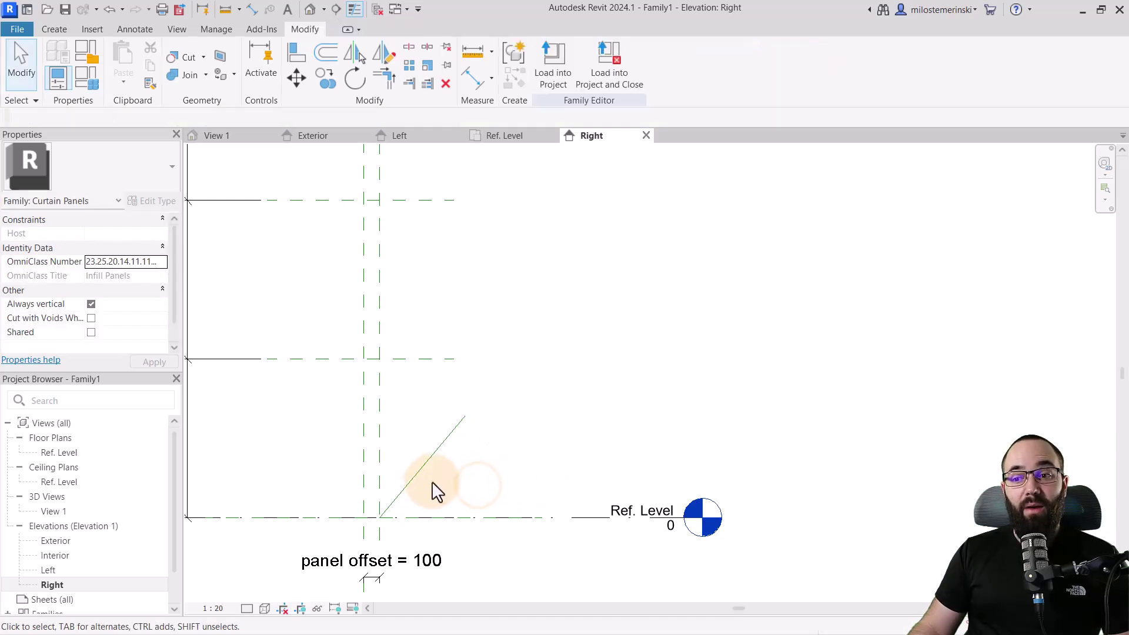
pyautogui.click(394, 495)
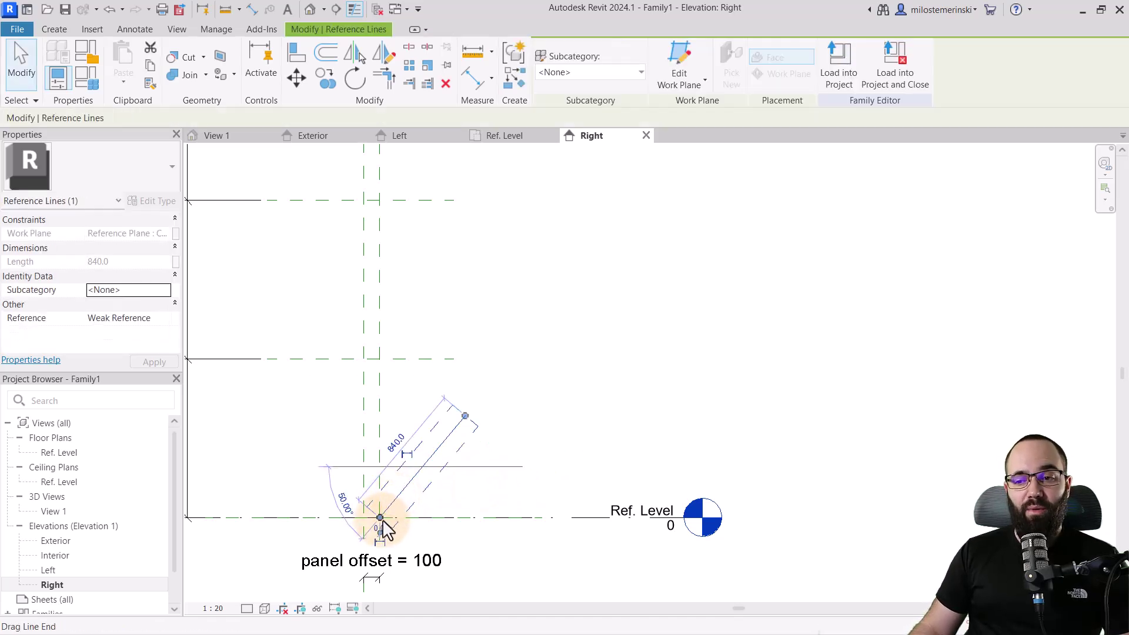
pyautogui.click(456, 539)
# - Align the angled reference line's lower endpoint to the horizontal reference plane at Ref. Level and lock it
pyautogui.scroll(2, 381, 526)
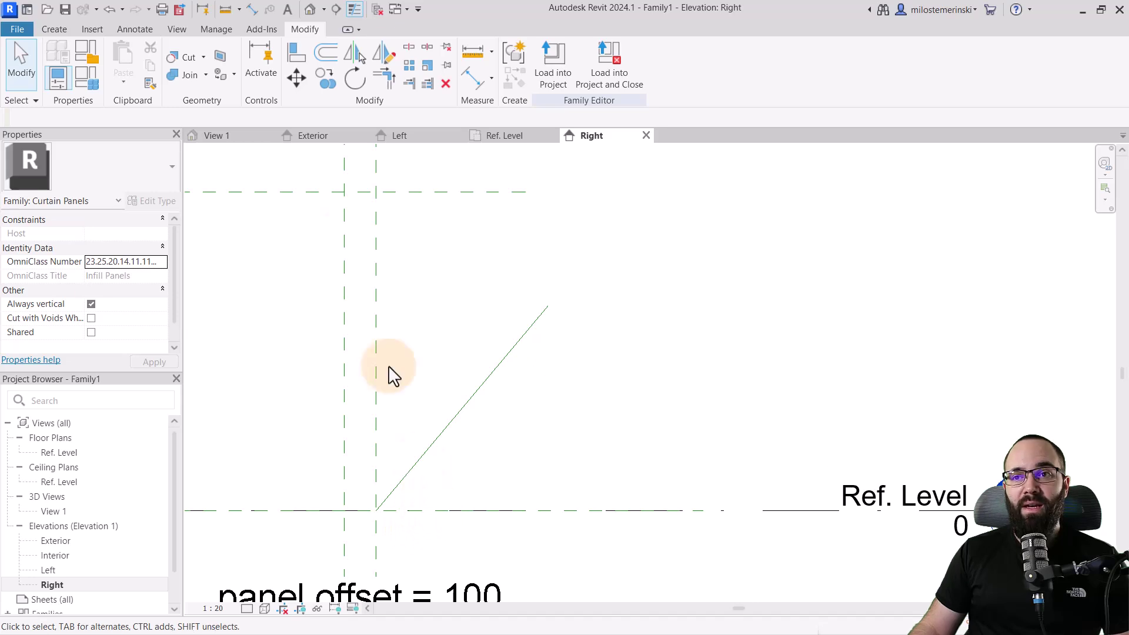
pyautogui.click(299, 62)
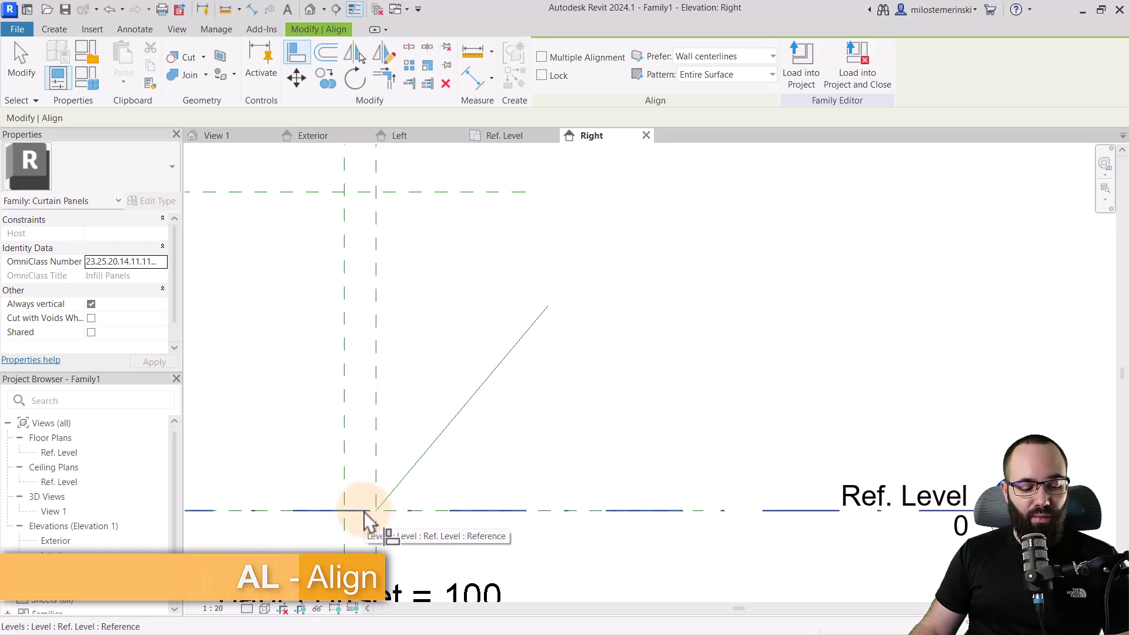
pyautogui.press('Tab')
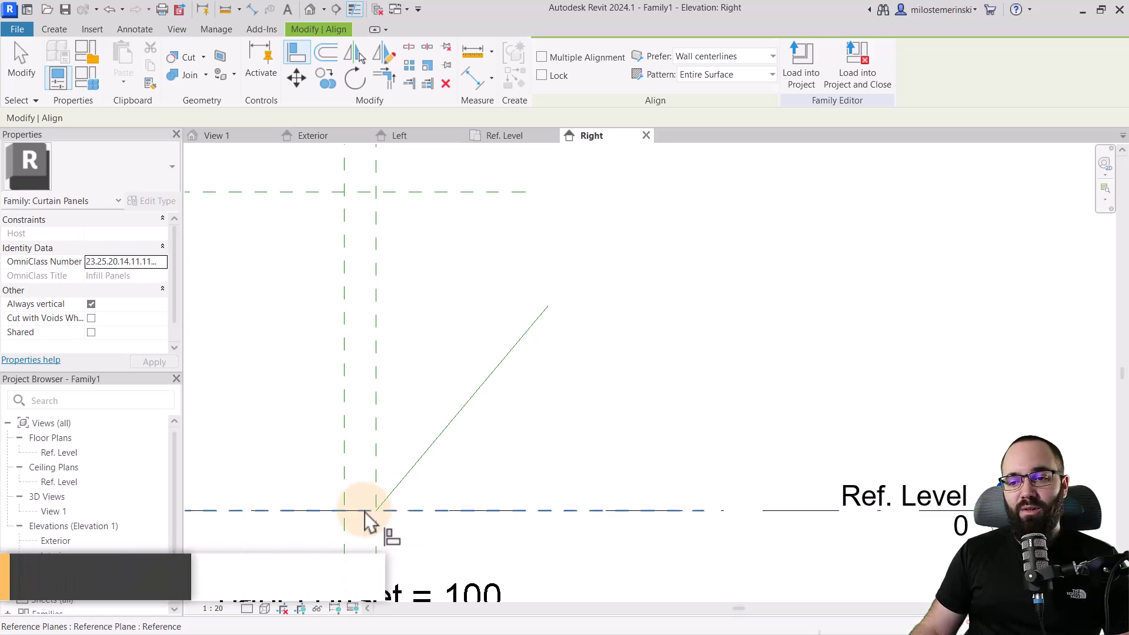
pyautogui.press('Tab')
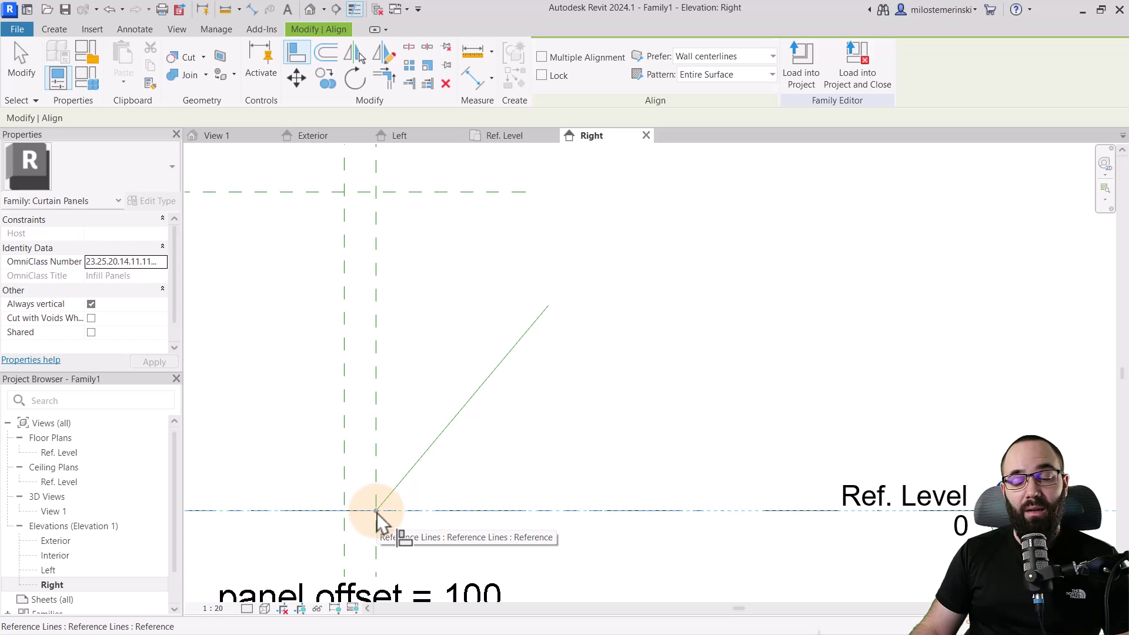
pyautogui.click(376, 512)
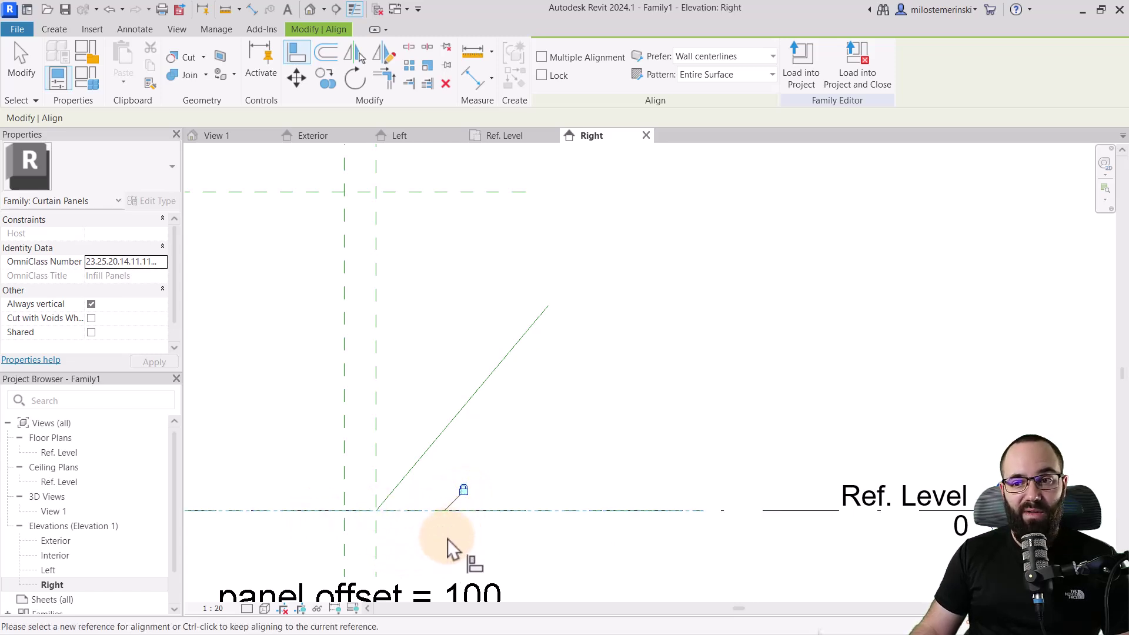
# - Align the angled reference line's lower endpoint to the exterior-side vertical reference plane and lock it
pyautogui.click(376, 448)
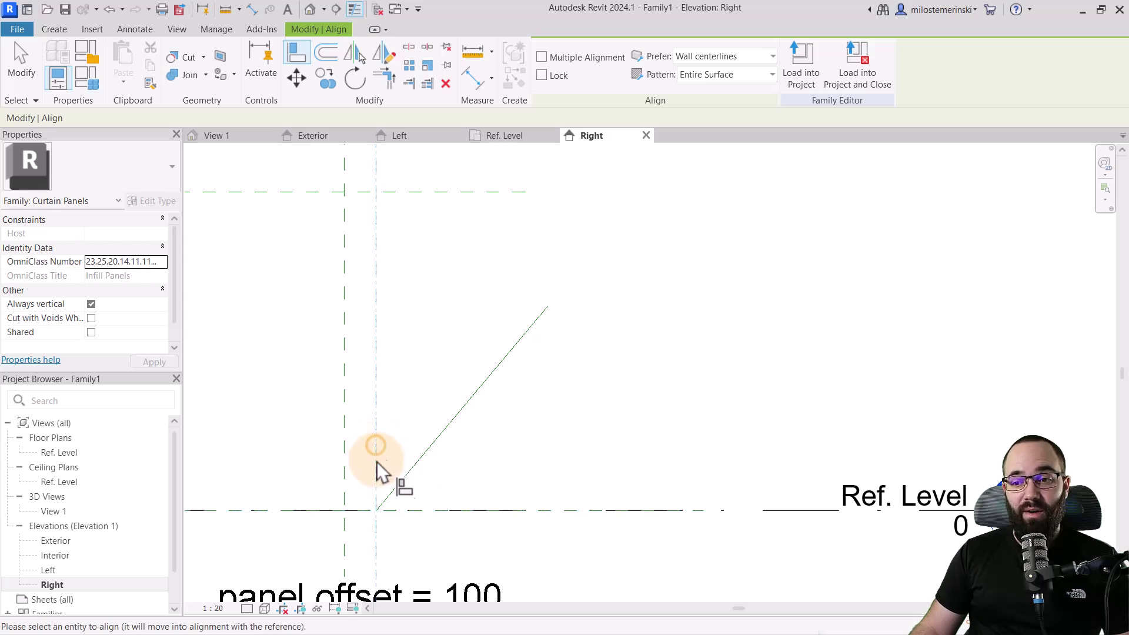
pyautogui.press('Tab')
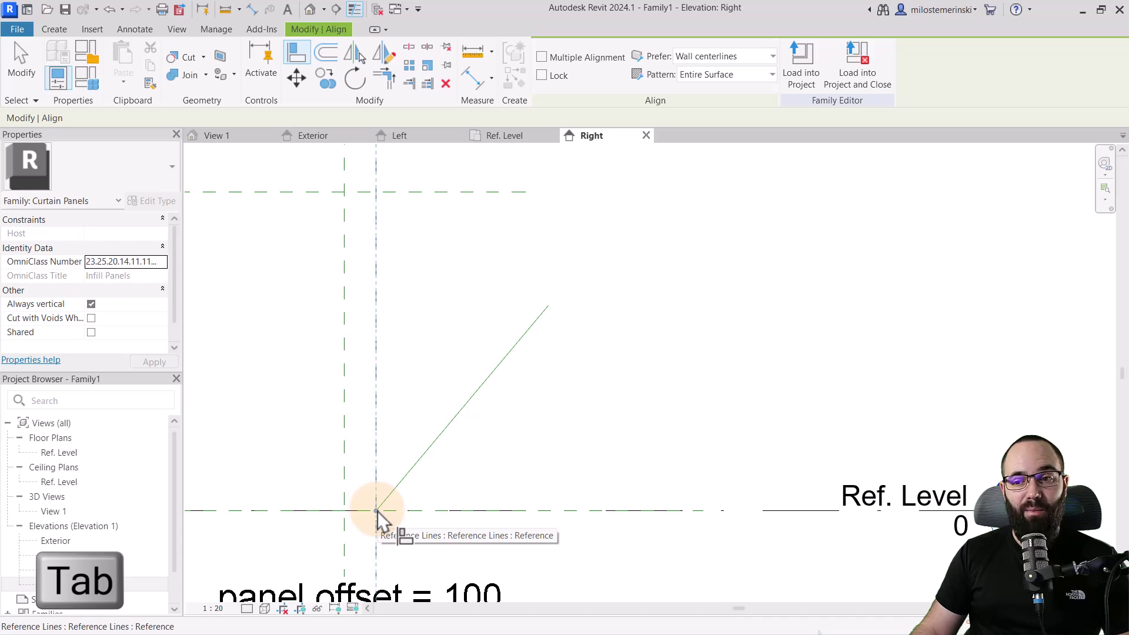
pyautogui.click(377, 510)
pyautogui.click(394, 394)
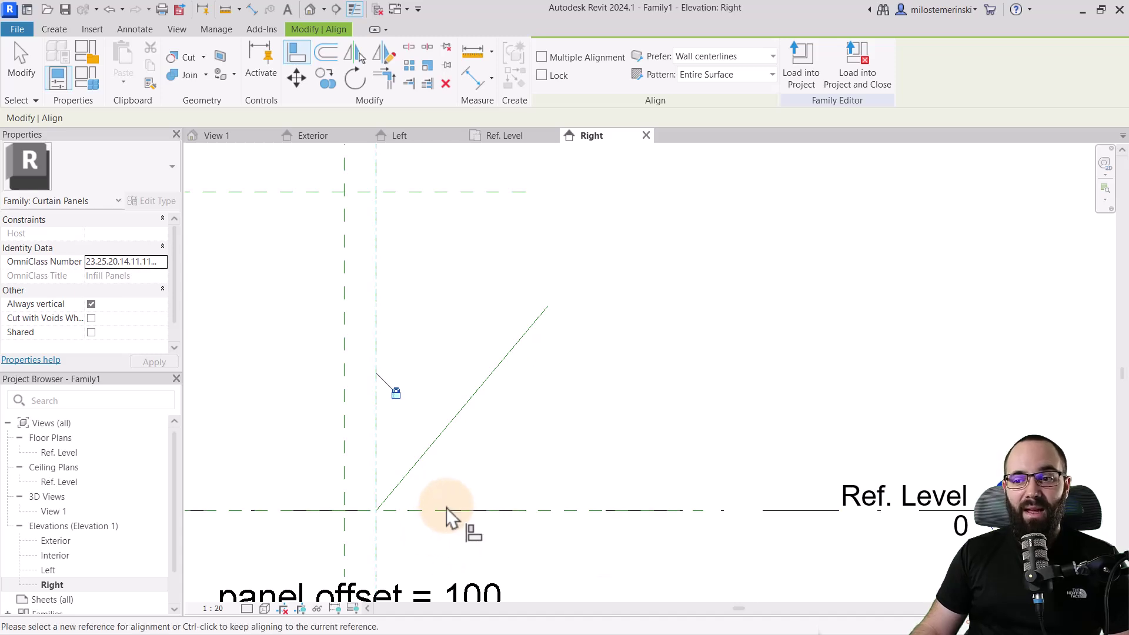
pyautogui.press('Escape')
pyautogui.press('Escape')
# - Add an angular dimension between the exterior-side vertical reference plane and the angled reference line
pyautogui.scroll(-3, 453, 458)
pyautogui.moveTo(522, 460); pyautogui.dragTo(574, 469, button='middle')
pyautogui.scroll(-2, 544, 458)
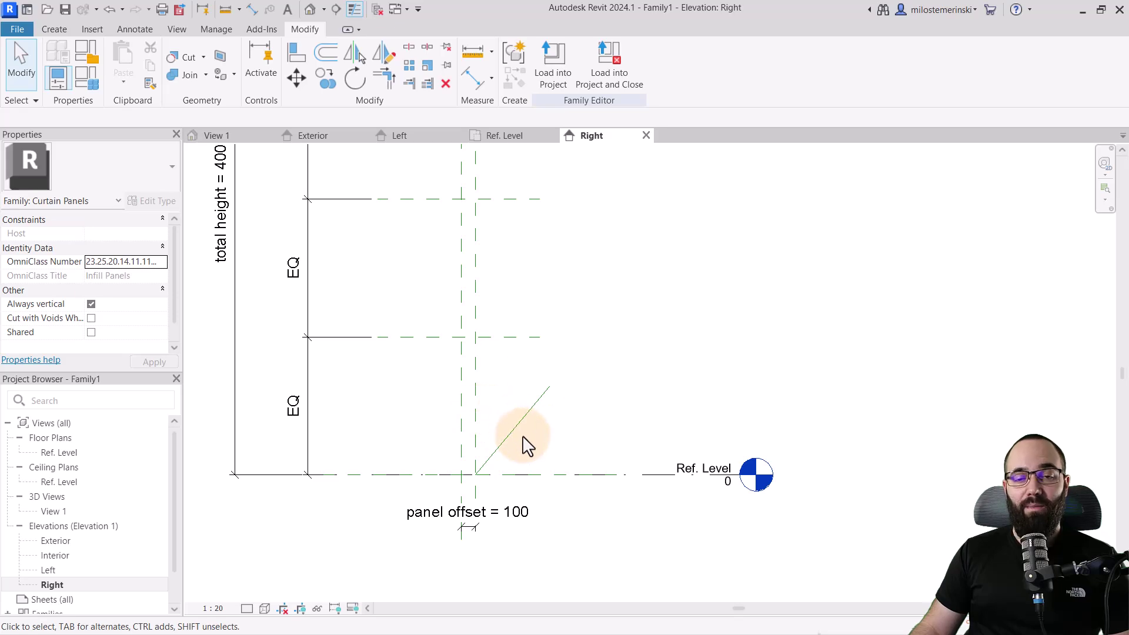
pyautogui.click(492, 176)
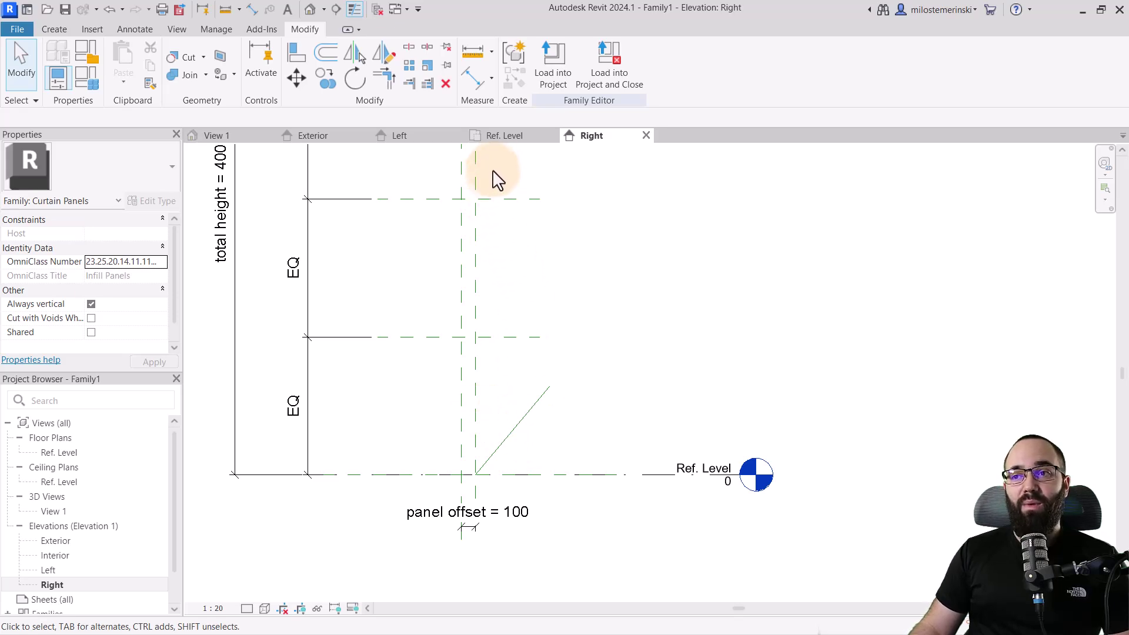
pyautogui.click(125, 29)
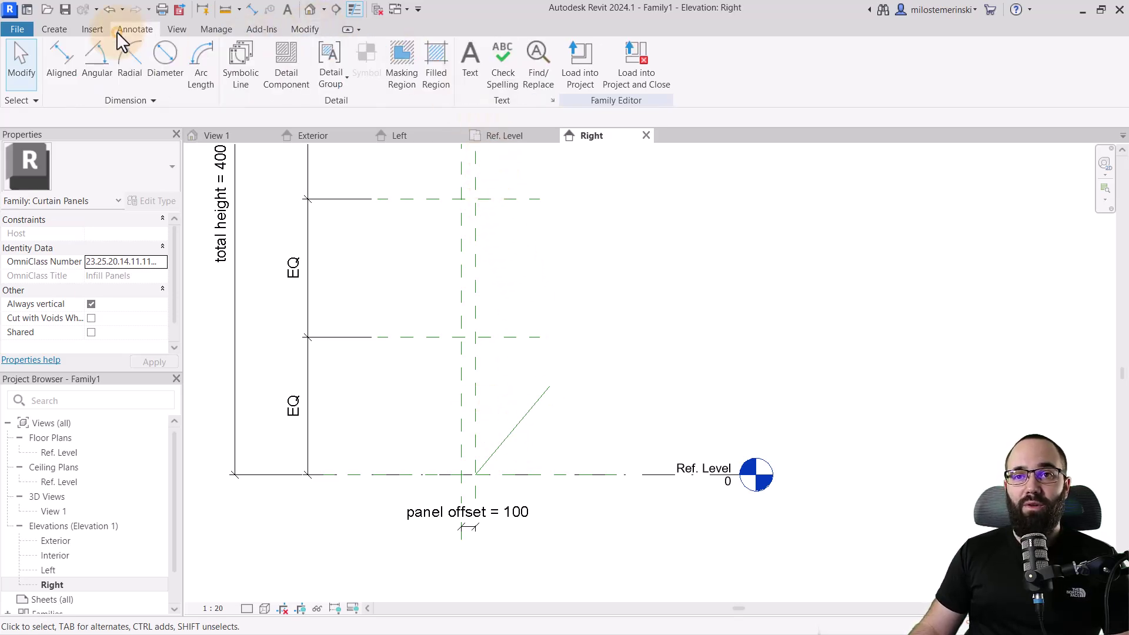
pyautogui.click(97, 69)
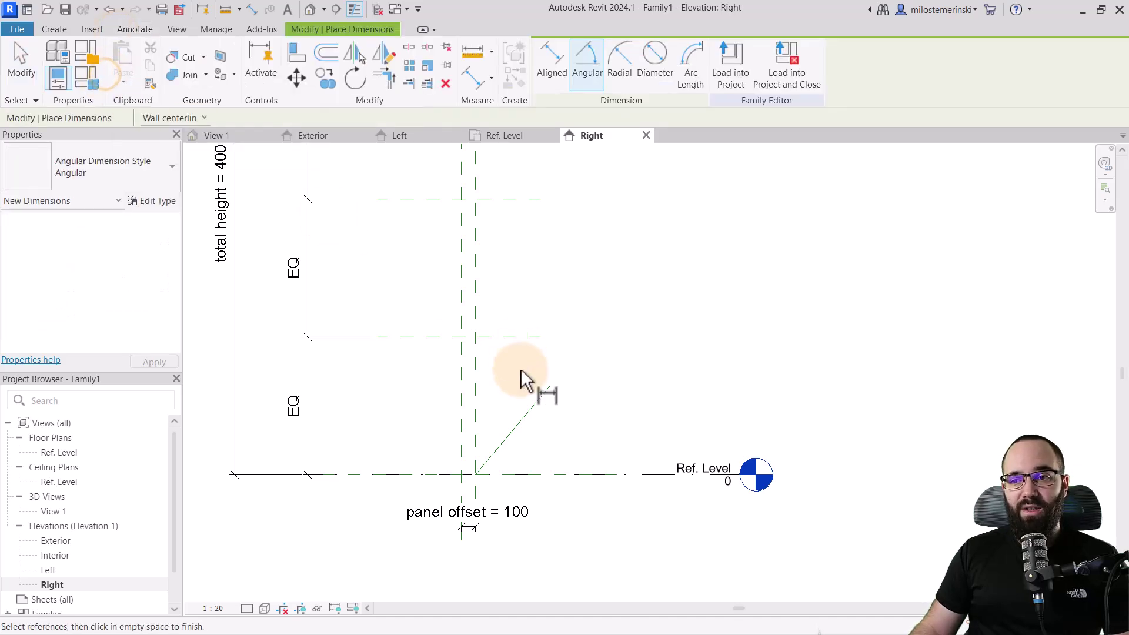
pyautogui.click(475, 413)
pyautogui.click(504, 435)
pyautogui.click(505, 428)
pyautogui.scroll(4, 510, 421)
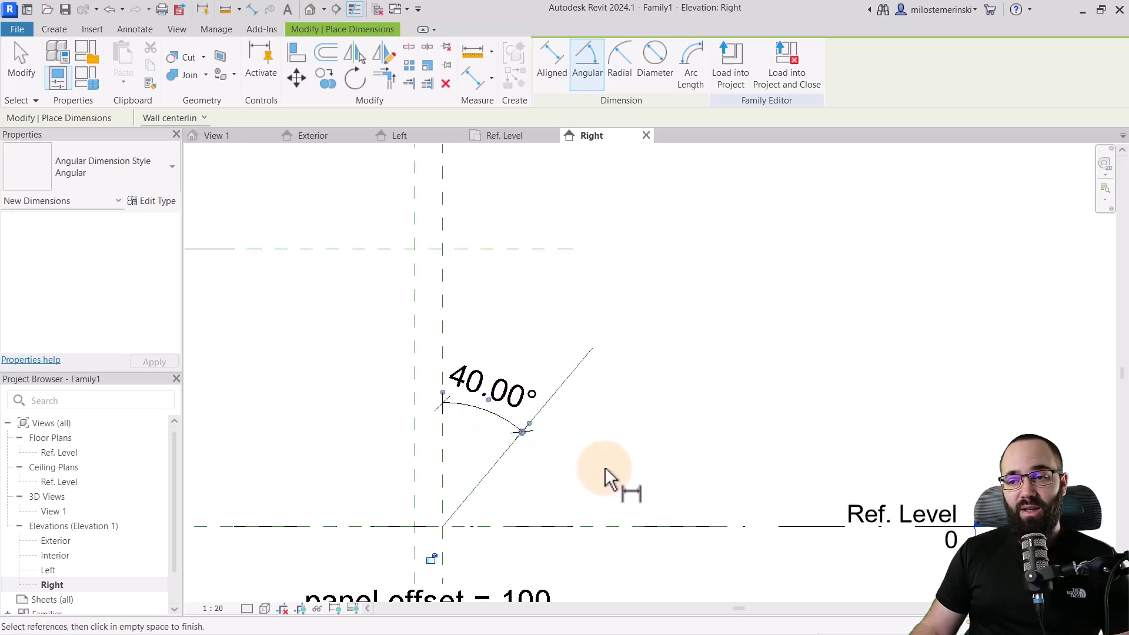
pyautogui.press('Escape')
pyautogui.press('Escape')
# - Set the scale of the Right elevation view to 1:10
pyautogui.scroll(-3, 640, 457)
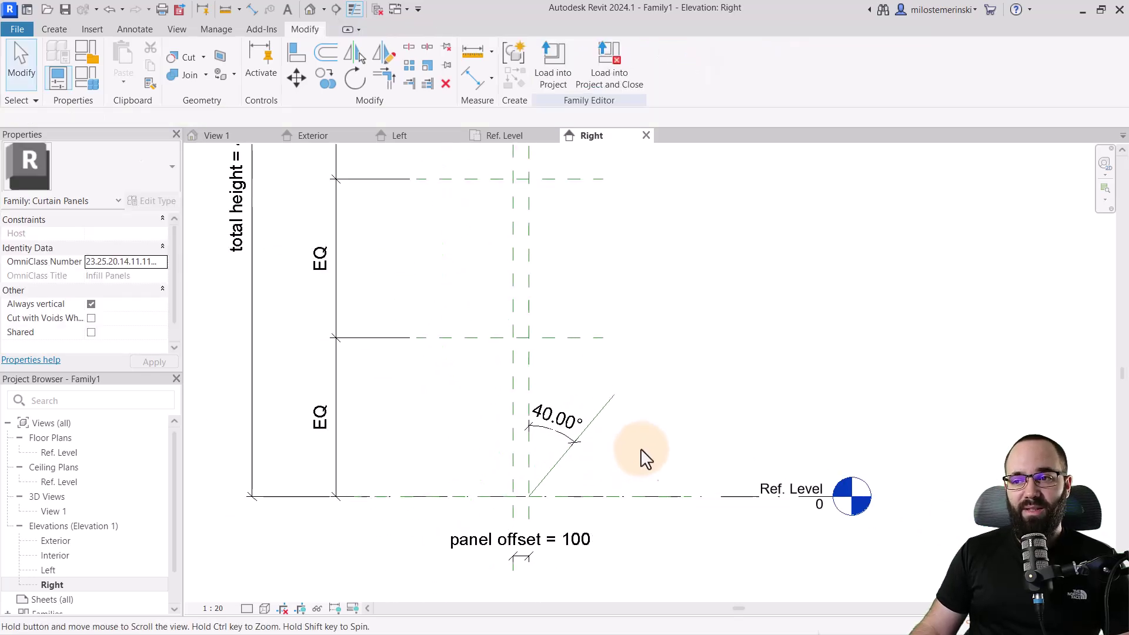
pyautogui.scroll(-3, 645, 459)
pyautogui.moveTo(615, 504); pyautogui.dragTo(503, 511, button='middle')
pyautogui.scroll(1, 506, 510)
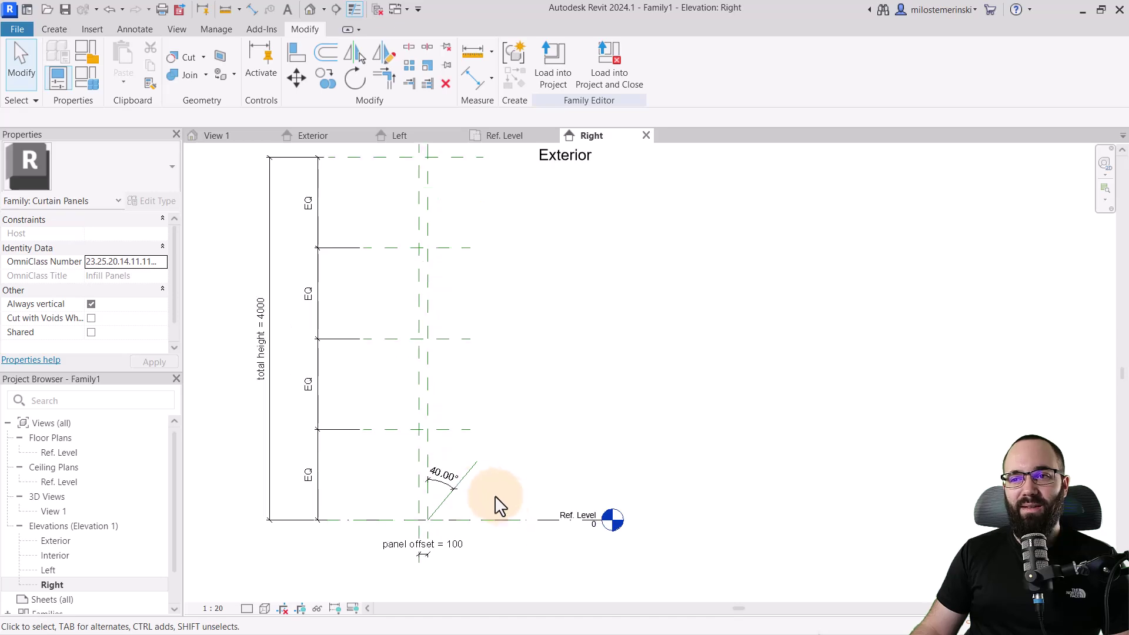
pyautogui.click(208, 609)
pyautogui.click(223, 456)
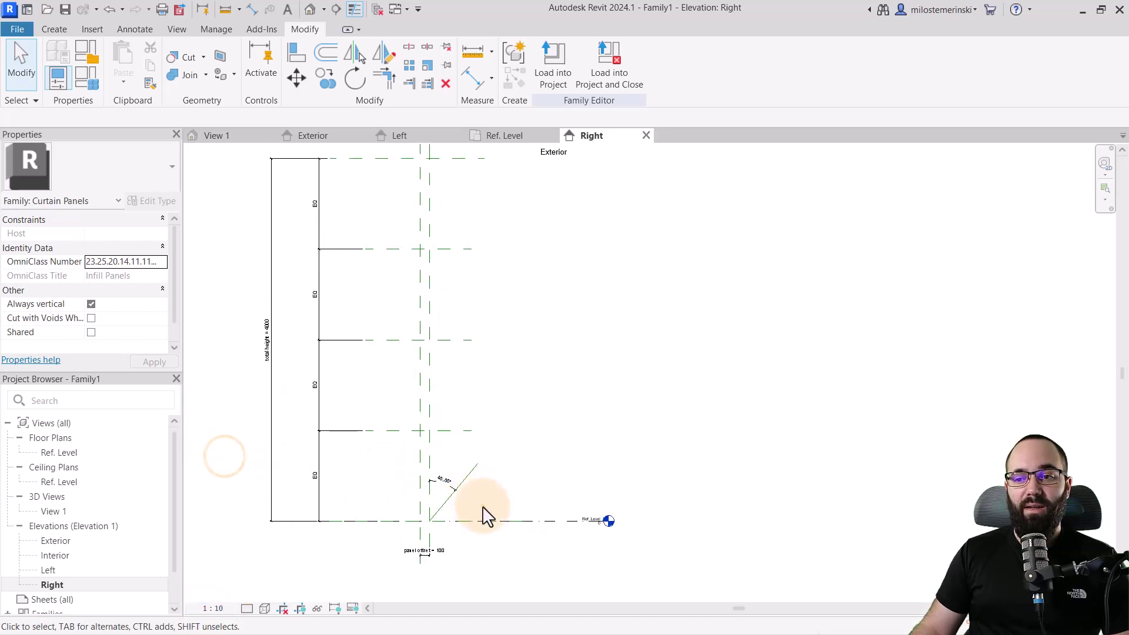
# - Label the angular dimension of the angled reference line with a new instance parameter named "open angle"
pyautogui.scroll(3, 435, 499)
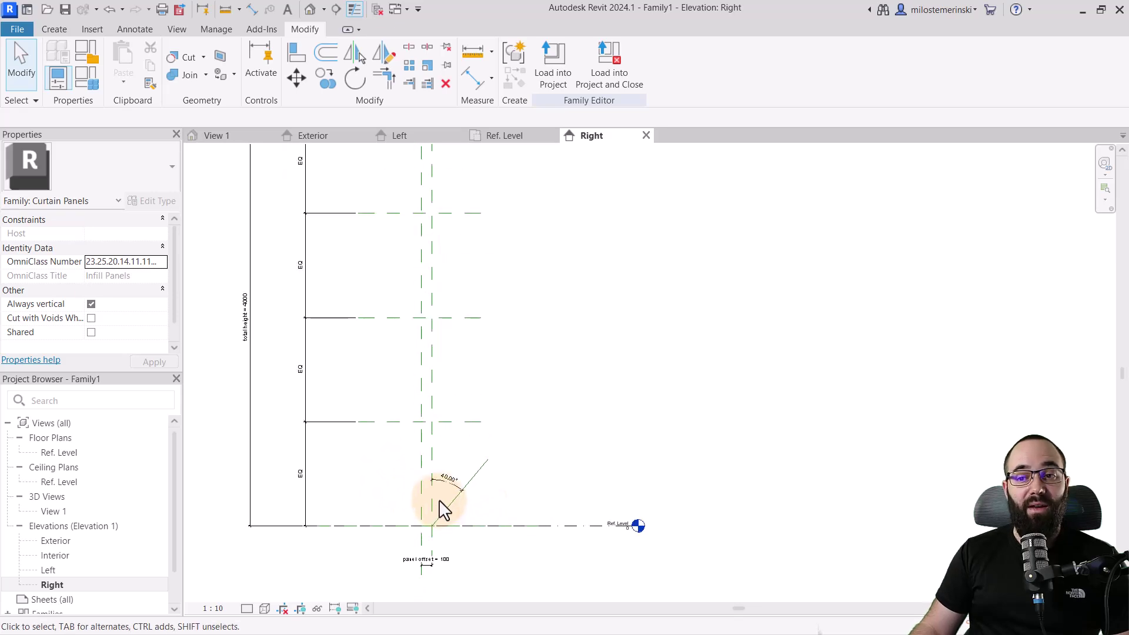
pyautogui.scroll(5, 438, 494)
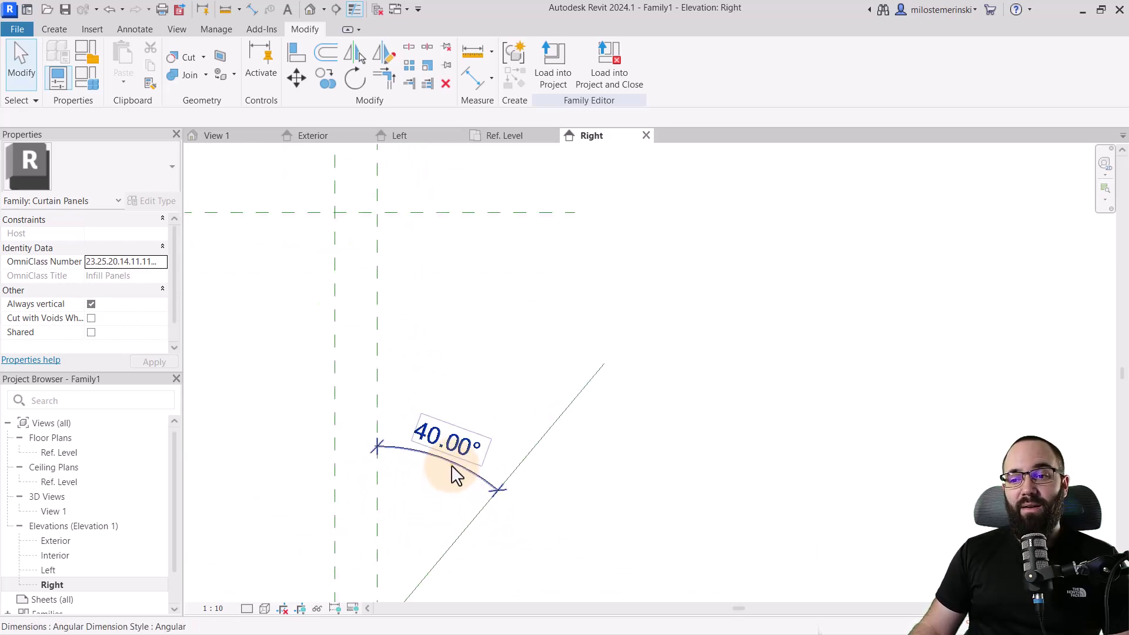
pyautogui.click(456, 475)
pyautogui.scroll(-1, 454, 494)
pyautogui.moveTo(434, 499); pyautogui.dragTo(448, 396, button='middle')
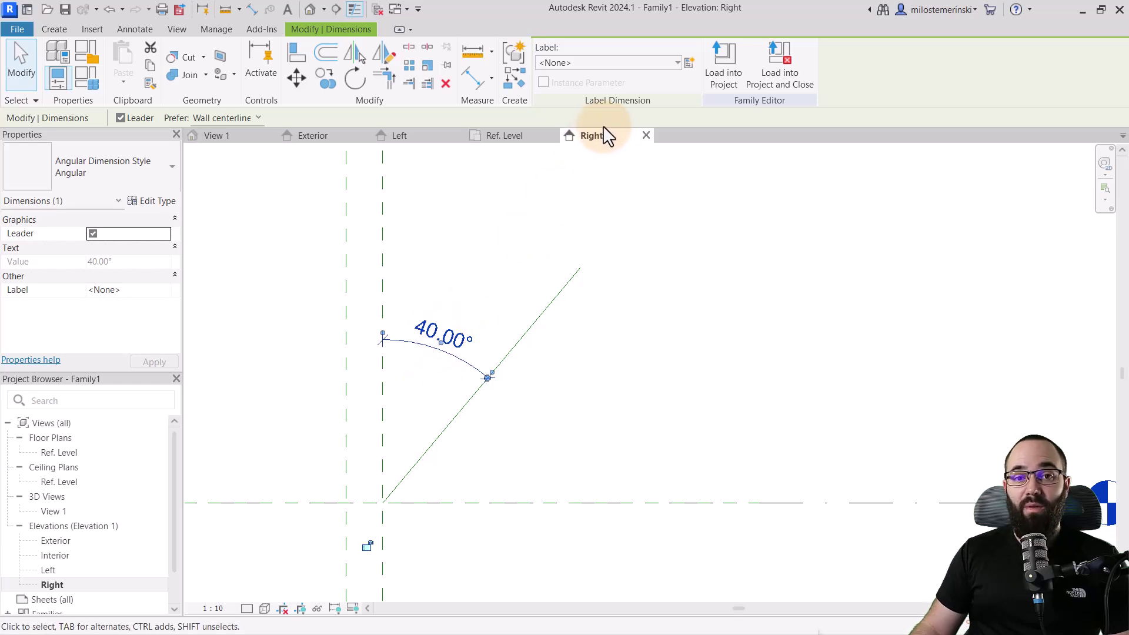
pyautogui.click(691, 62)
pyautogui.moveTo(287, 68); pyautogui.dragTo(313, 97)
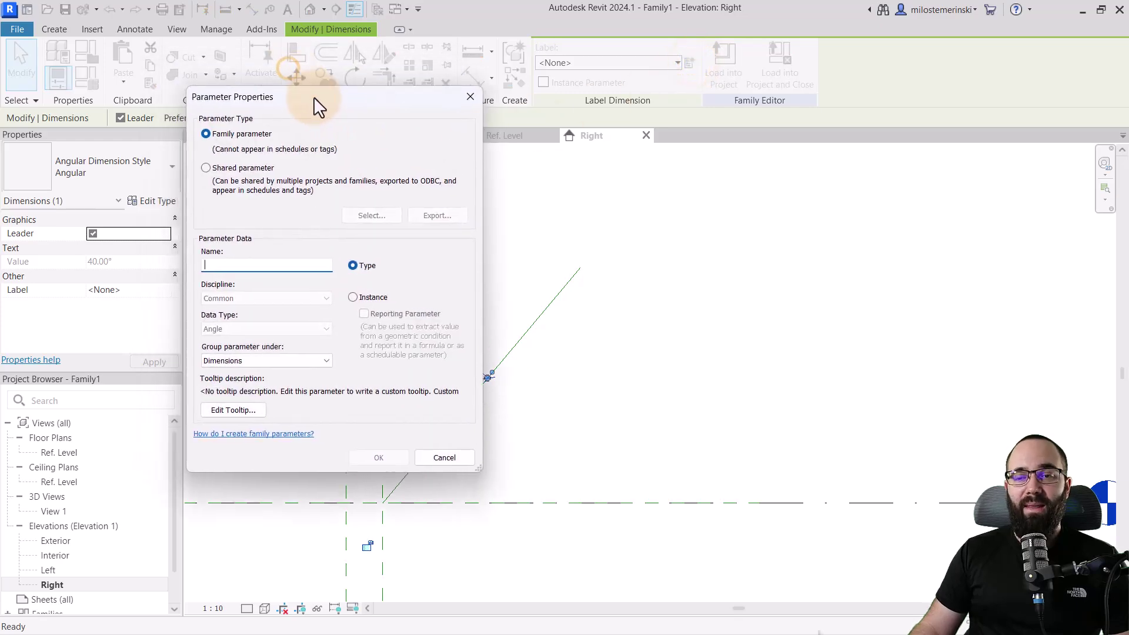
pyautogui.click(357, 297)
pyautogui.click(263, 270)
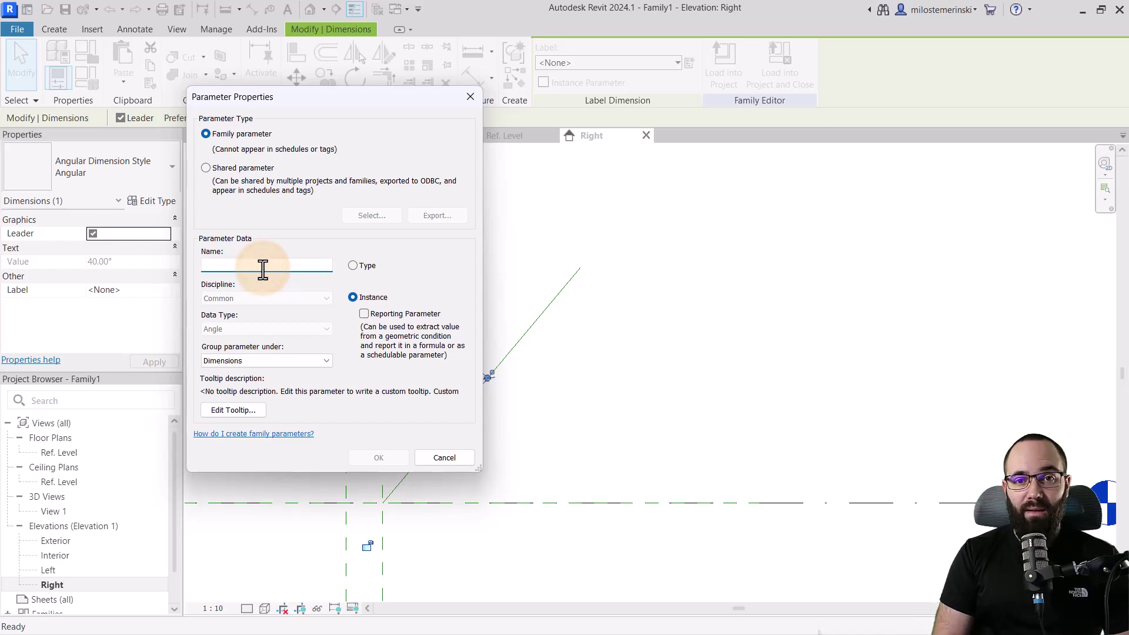
pyautogui.write('open angle')
pyautogui.click(365, 461)
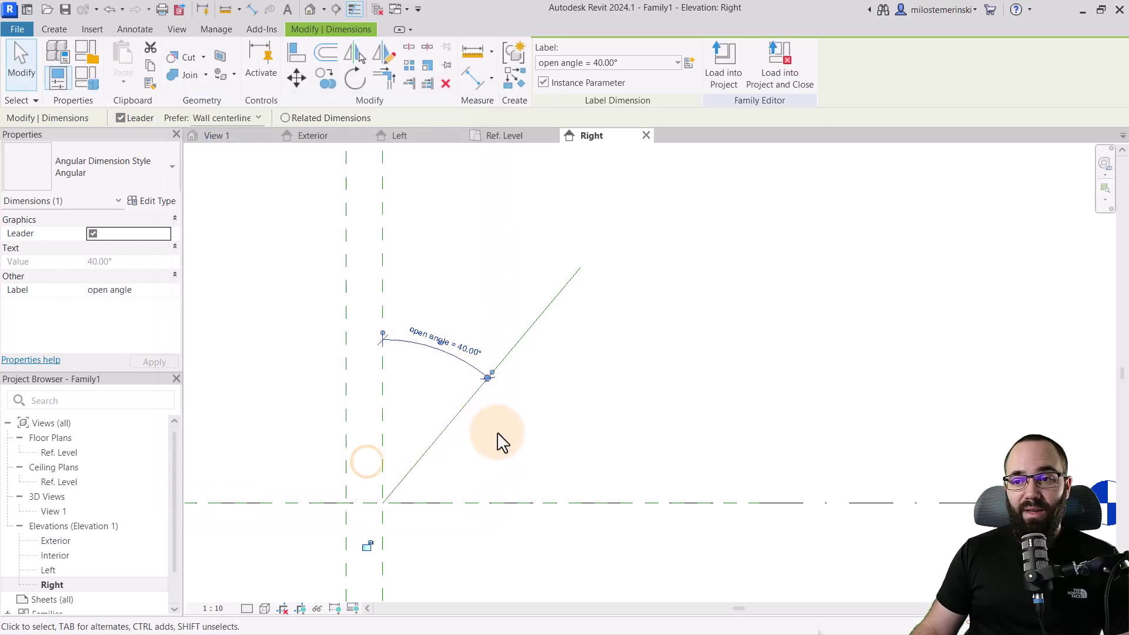
pyautogui.click(500, 440)
# - Draw a second reference line from the angled line's upper endpoint back to the exterior-side vertical reference plane, just above the first horizontal division
pyautogui.scroll(3, 492, 415)
pyautogui.scroll(-4, 493, 358)
pyautogui.moveTo(526, 438)
pyautogui.mouseDown(button='middle')
pyautogui.moveTo(529, 447)
pyautogui.moveTo(538, 435)
pyautogui.mouseUp(button='middle')
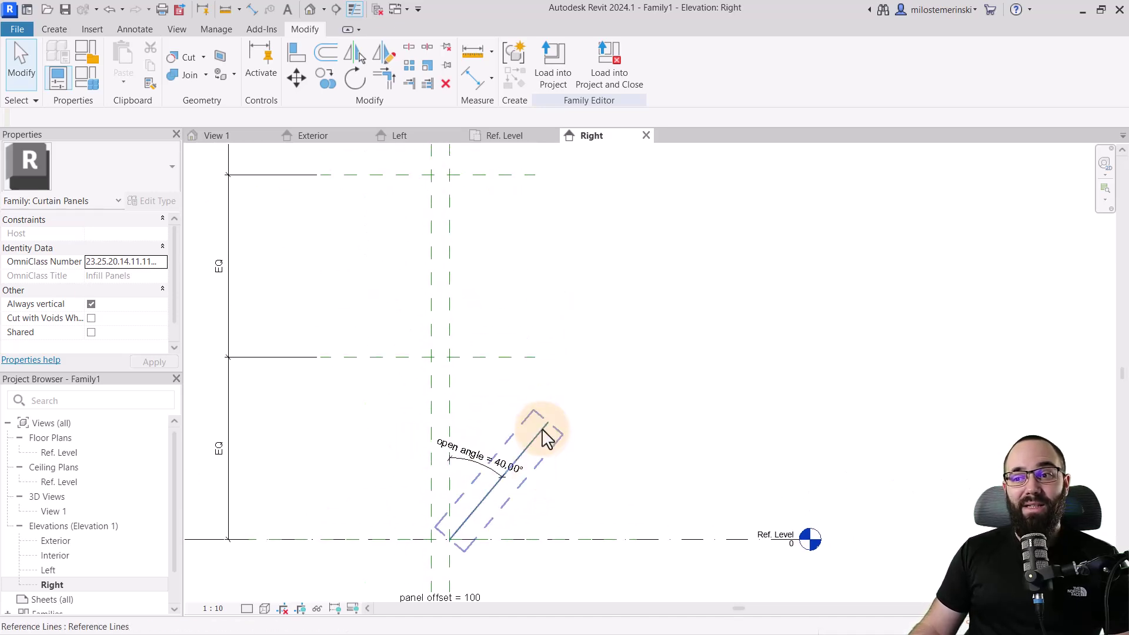
pyautogui.click(53, 29)
pyautogui.click(661, 238)
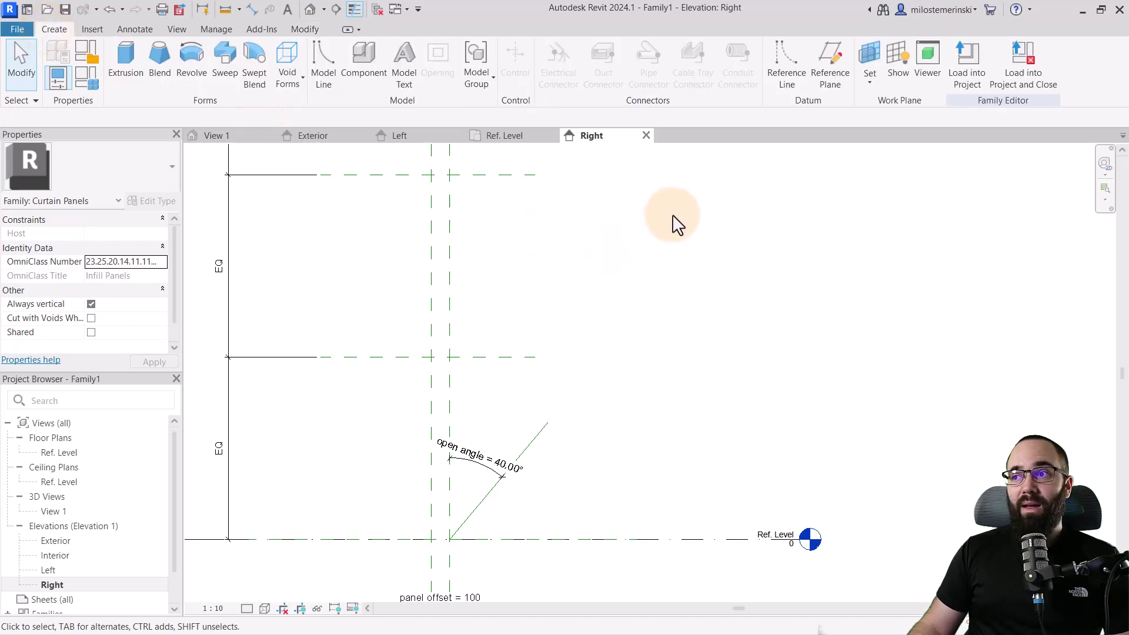
pyautogui.click(785, 82)
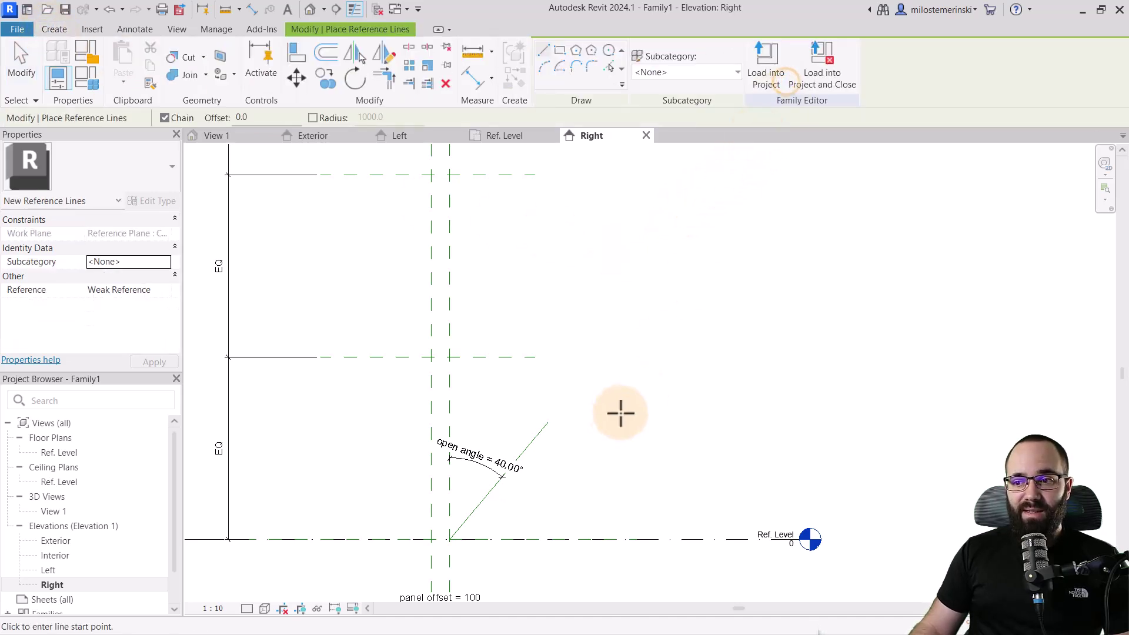
pyautogui.click(546, 422)
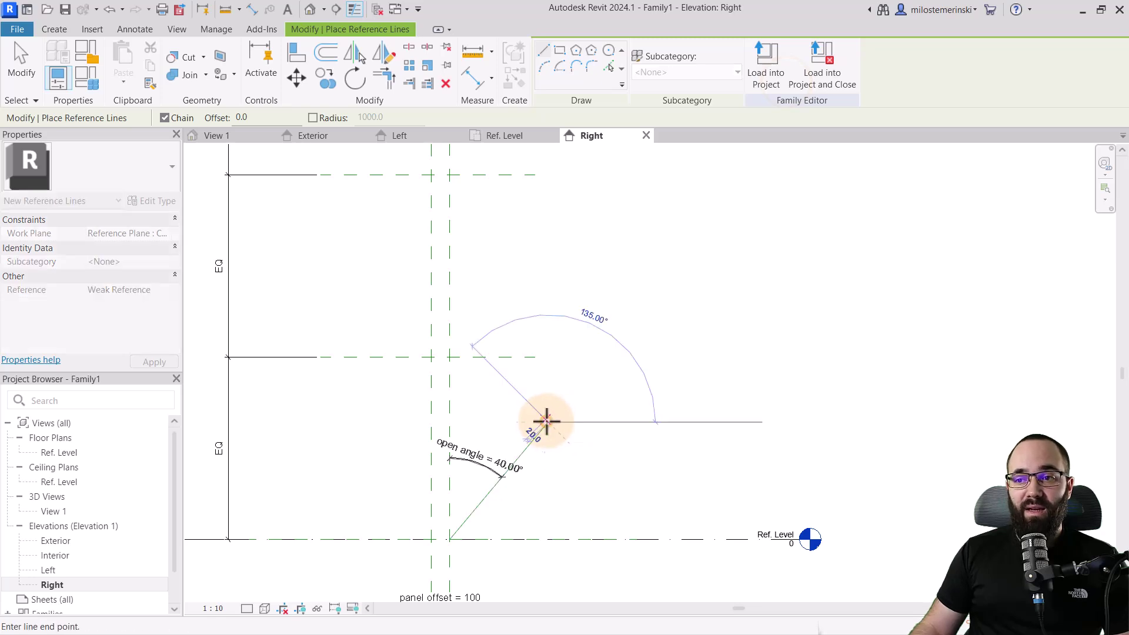
pyautogui.click(451, 331)
pyautogui.press('Escape')
pyautogui.press('Escape')
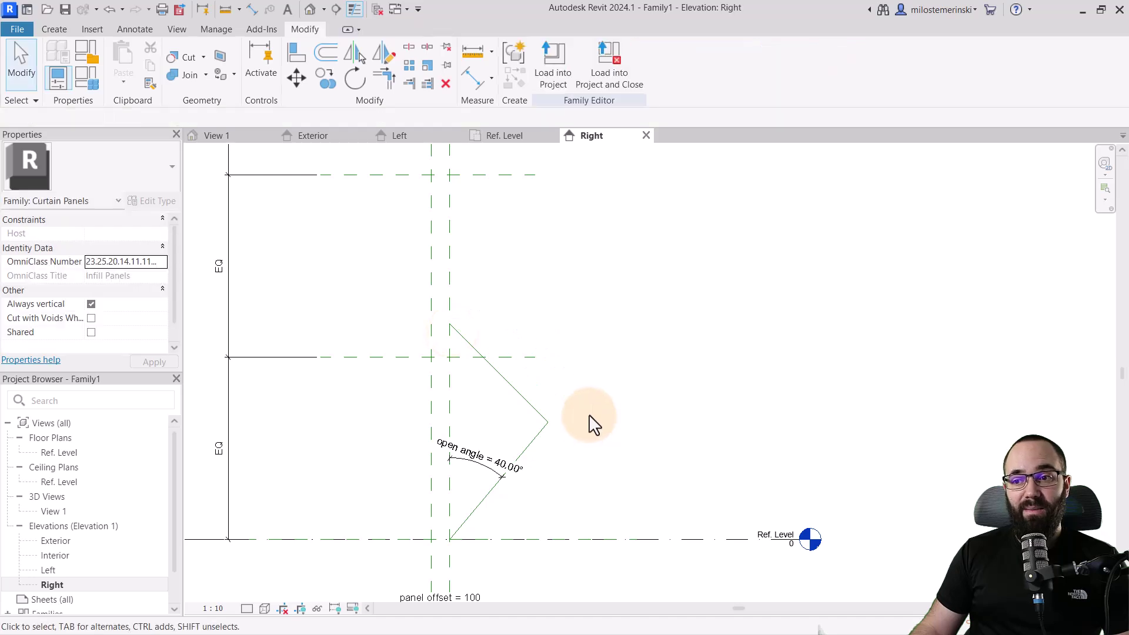
# - Align the second reference line's upper endpoint to the exterior-side vertical reference plane and lock it
pyautogui.click(484, 359)
pyautogui.scroll(4, 474, 365)
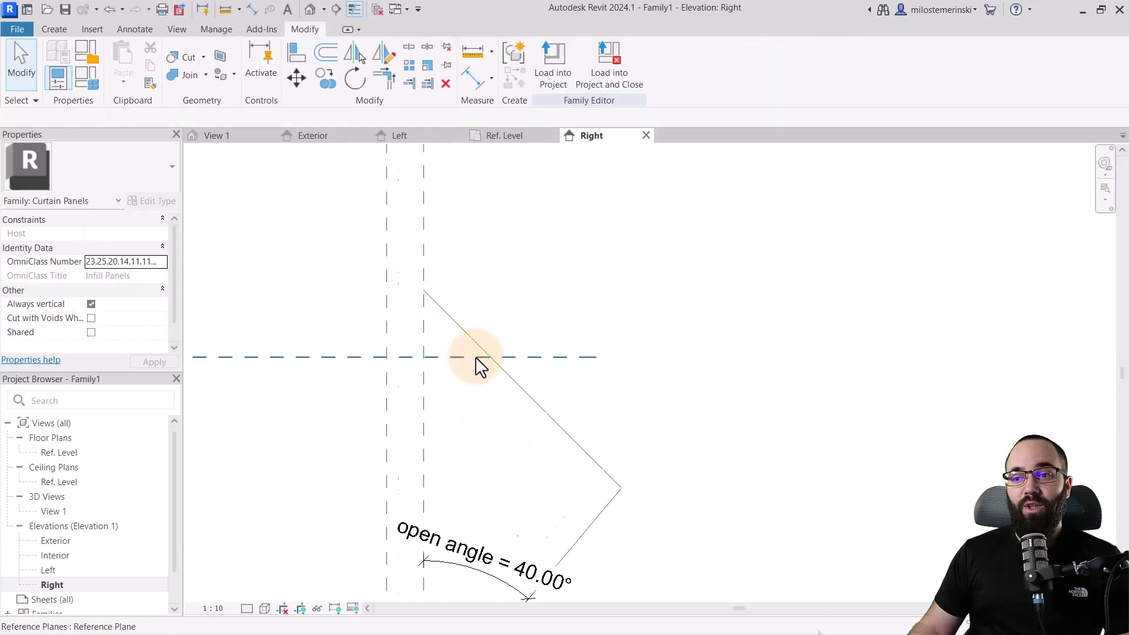
pyautogui.click(464, 344)
pyautogui.scroll(-3, 473, 361)
pyautogui.click(474, 435)
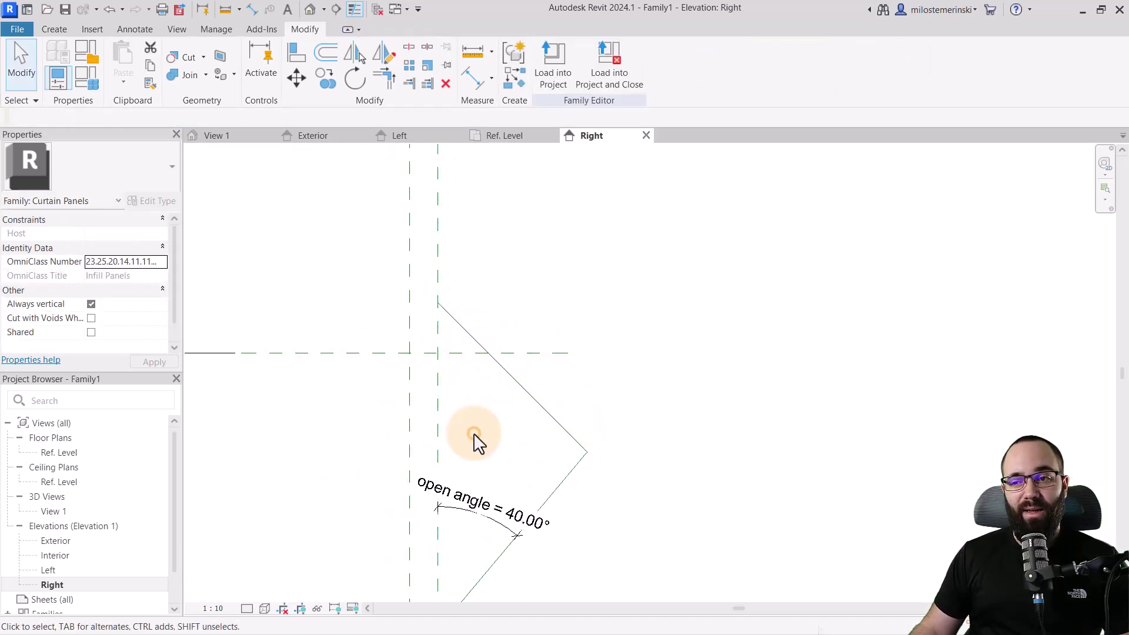
pyautogui.click(296, 55)
pyautogui.click(438, 331)
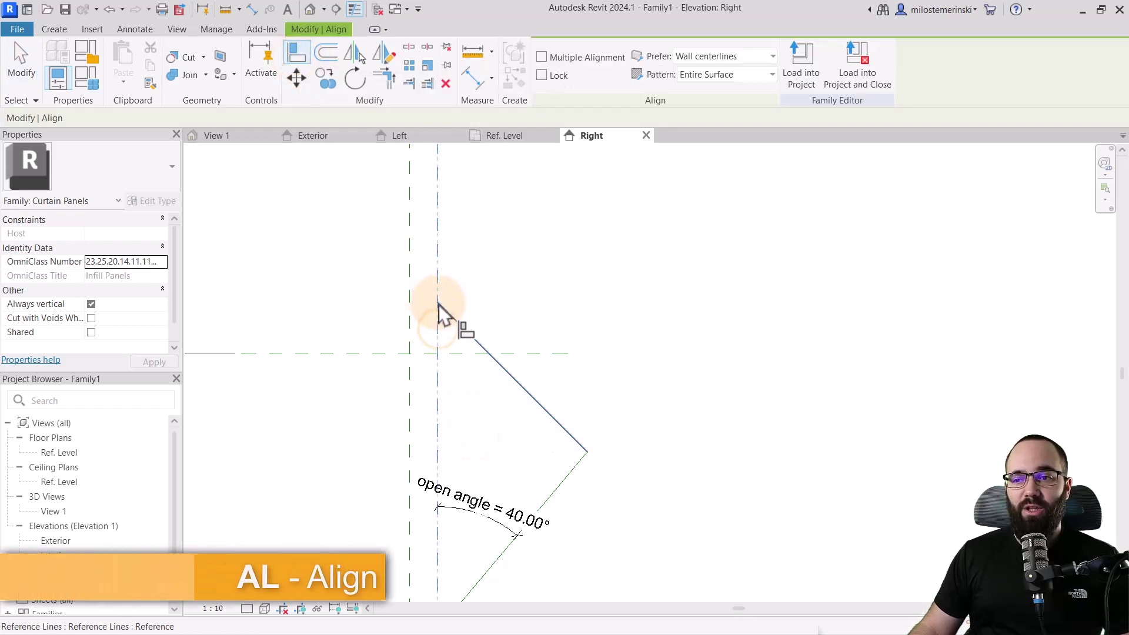
pyautogui.click(458, 393)
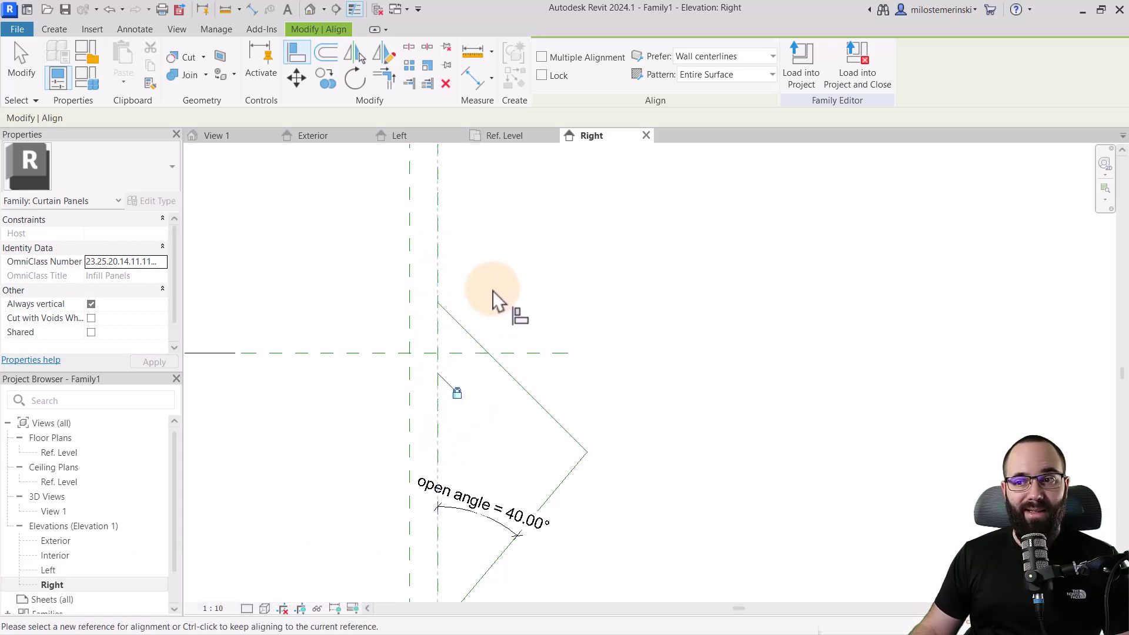
pyautogui.press('Escape')
# - Add an angular dimension between the exterior-side vertical reference plane and the second, upper reference line
pyautogui.scroll(-1, 506, 324)
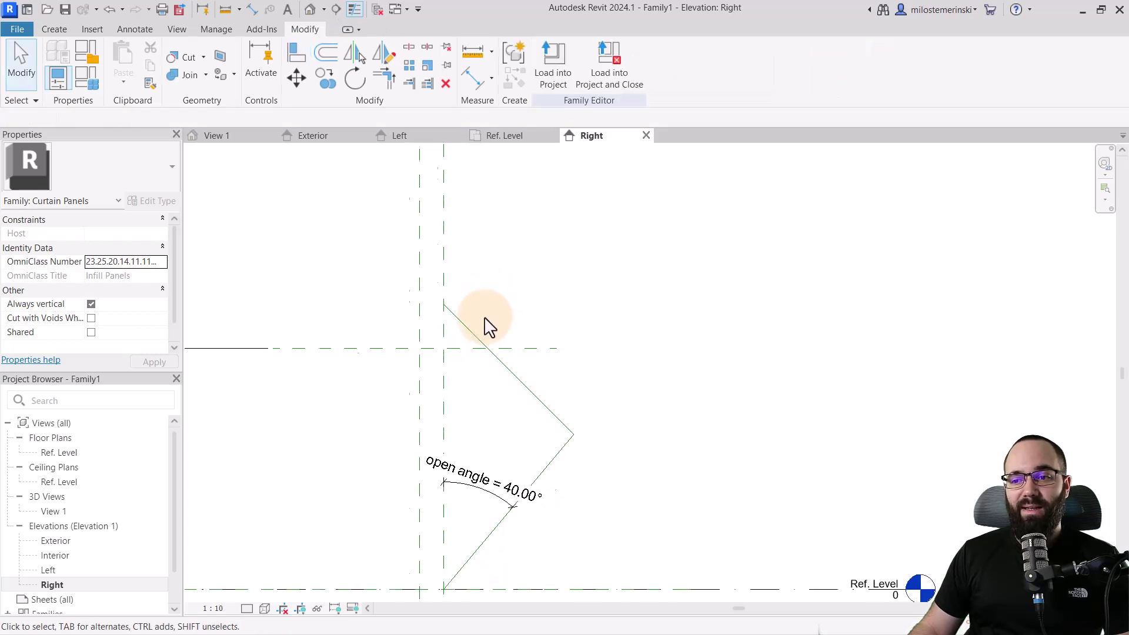
pyautogui.moveTo(512, 326); pyautogui.dragTo(394, 292, button='middle')
pyautogui.scroll(-1, 396, 317)
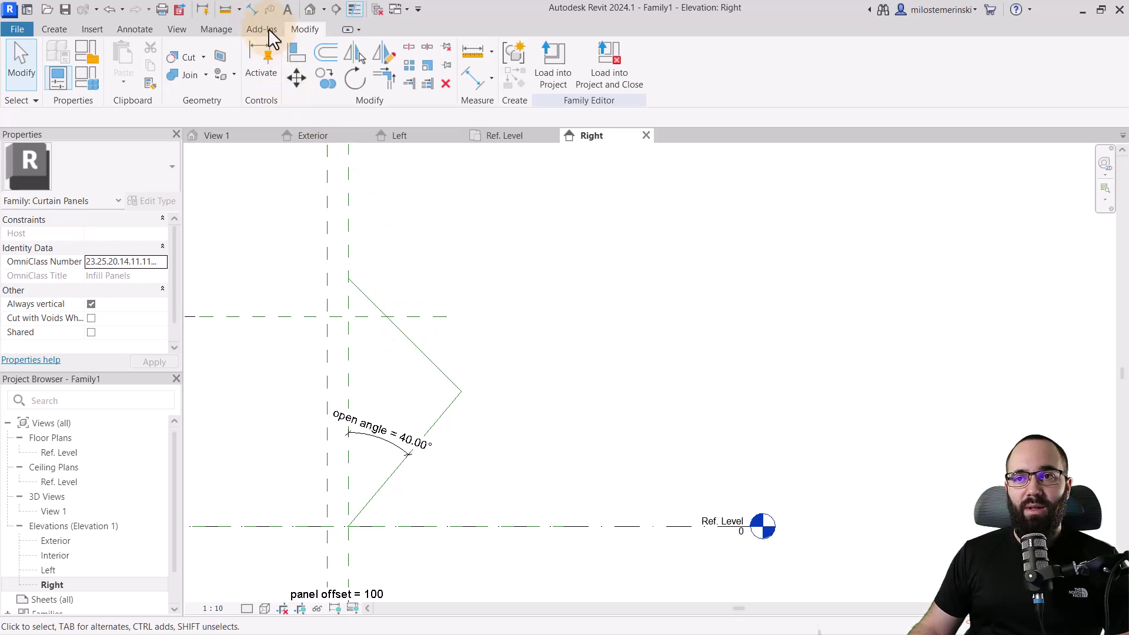
pyautogui.click(492, 79)
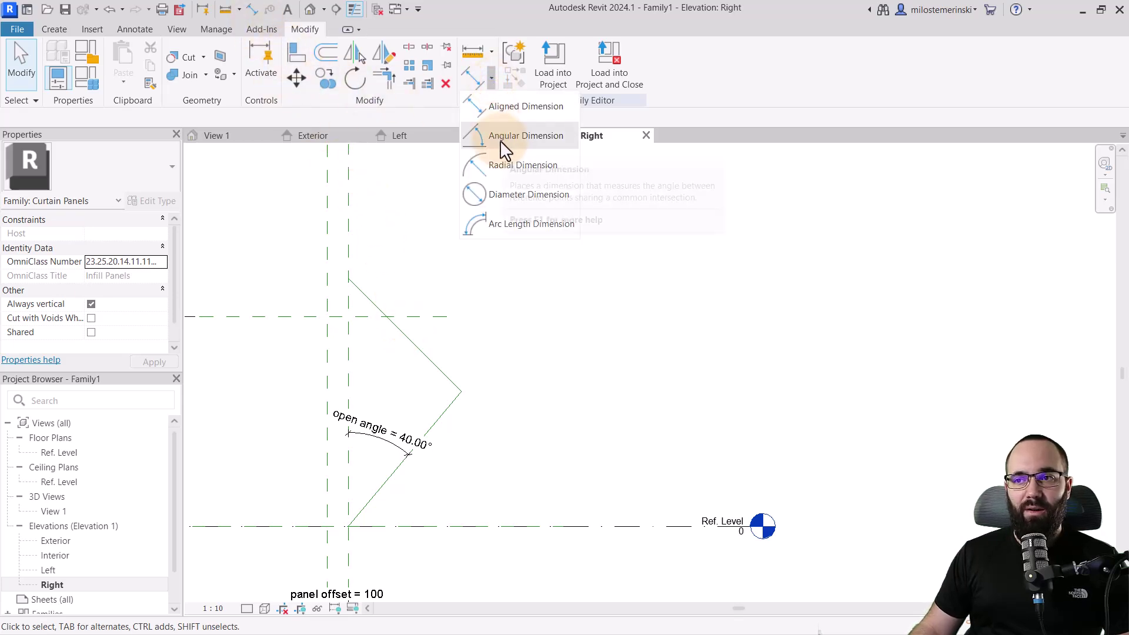
pyautogui.click(500, 136)
pyautogui.click(347, 336)
pyautogui.click(393, 327)
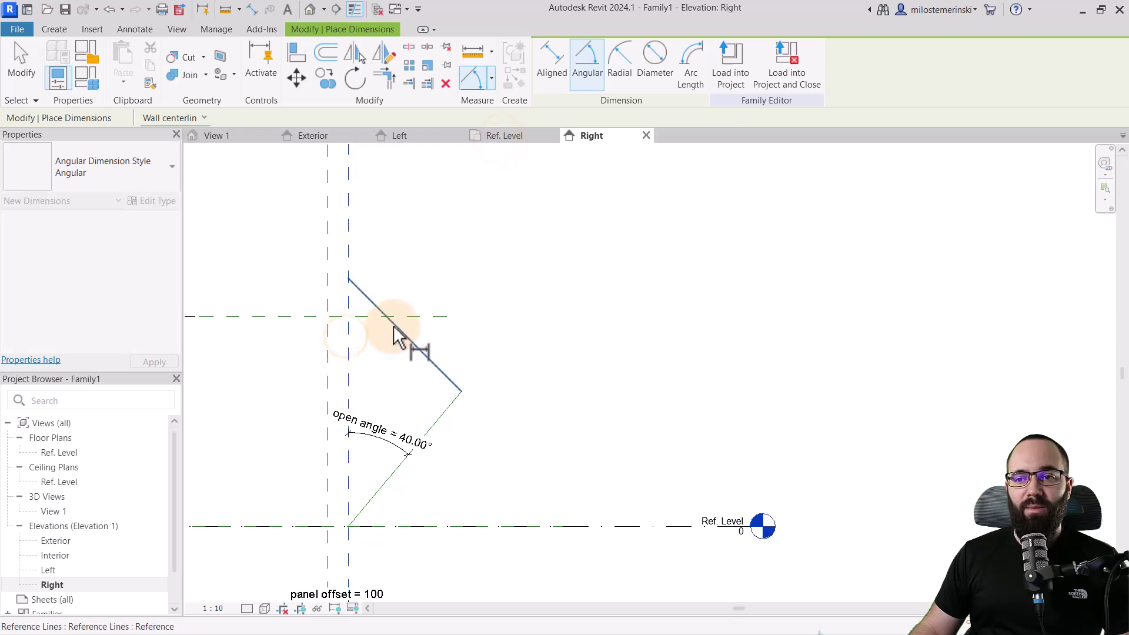
pyautogui.click(387, 356)
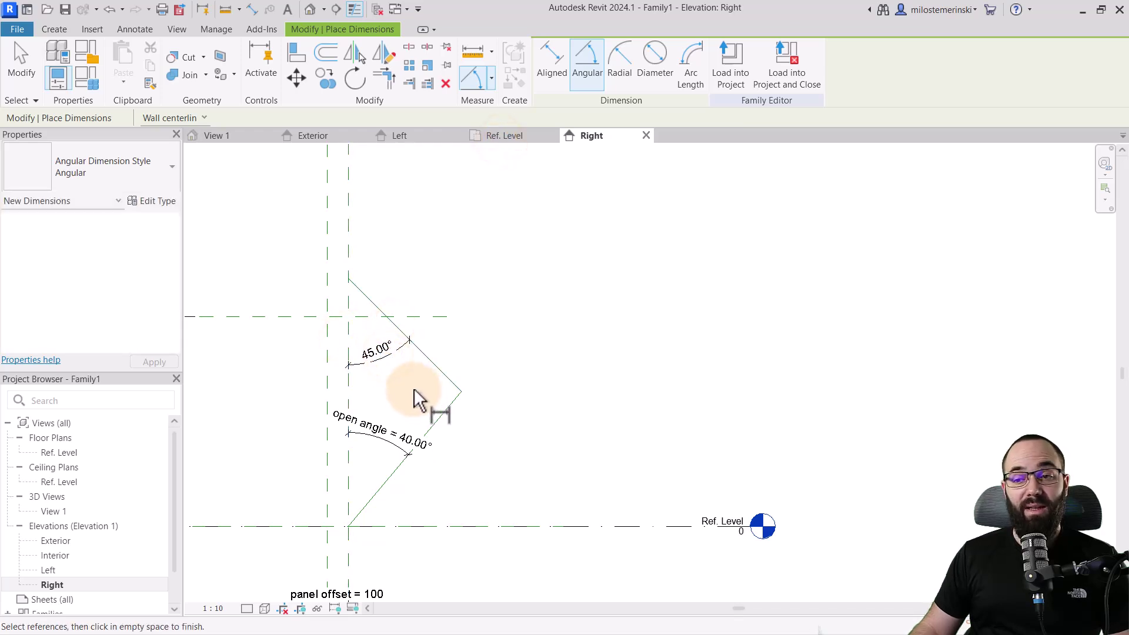
pyautogui.press('Escape')
# - Label the upper reference line's angular dimension with the existing open angle parameter
pyautogui.click(378, 364)
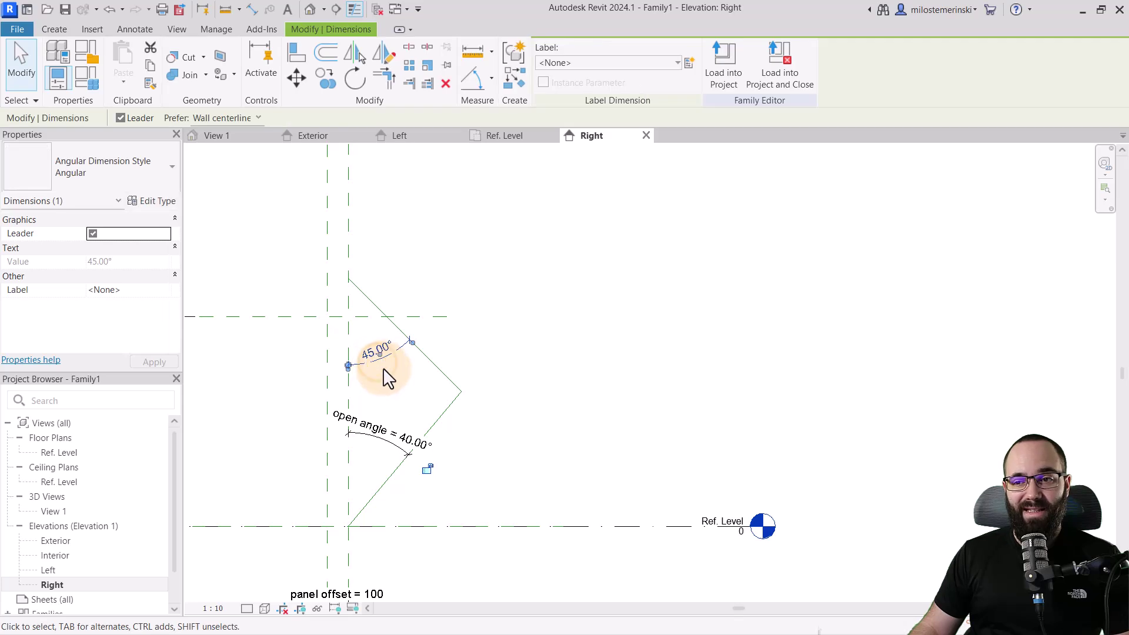
pyautogui.click(597, 65)
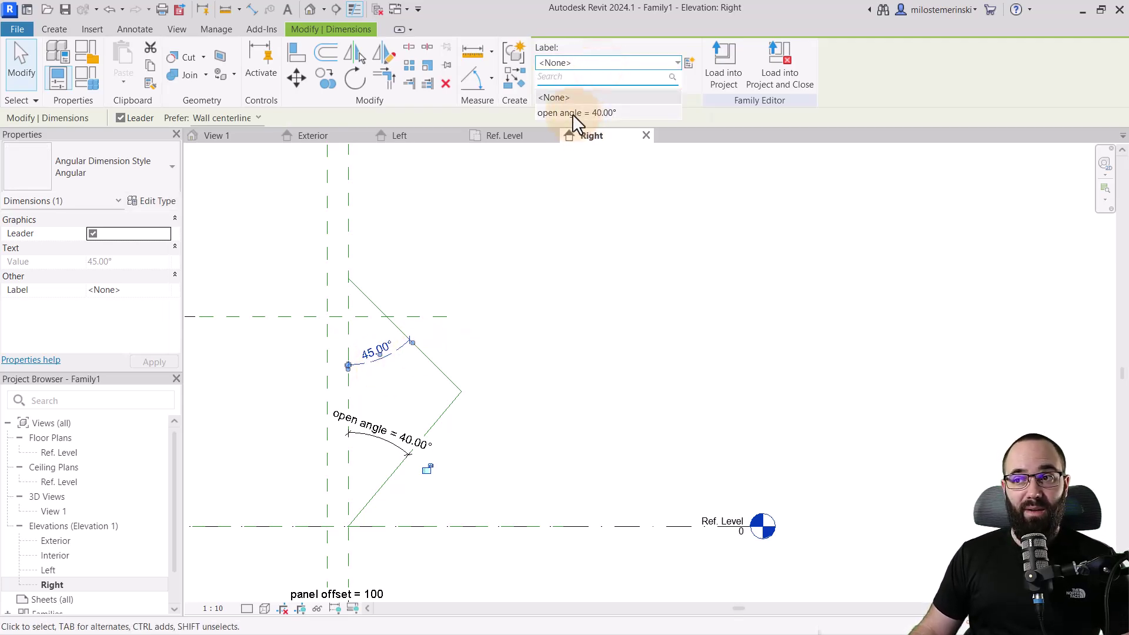
pyautogui.click(572, 114)
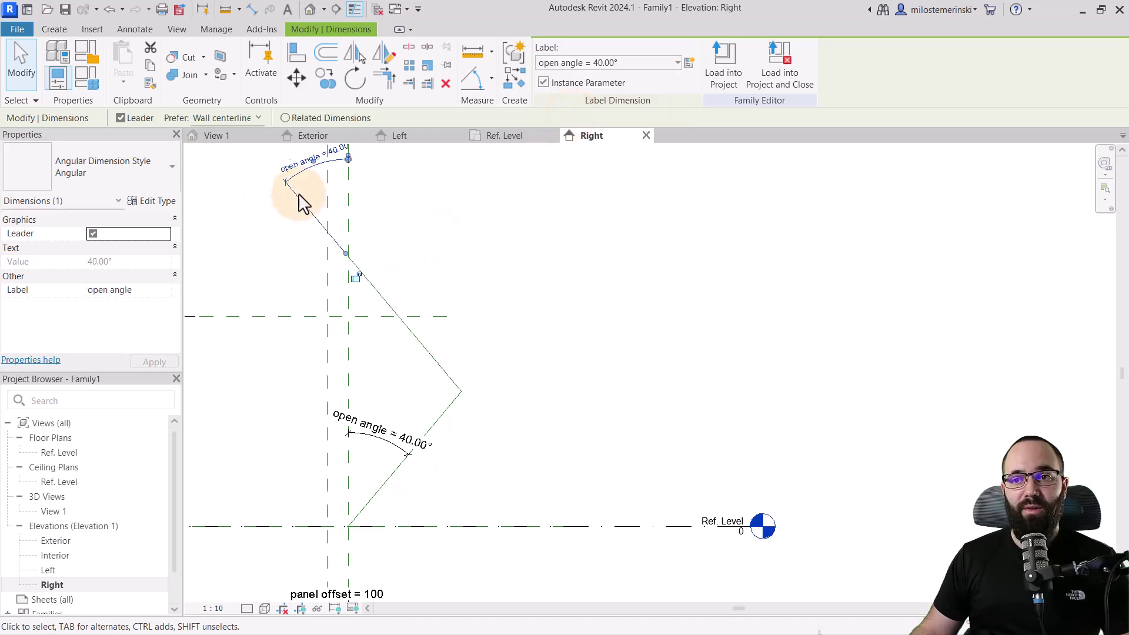
pyautogui.moveTo(404, 262); pyautogui.dragTo(403, 302, button='middle')
pyautogui.click(405, 298)
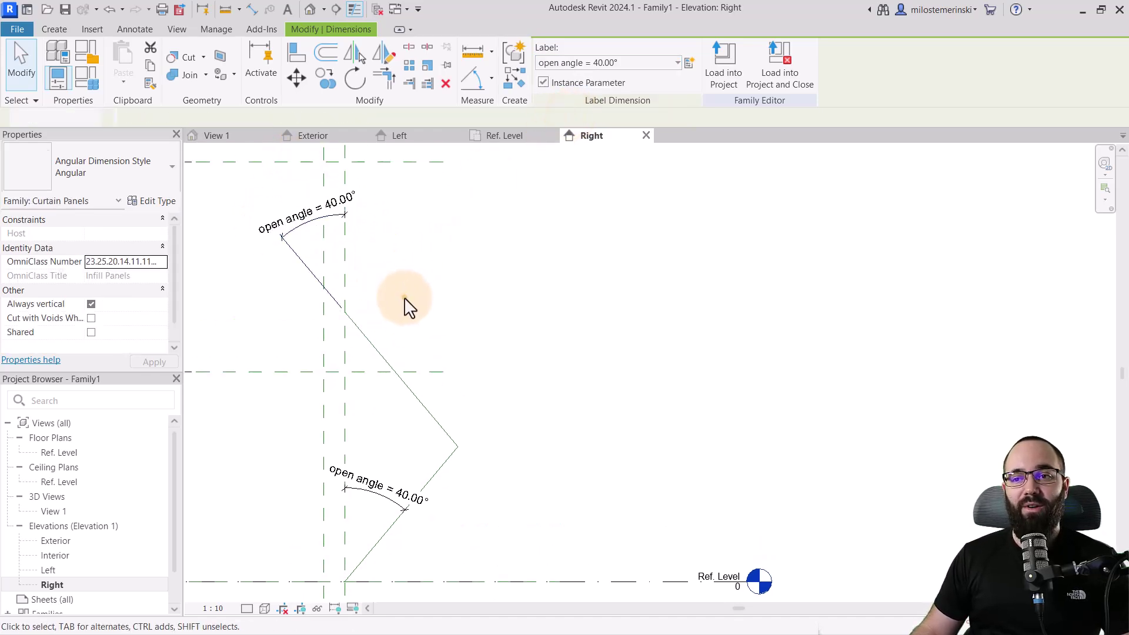
# - Move the upper open angle dimension down so it sits inside the angle below the upper line's endpoint
pyautogui.click(313, 231)
pyautogui.moveTo(313, 231); pyautogui.dragTo(379, 397)
pyautogui.click(496, 405)
pyautogui.scroll(-2, 506, 350)
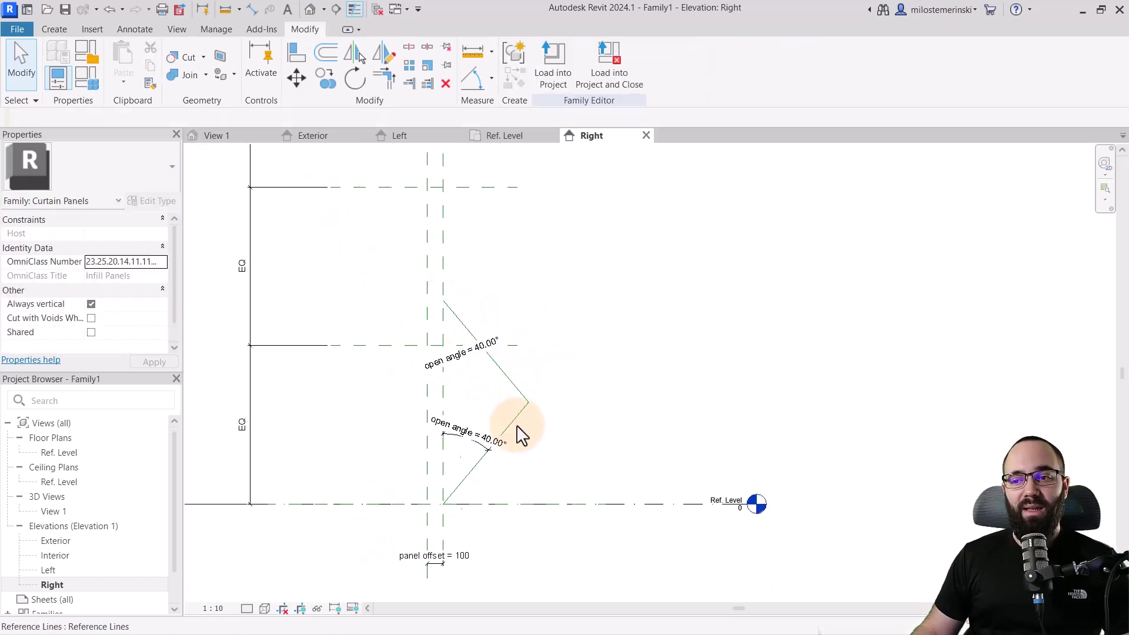
pyautogui.moveTo(542, 475); pyautogui.dragTo(562, 492, button='middle')
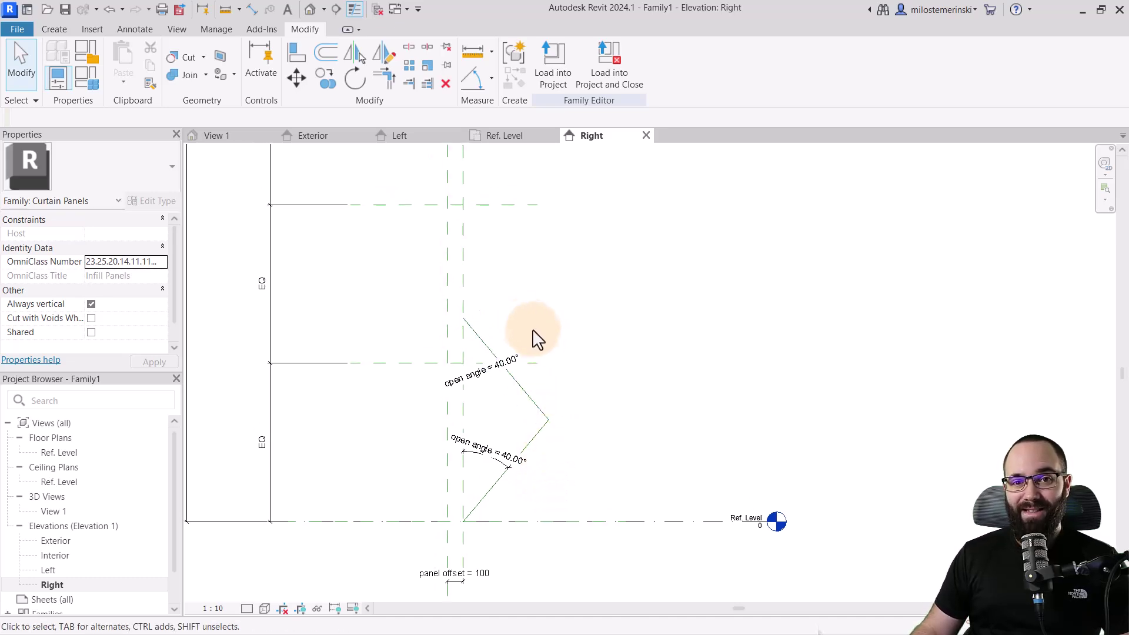
pyautogui.click(82, 79)
pyautogui.moveTo(242, 59); pyautogui.dragTo(207, 134)
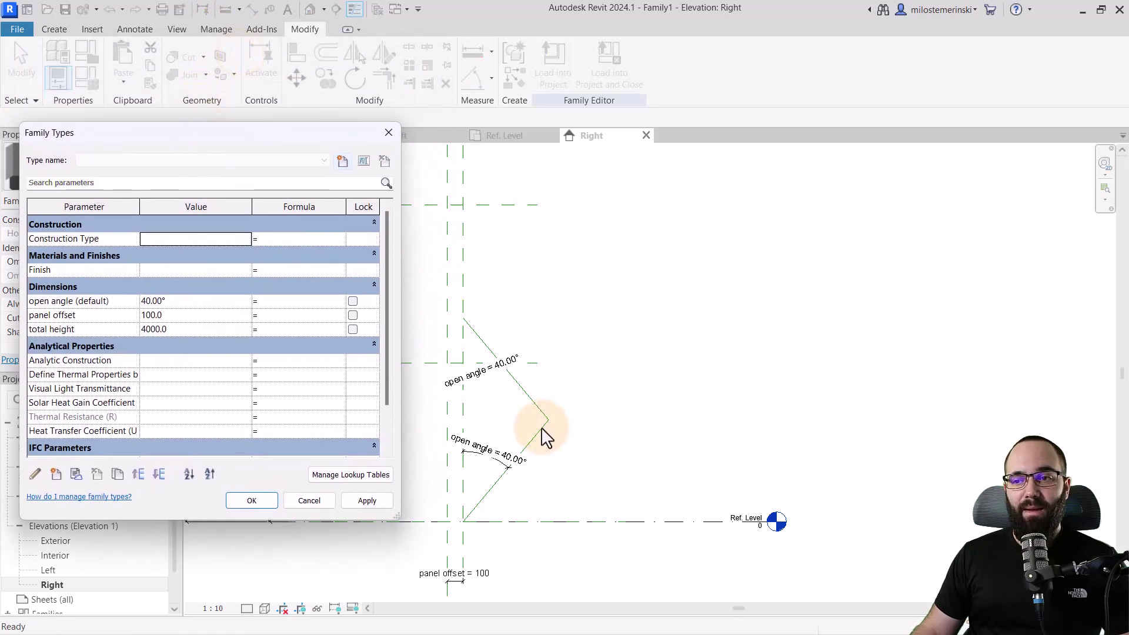
pyautogui.click(311, 502)
pyautogui.scroll(2, 456, 448)
pyautogui.moveTo(345, 439)
pyautogui.mouseDown(button='middle')
pyautogui.moveTo(483, 393)
pyautogui.moveTo(464, 411)
pyautogui.moveTo(493, 410)
pyautogui.mouseUp(button='middle')
pyautogui.scroll(-1, 464, 411)
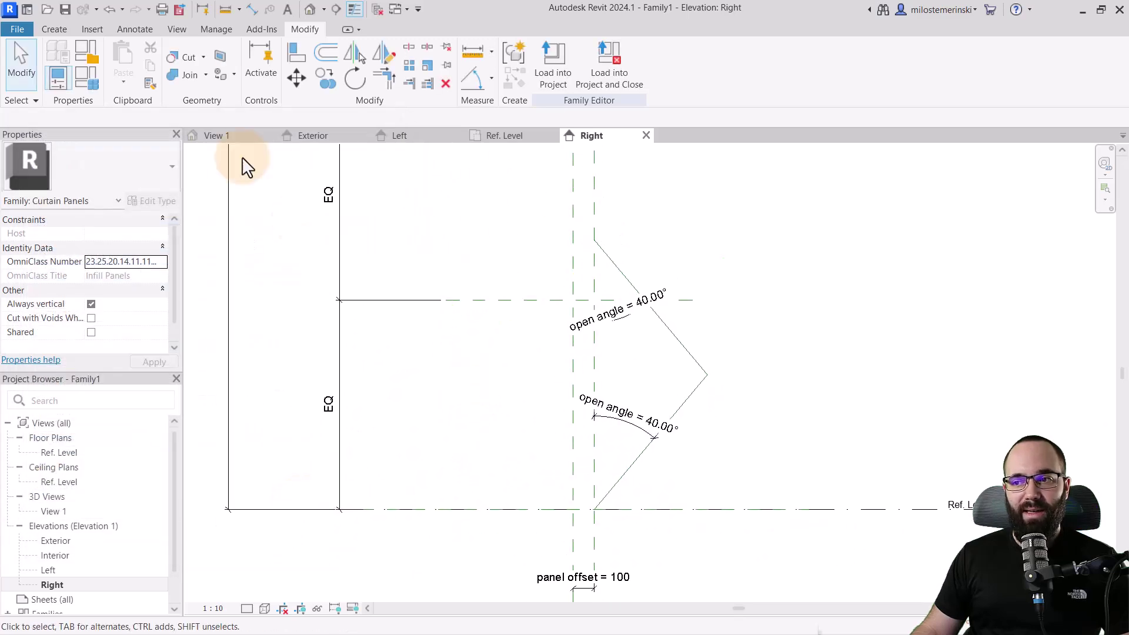
# - Flex the open angle parameter in the family types by applying 30°, 10° and 85°
pyautogui.click(83, 77)
pyautogui.click(240, 292)
pyautogui.write('30')
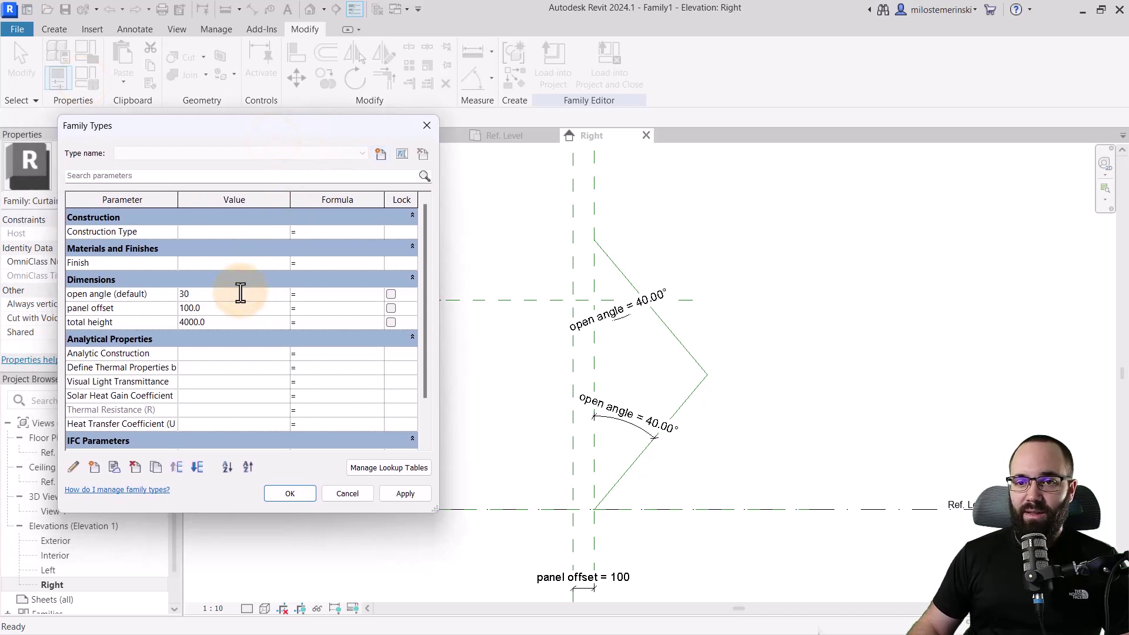
pyautogui.click(407, 493)
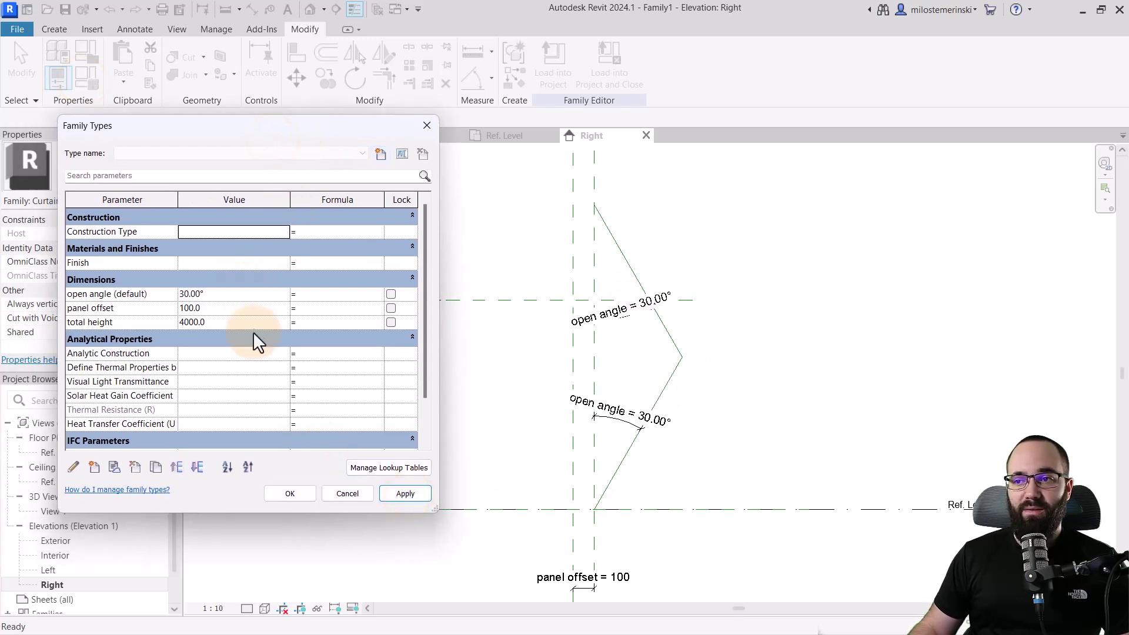
pyautogui.click(244, 296)
pyautogui.write('10')
pyautogui.press('Tab')
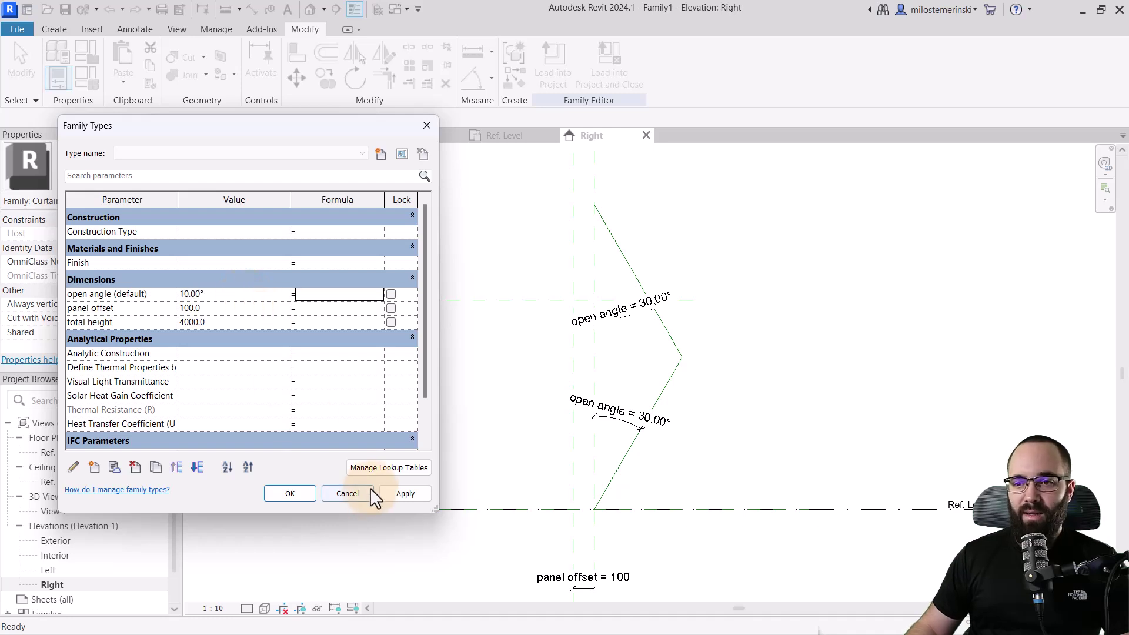
pyautogui.click(398, 494)
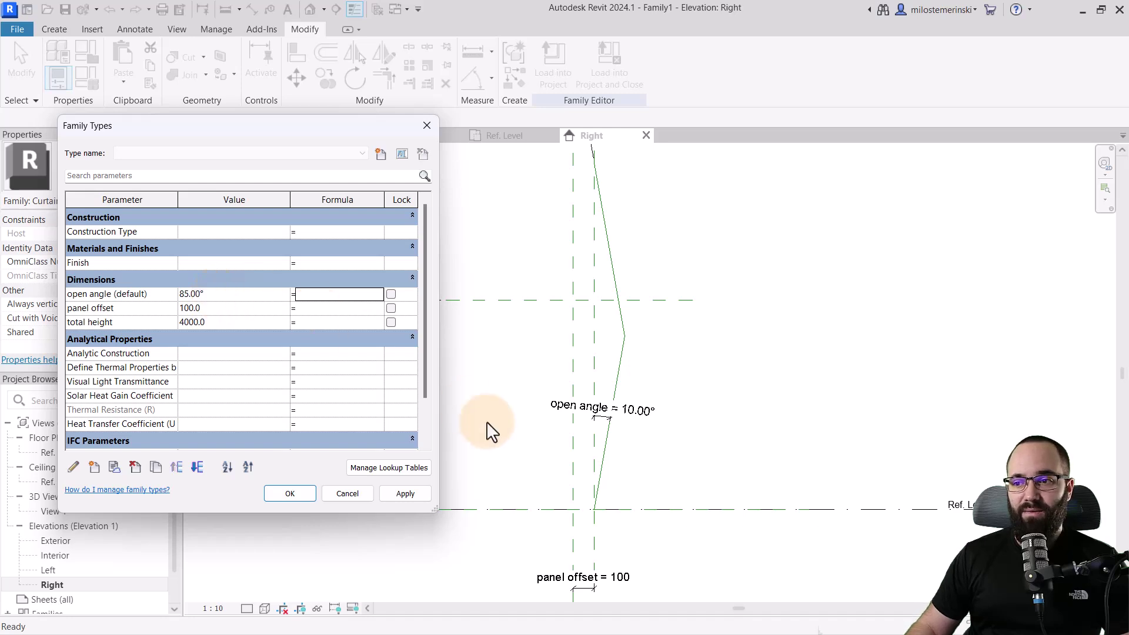
pyautogui.click(418, 488)
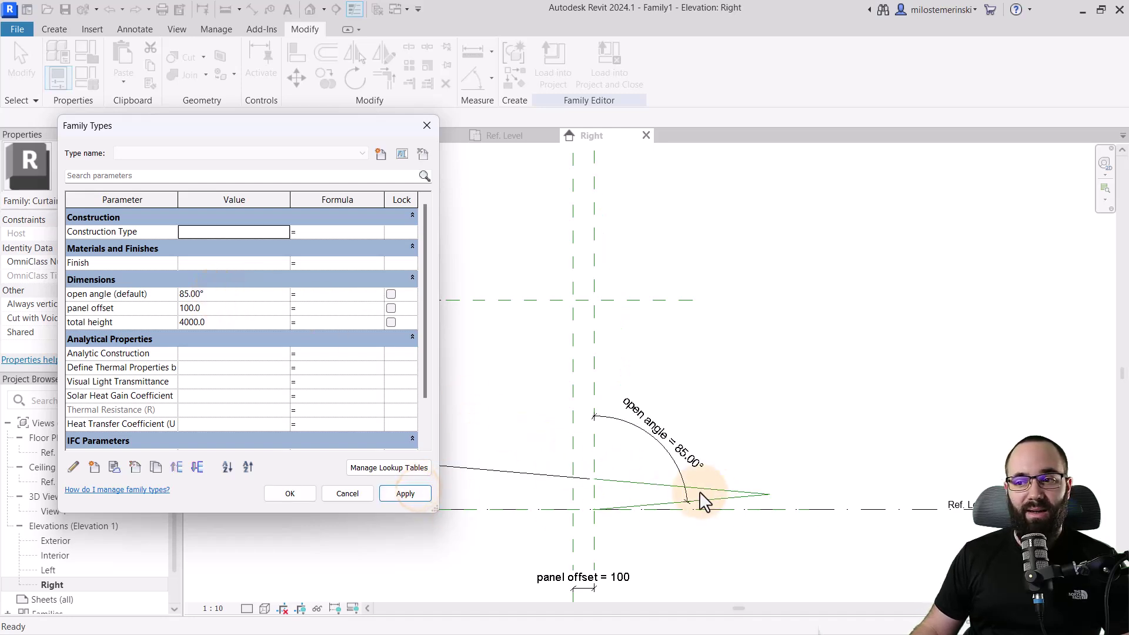
# - Set the open angle parameter to 45°, apply it and accept the family types
pyautogui.write('45')
pyautogui.press('Tab')
pyautogui.click(393, 492)
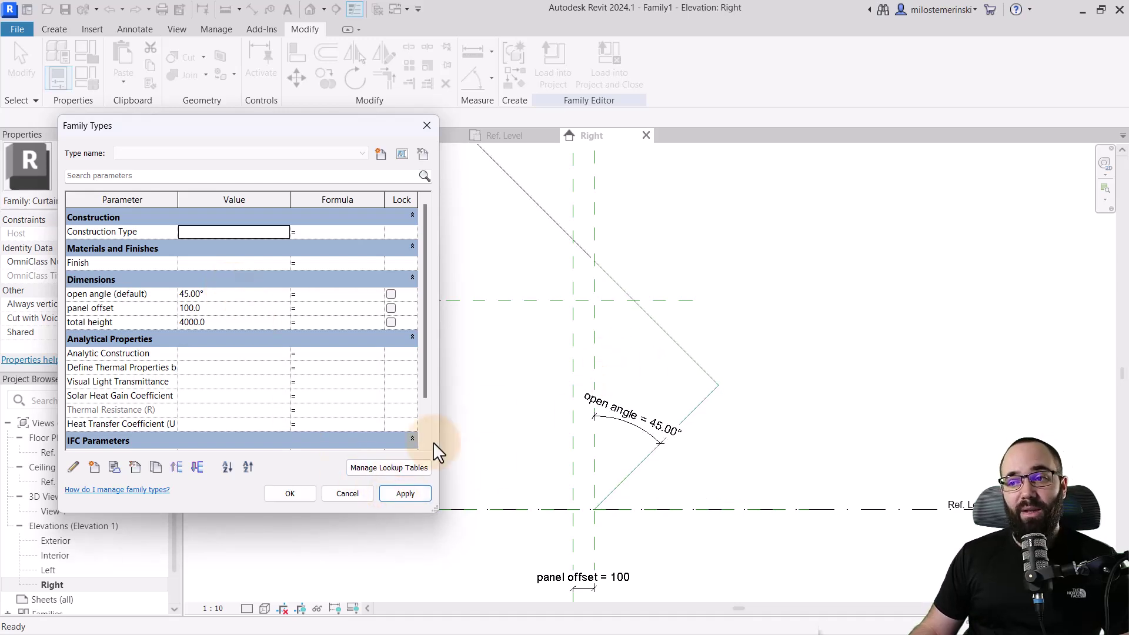
pyautogui.click(290, 493)
pyautogui.scroll(-3, 735, 388)
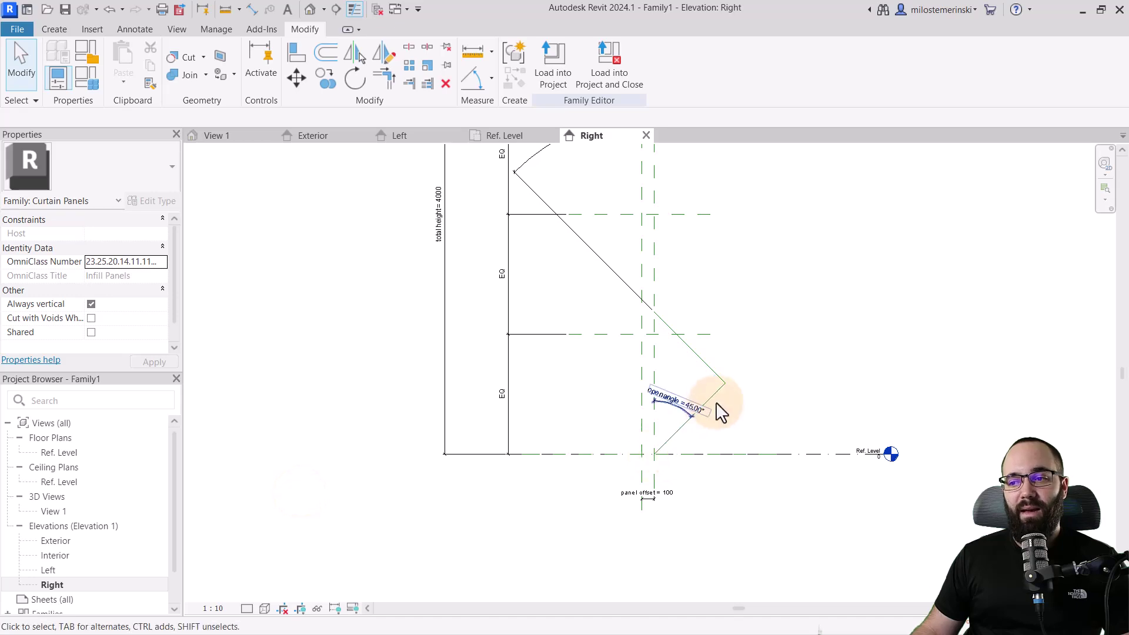
# - Place an aligned dimension along the lower reference line, between its two endpoints
pyautogui.moveTo(733, 390); pyautogui.dragTo(572, 453, button='middle')
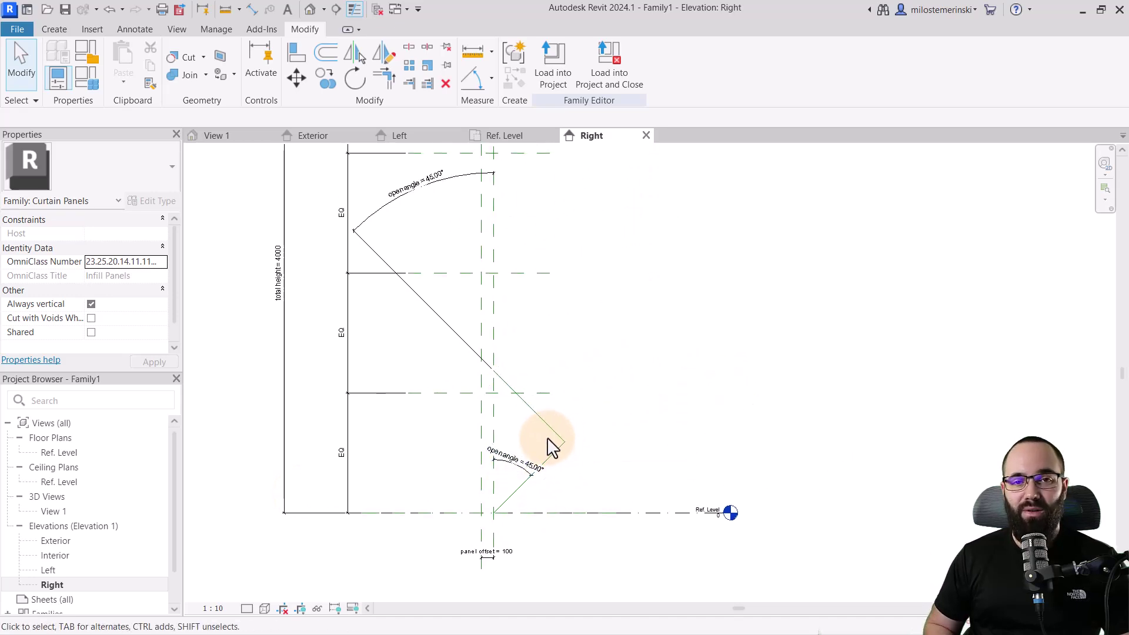
pyautogui.scroll(5, 552, 447)
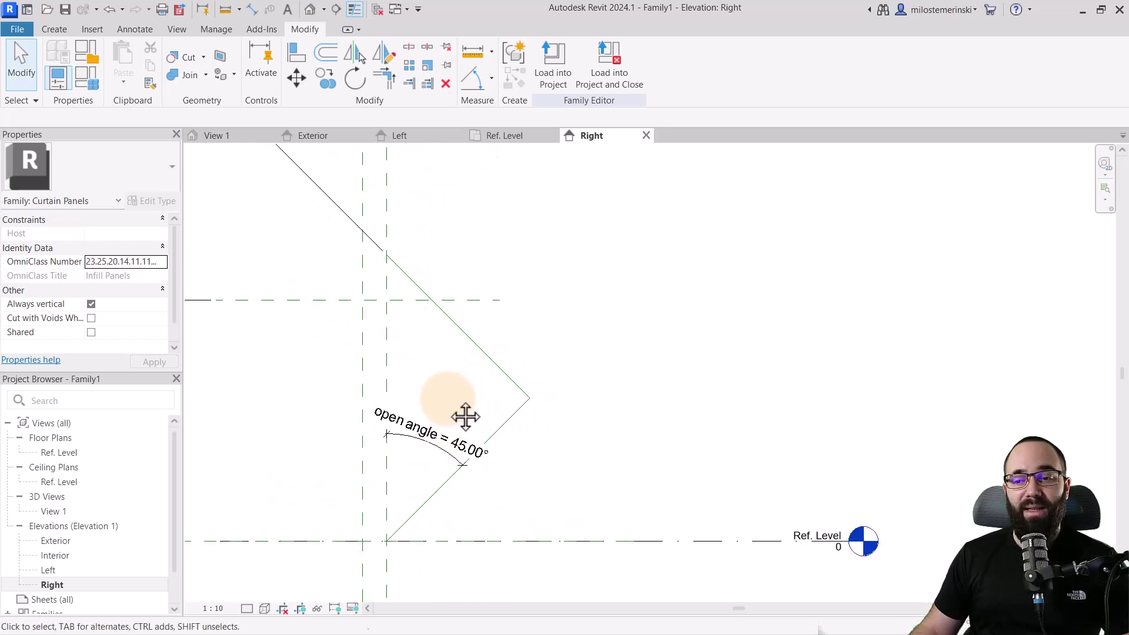
pyautogui.moveTo(464, 416); pyautogui.dragTo(481, 384, button='middle')
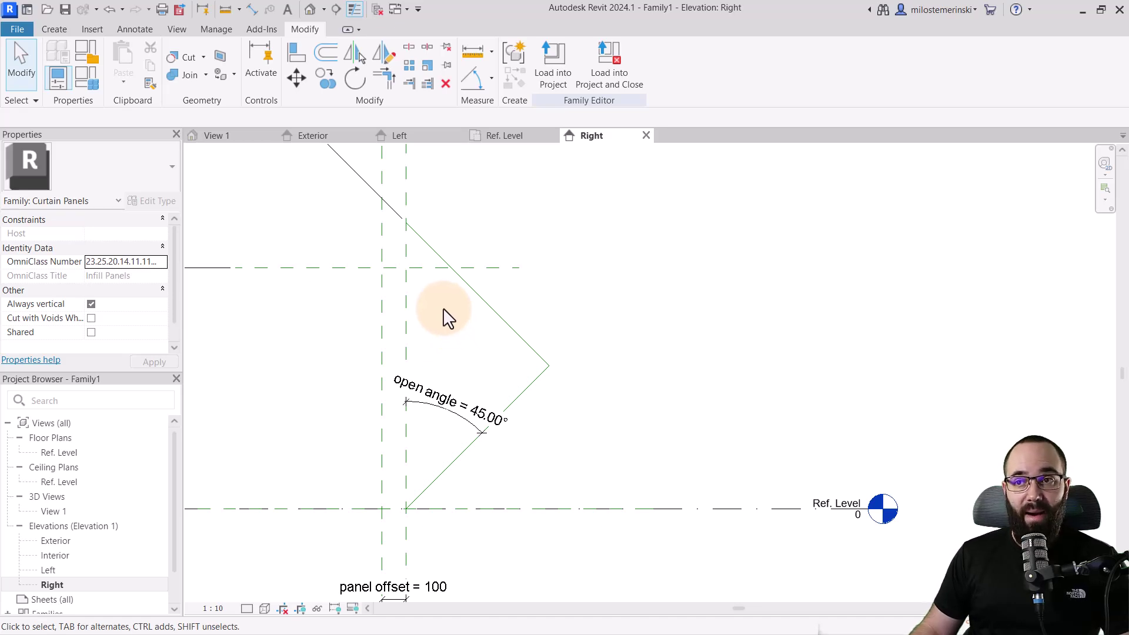
pyautogui.click(254, 10)
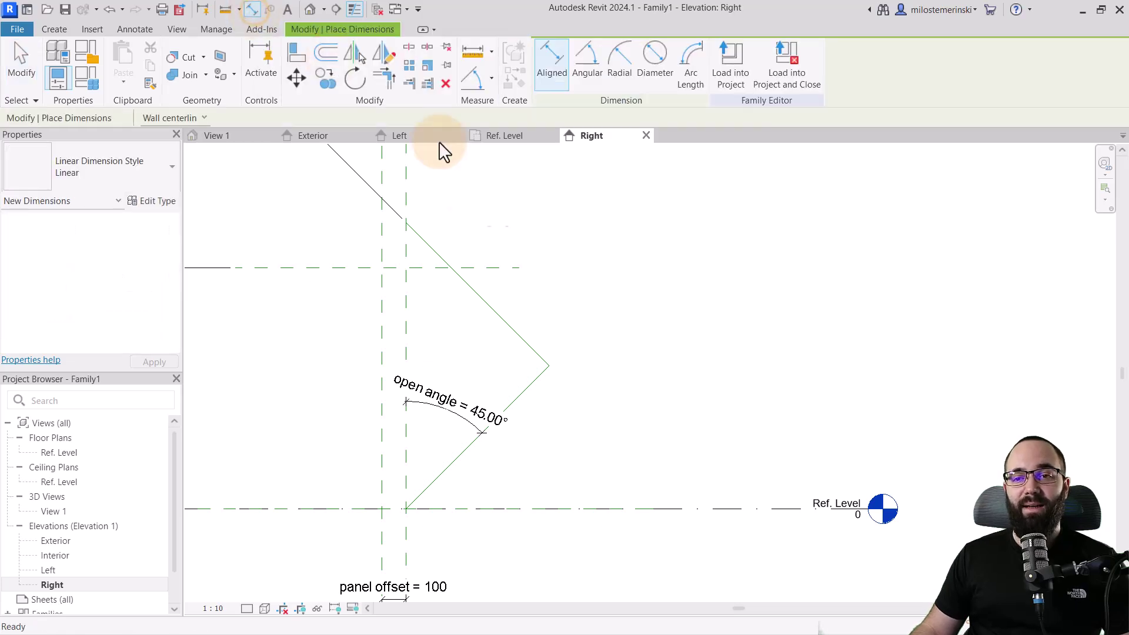
pyautogui.click(406, 507)
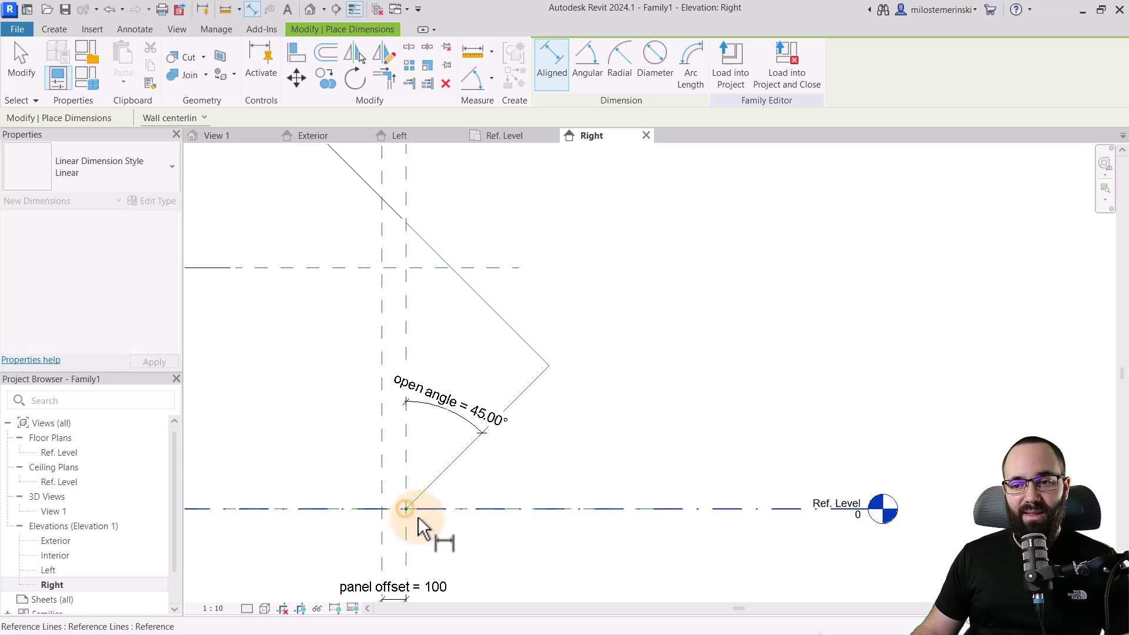
pyautogui.click(549, 367)
pyautogui.click(631, 377)
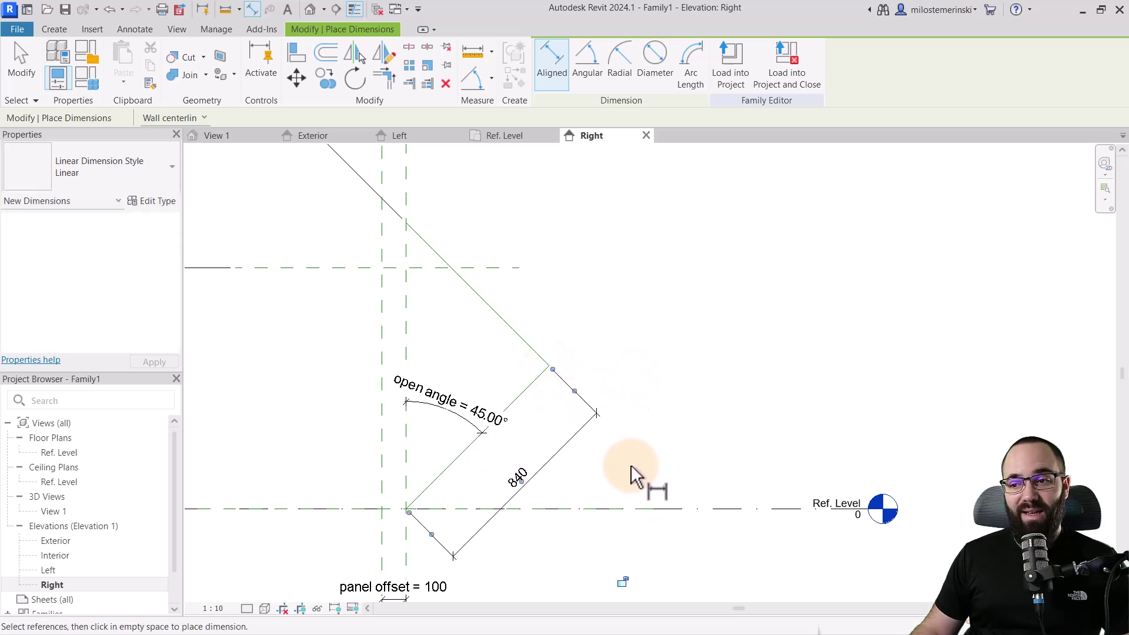
pyautogui.press('Escape')
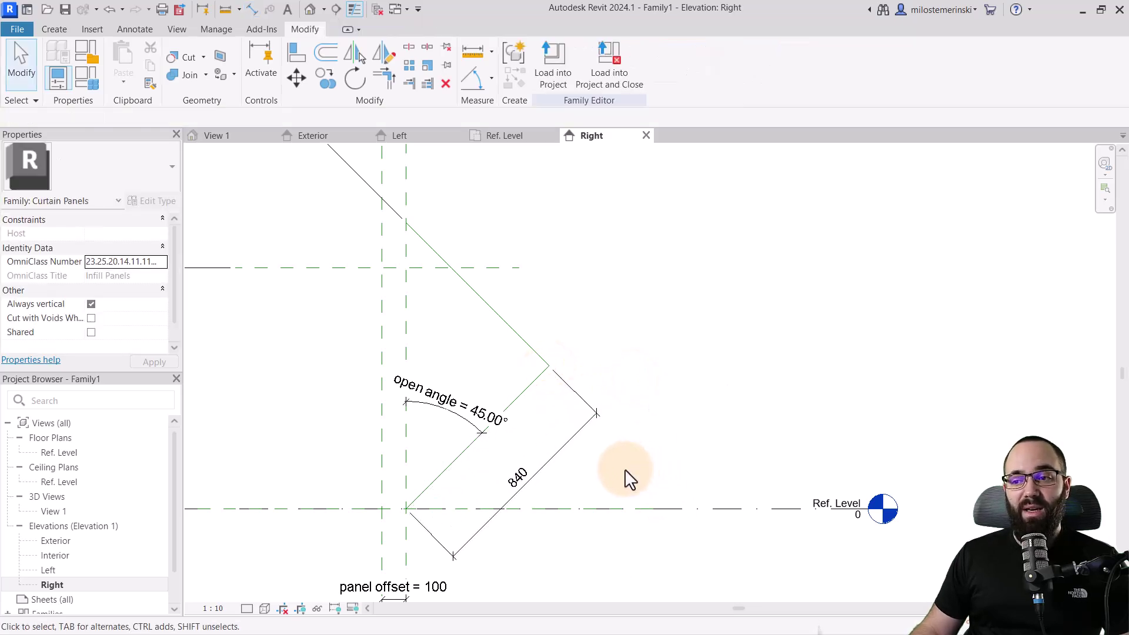
# - Label the lower reference line's length dimension with a new instance family parameter named panel length
pyautogui.click(553, 457)
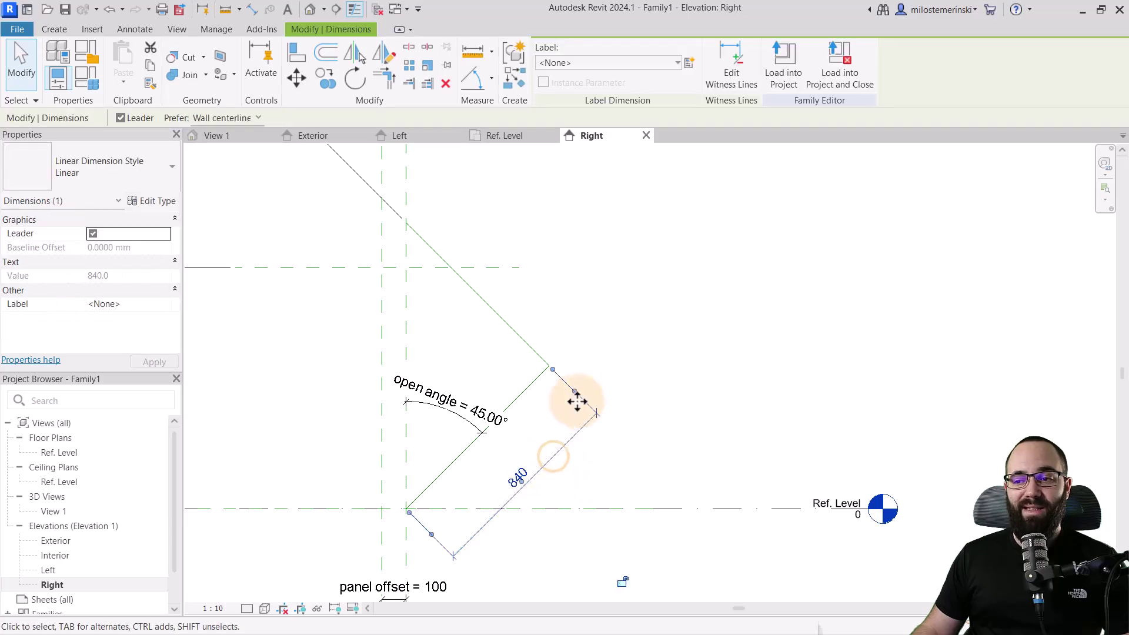
pyautogui.click(687, 65)
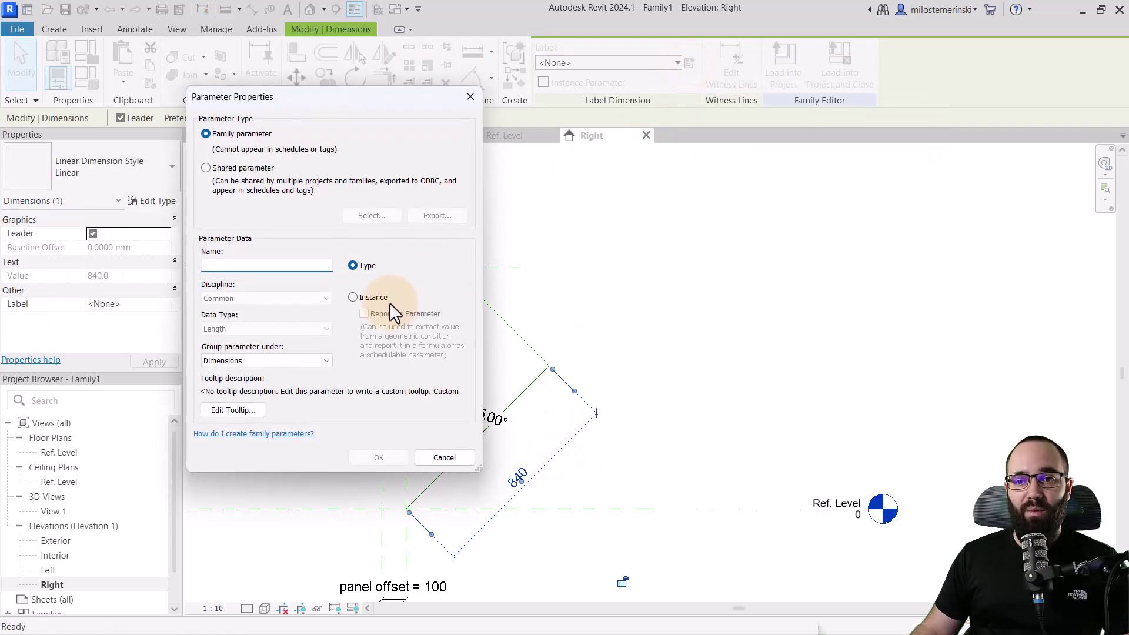
pyautogui.click(373, 298)
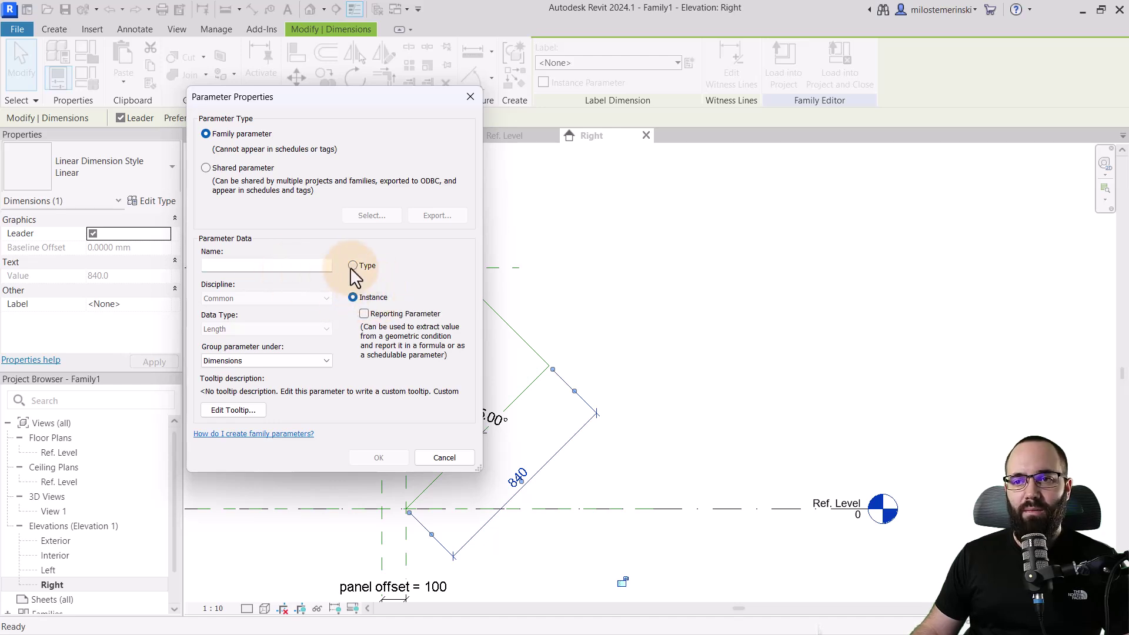
pyautogui.click(351, 266)
pyautogui.click(287, 267)
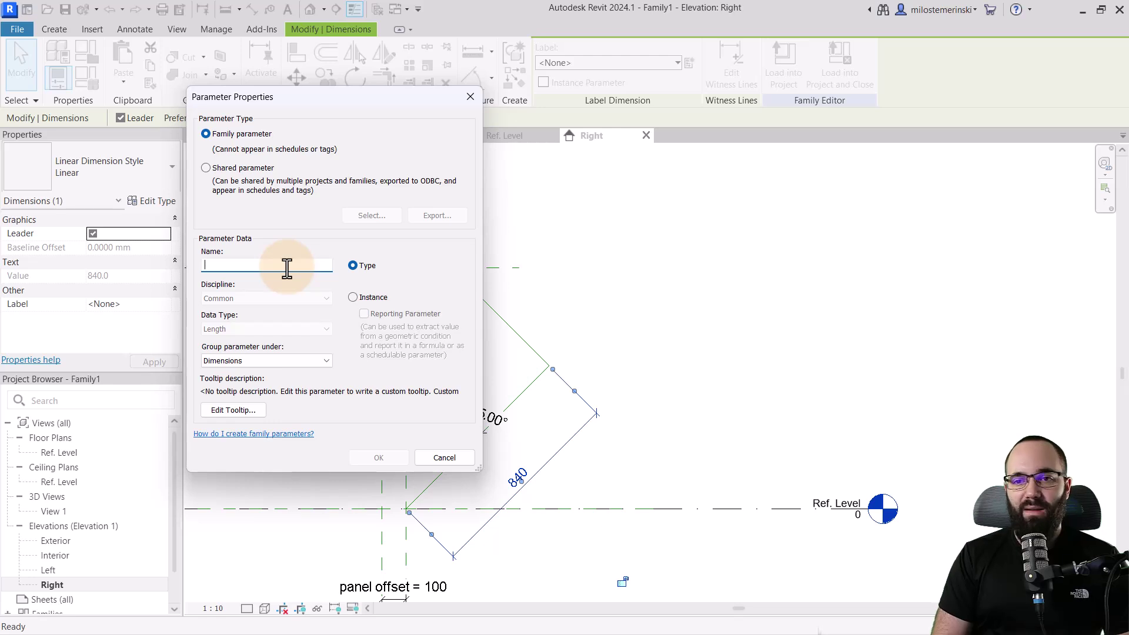
pyautogui.write('panel length')
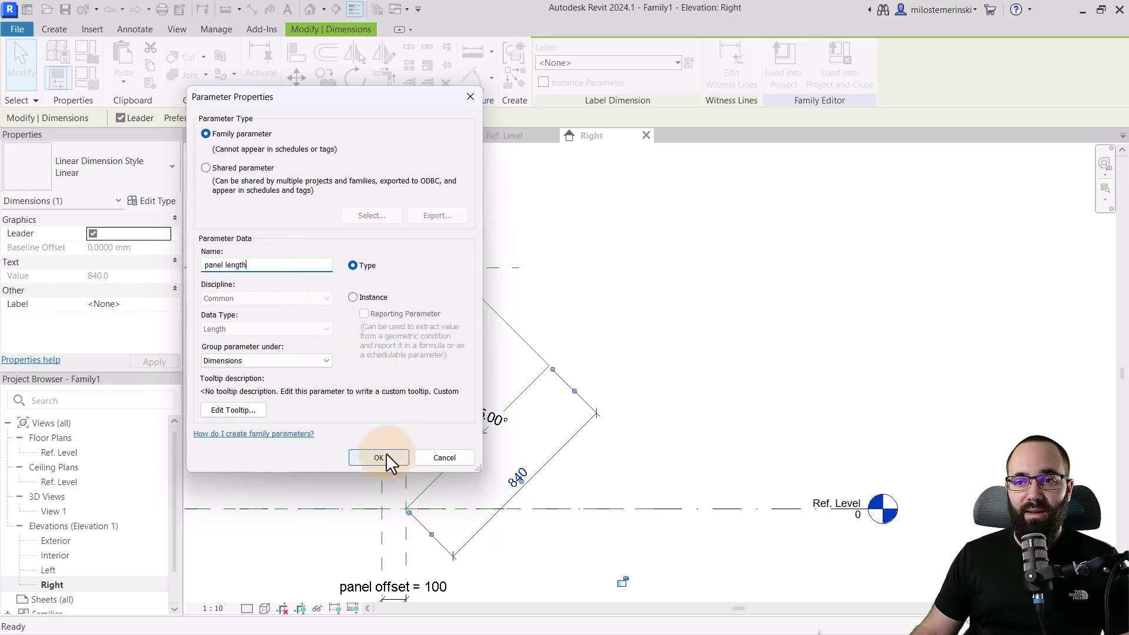
pyautogui.click(352, 297)
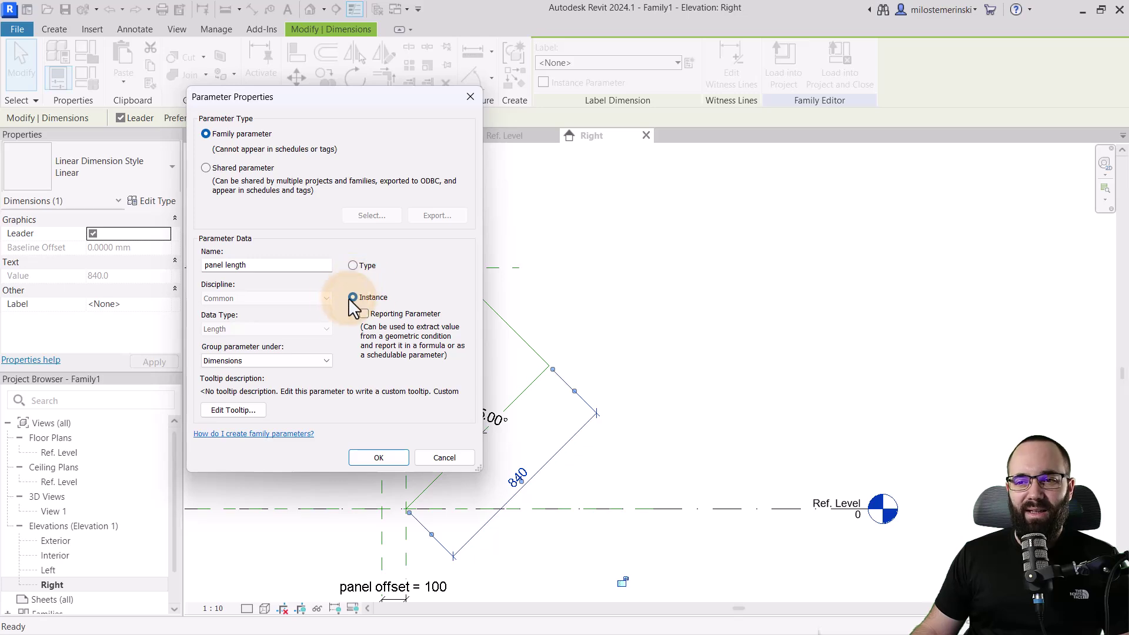
pyautogui.click(396, 463)
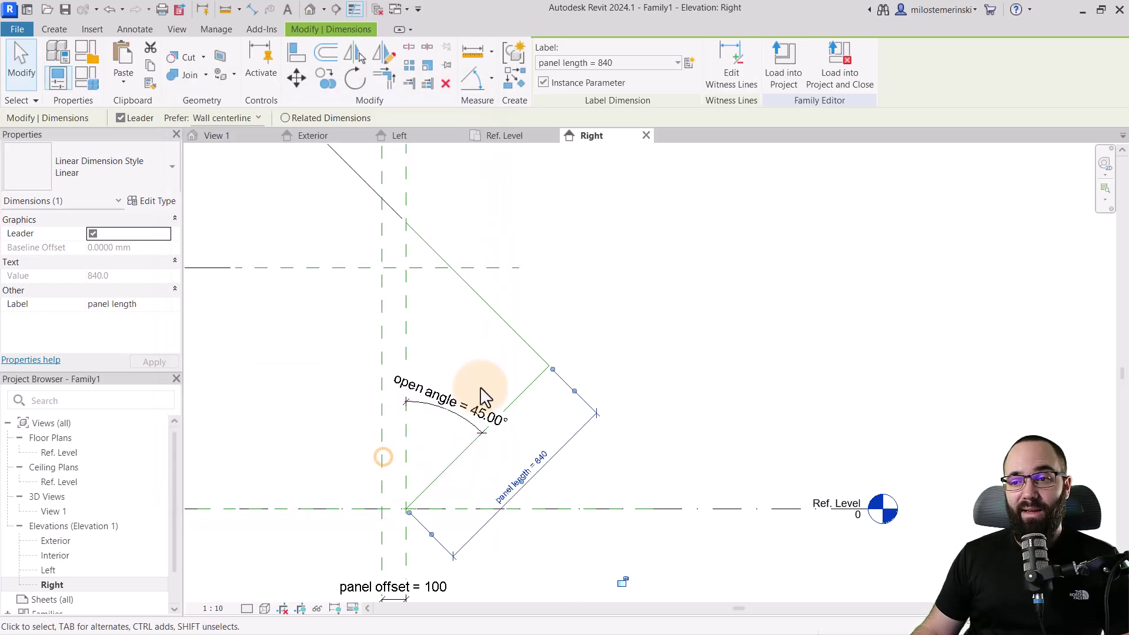
pyautogui.press('Escape')
# - Move the upper open angle dimension down close to the folding lines, inside the angle beneath the upper reference line
pyautogui.scroll(-2, 529, 416)
pyautogui.moveTo(471, 391); pyautogui.dragTo(411, 494, button='middle')
pyautogui.scroll(-3, 404, 439)
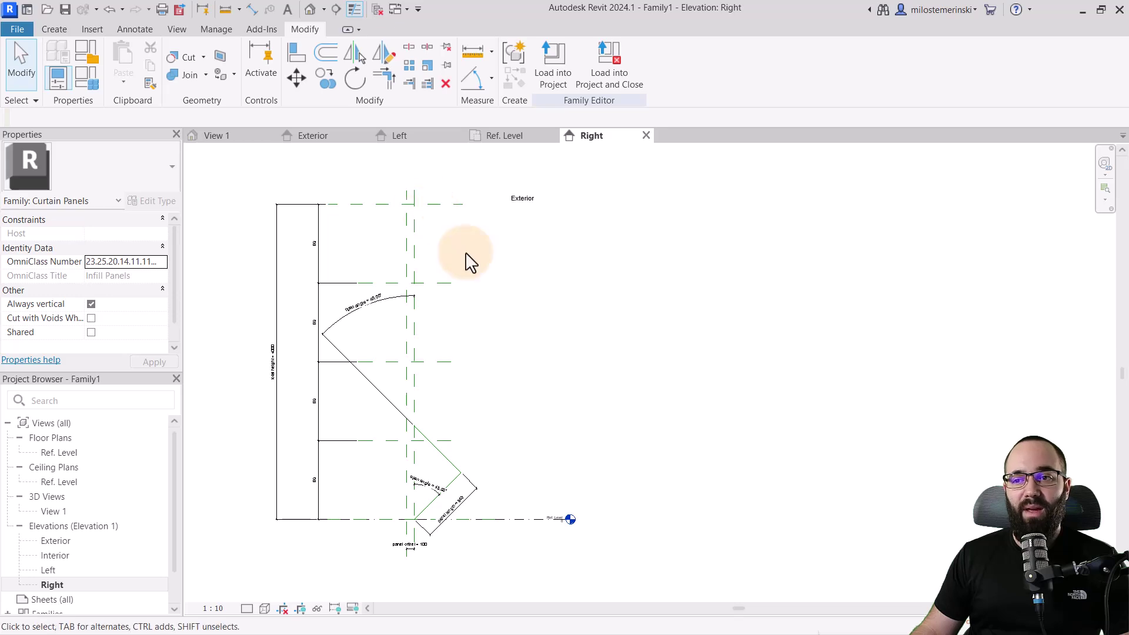
pyautogui.moveTo(383, 308); pyautogui.dragTo(442, 457)
pyautogui.click(499, 415)
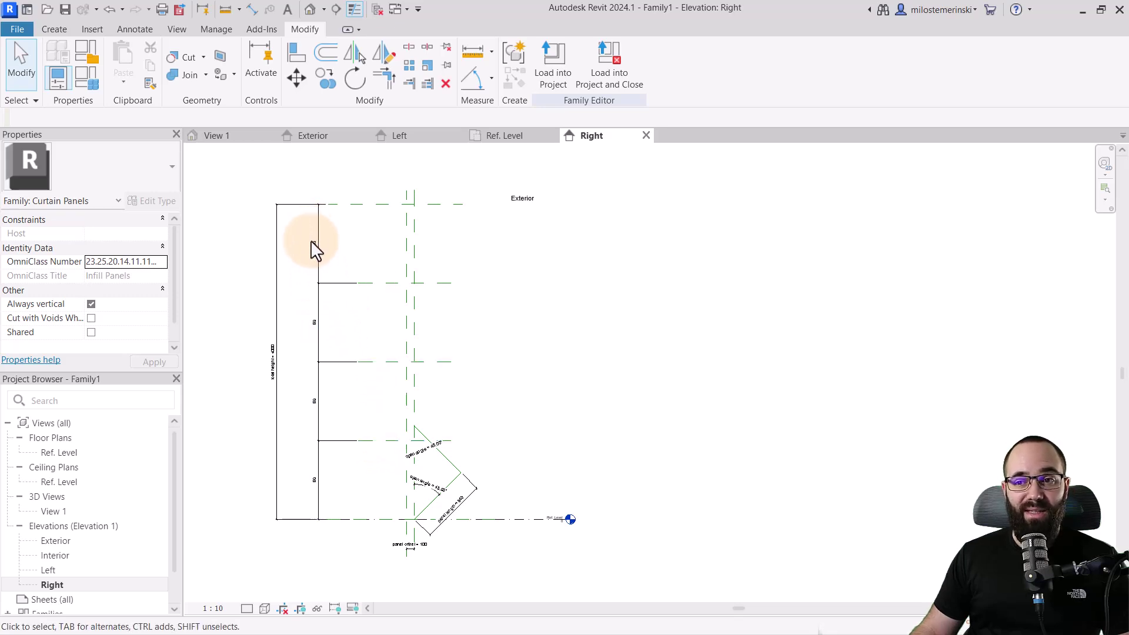
# - Give the panel length parameter the formula total height / 4 in the family types, apply it and accept
pyautogui.scroll(2, 294, 365)
pyautogui.scroll(1, 280, 344)
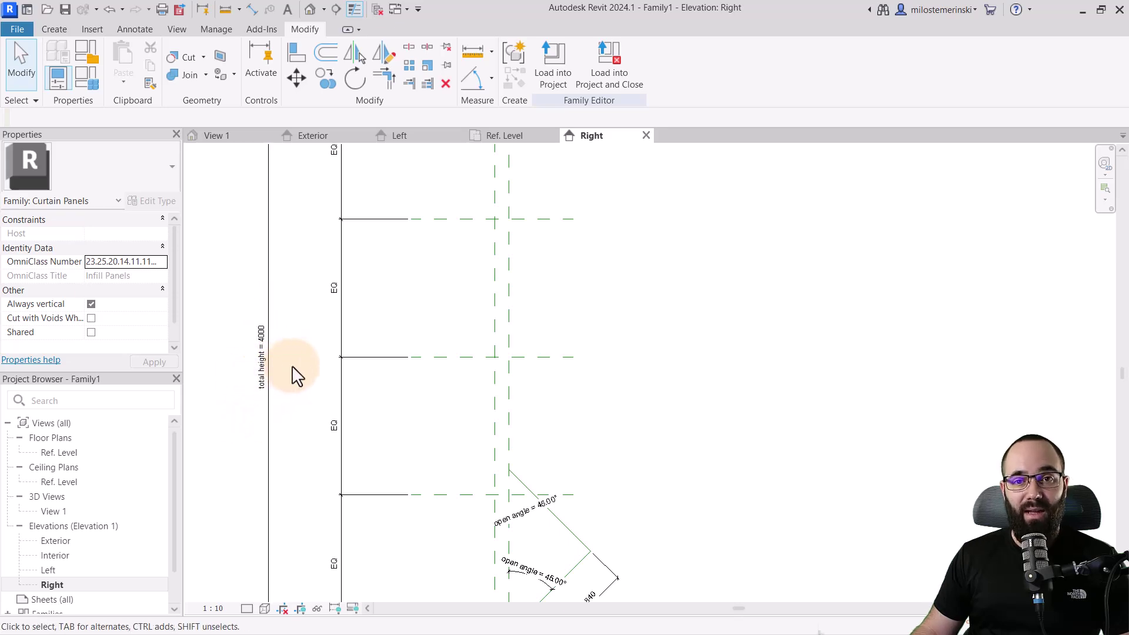
pyautogui.scroll(-1, 359, 379)
pyautogui.moveTo(368, 391)
pyautogui.mouseDown(button='middle')
pyautogui.moveTo(378, 403)
pyautogui.moveTo(318, 353)
pyautogui.moveTo(373, 380)
pyautogui.mouseUp(button='middle')
pyautogui.scroll(2, 403, 282)
pyautogui.moveTo(435, 291)
pyautogui.mouseDown(button='middle')
pyautogui.moveTo(444, 304)
pyautogui.moveTo(447, 279)
pyautogui.mouseUp(button='middle')
pyautogui.click(92, 86)
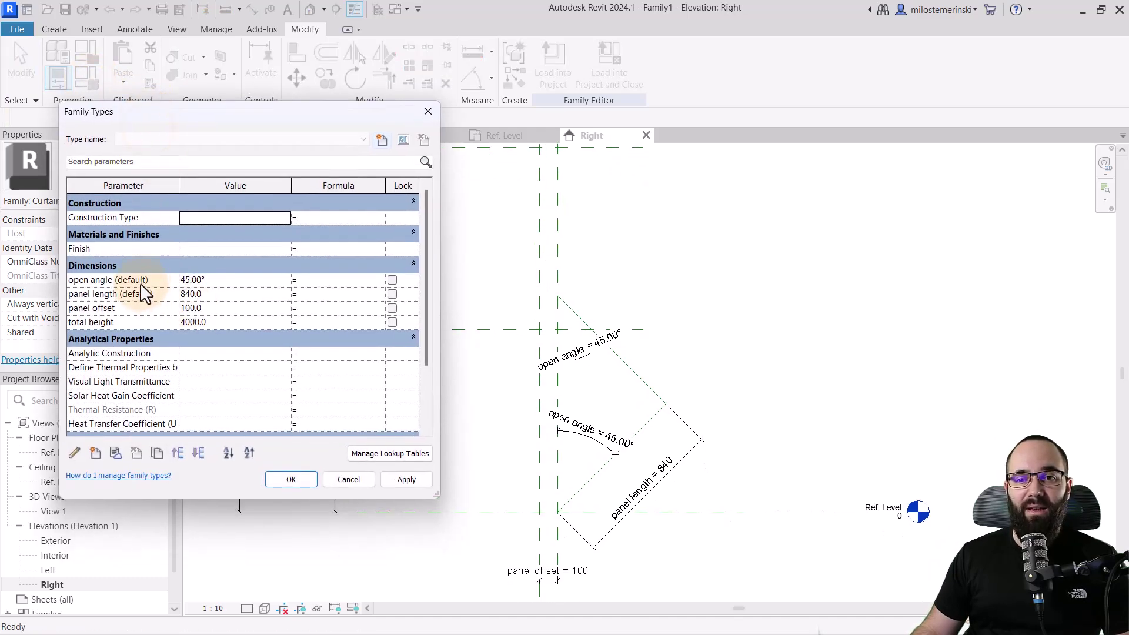
pyautogui.click(116, 323)
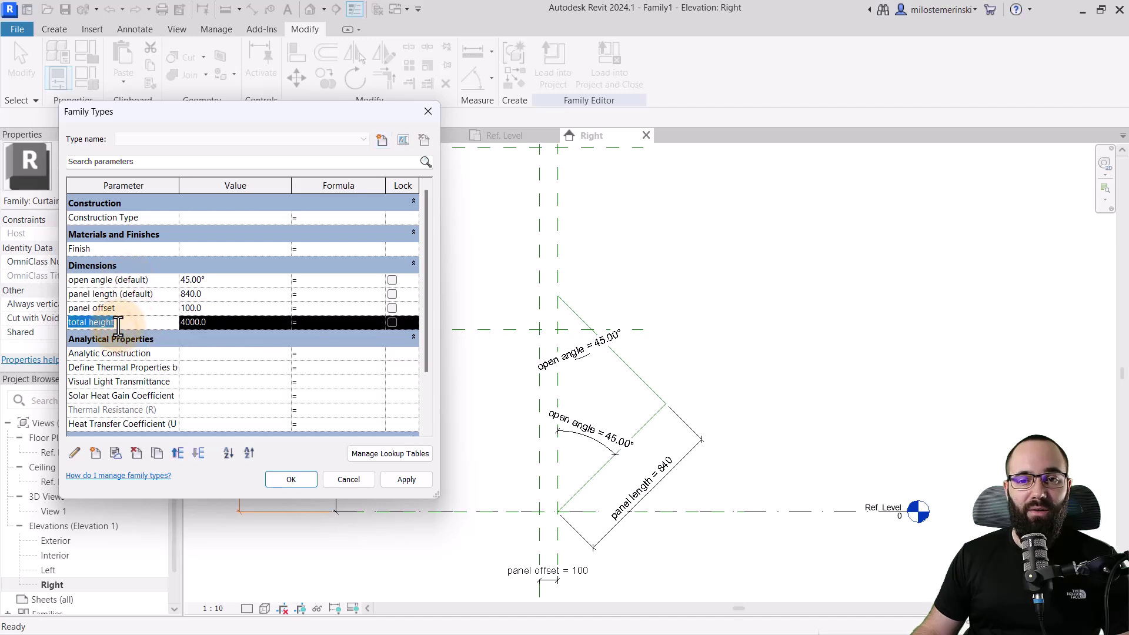
pyautogui.click(324, 281)
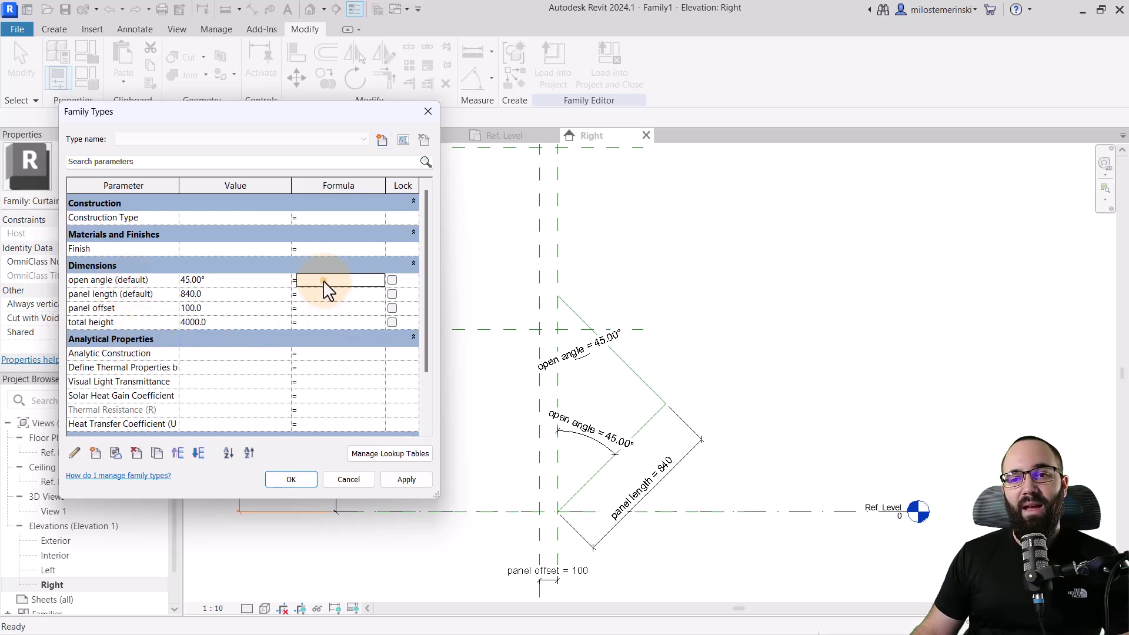
pyautogui.click(306, 294)
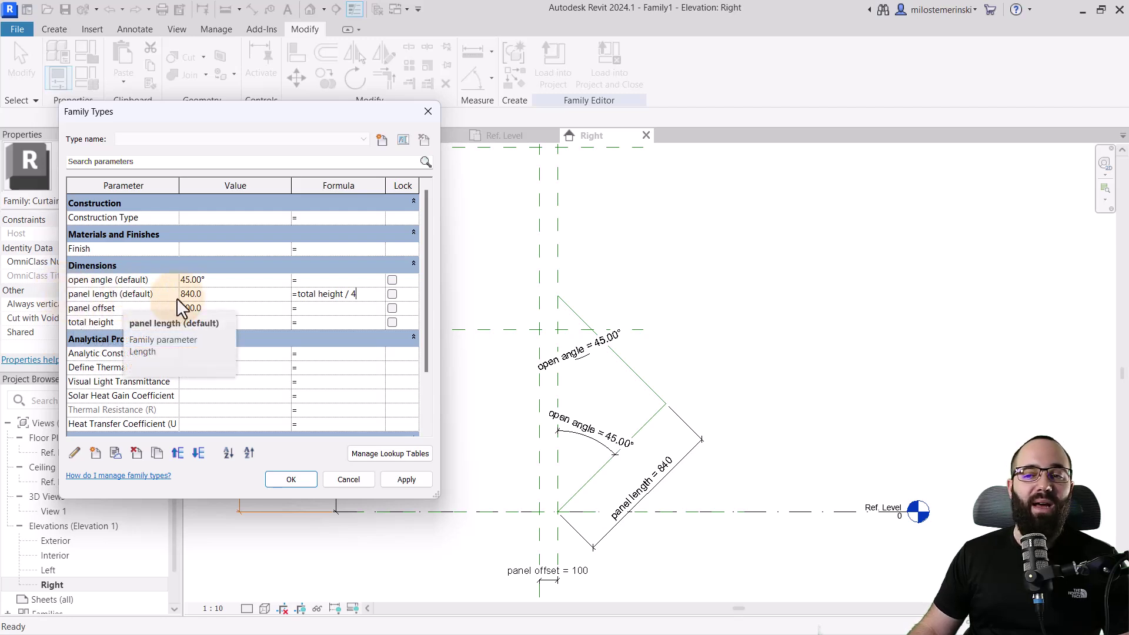
pyautogui.click(401, 480)
pyautogui.click(288, 480)
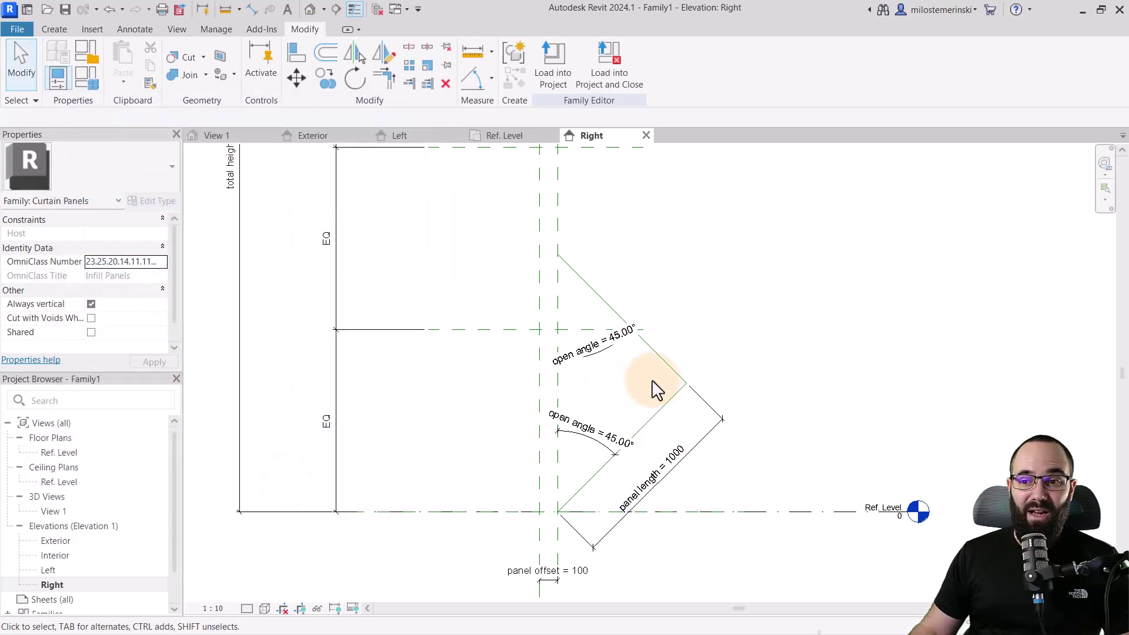
# - Examine the equal height divisions and the two folding reference lines with their angle and length constraints
pyautogui.scroll(-3, 527, 443)
pyautogui.moveTo(433, 380); pyautogui.dragTo(369, 209, button='middle')
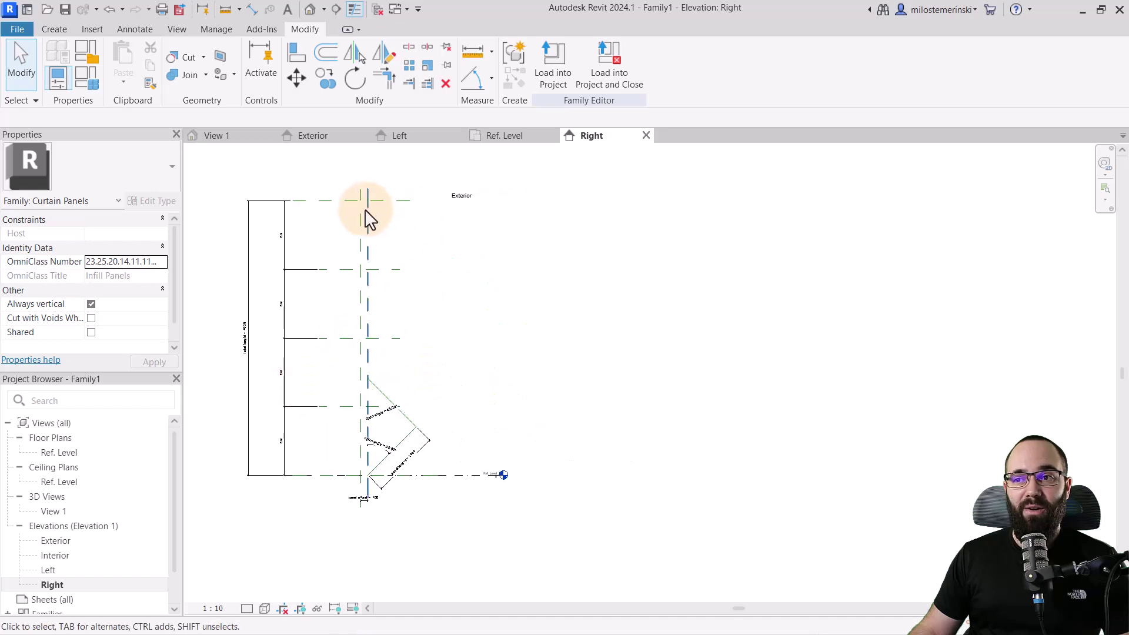
pyautogui.scroll(1, 330, 325)
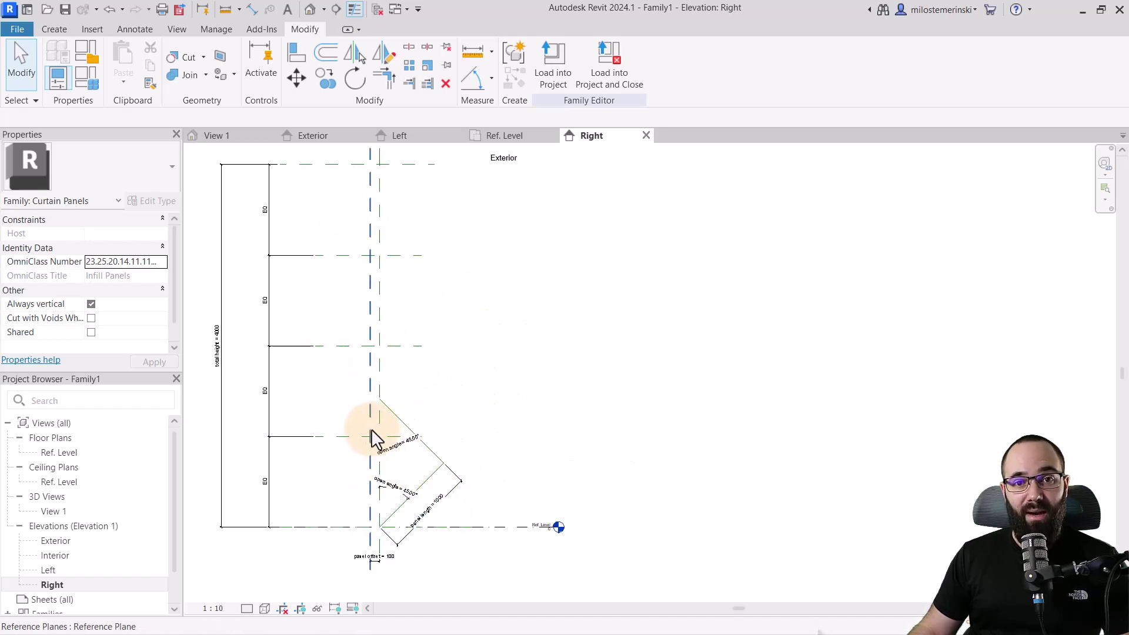
pyautogui.moveTo(327, 509); pyautogui.dragTo(344, 510, button='middle')
pyautogui.moveTo(327, 427); pyautogui.dragTo(390, 403, button='middle')
pyautogui.scroll(1, 415, 411)
pyautogui.scroll(1, 363, 390)
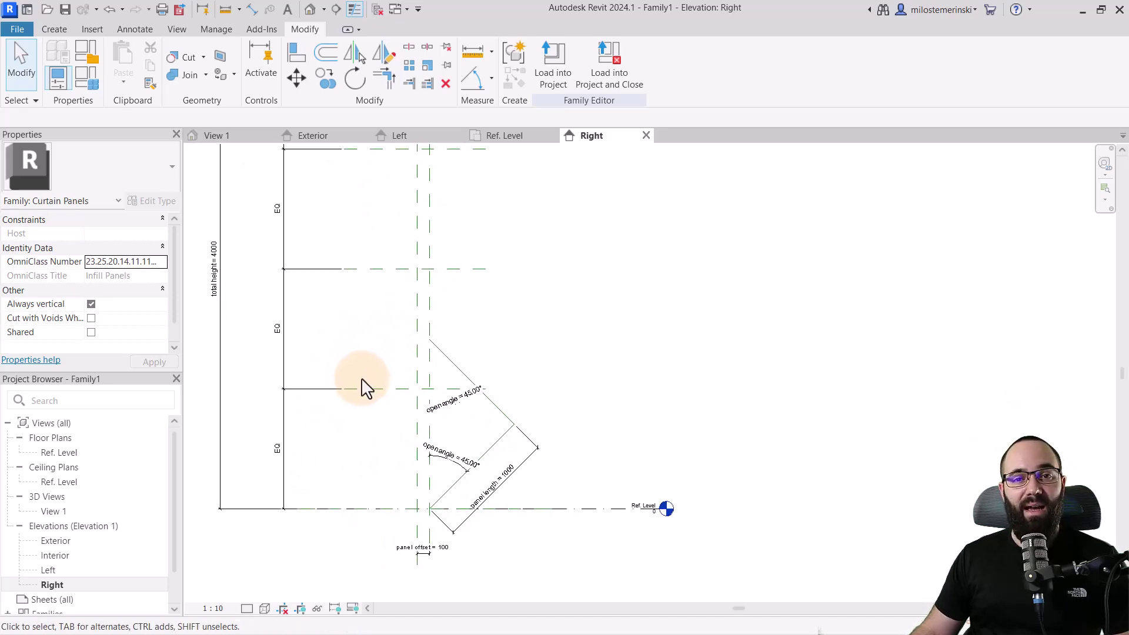
pyautogui.scroll(2, 462, 432)
pyautogui.click(516, 449)
pyautogui.click(506, 462)
pyautogui.click(460, 368)
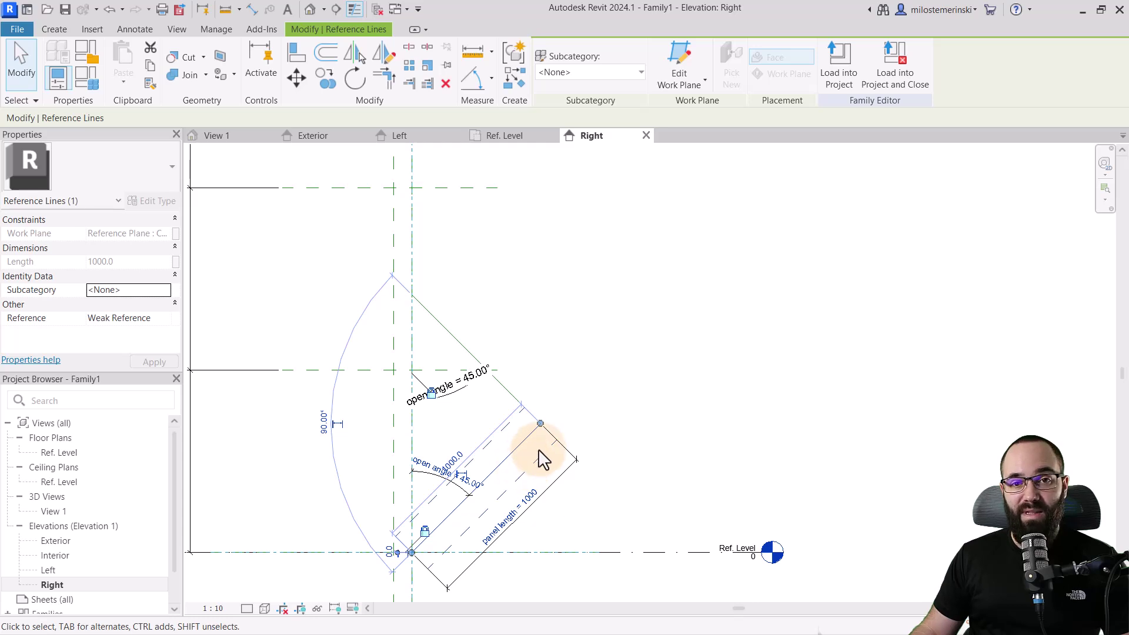
pyautogui.click(566, 379)
# - Start an extrusion and set its work plane by picking the plane of the lower reference line
pyautogui.click(61, 28)
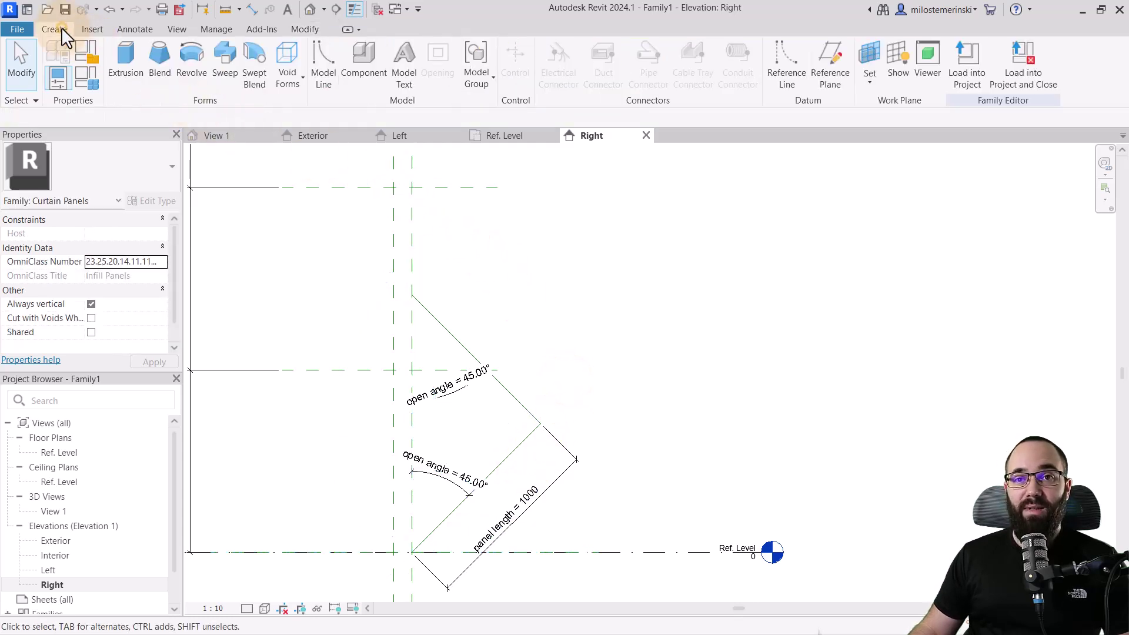
pyautogui.click(122, 70)
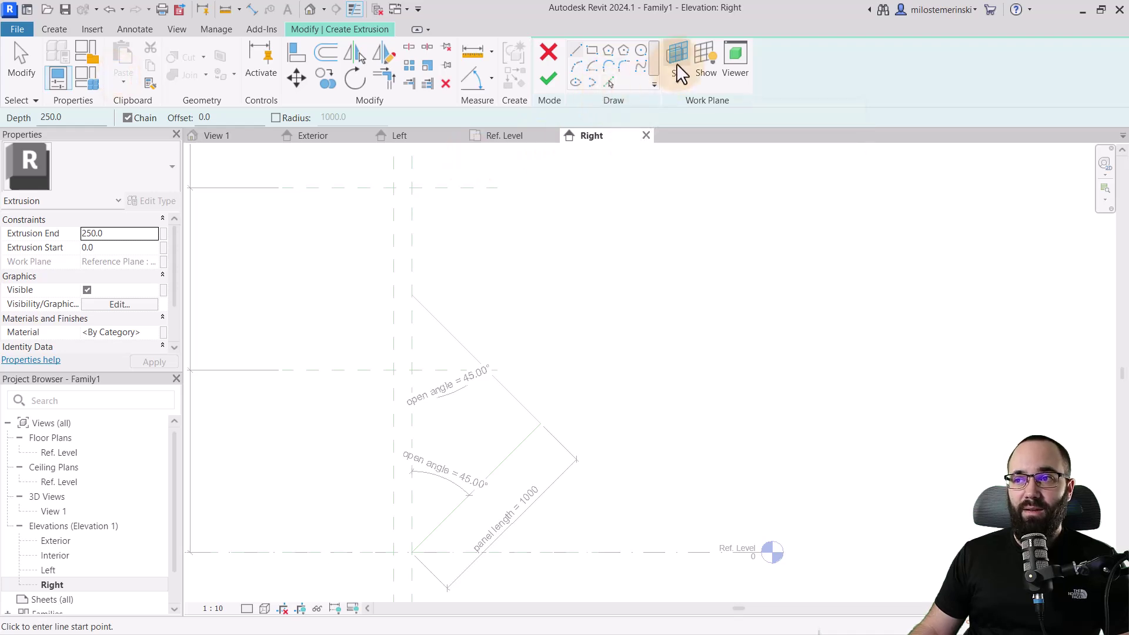
pyautogui.click(677, 81)
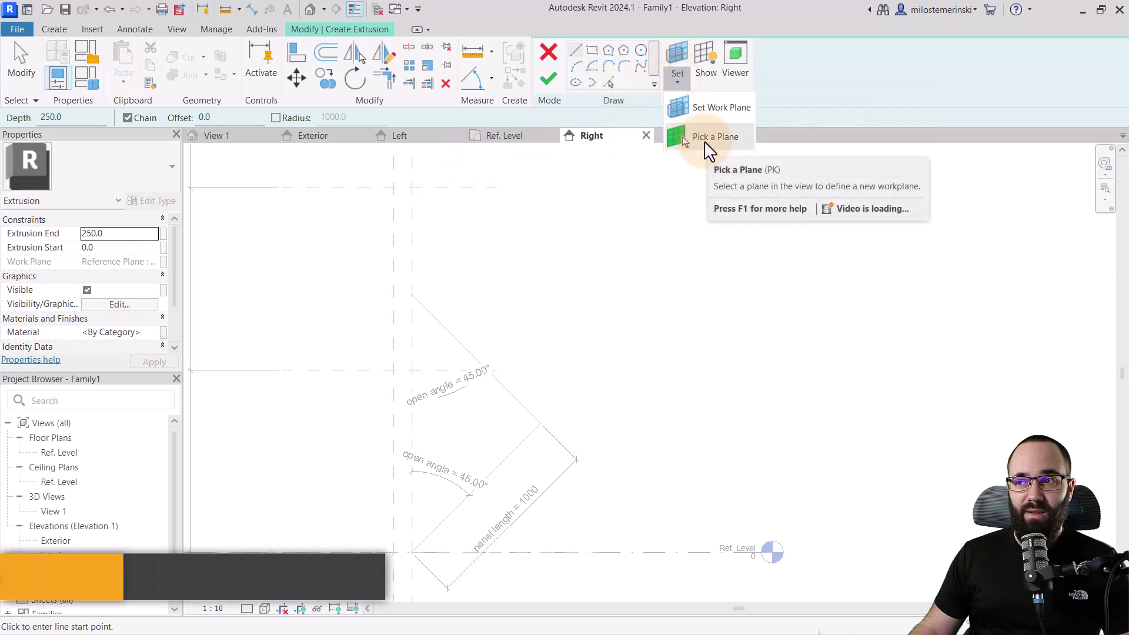
pyautogui.click(705, 142)
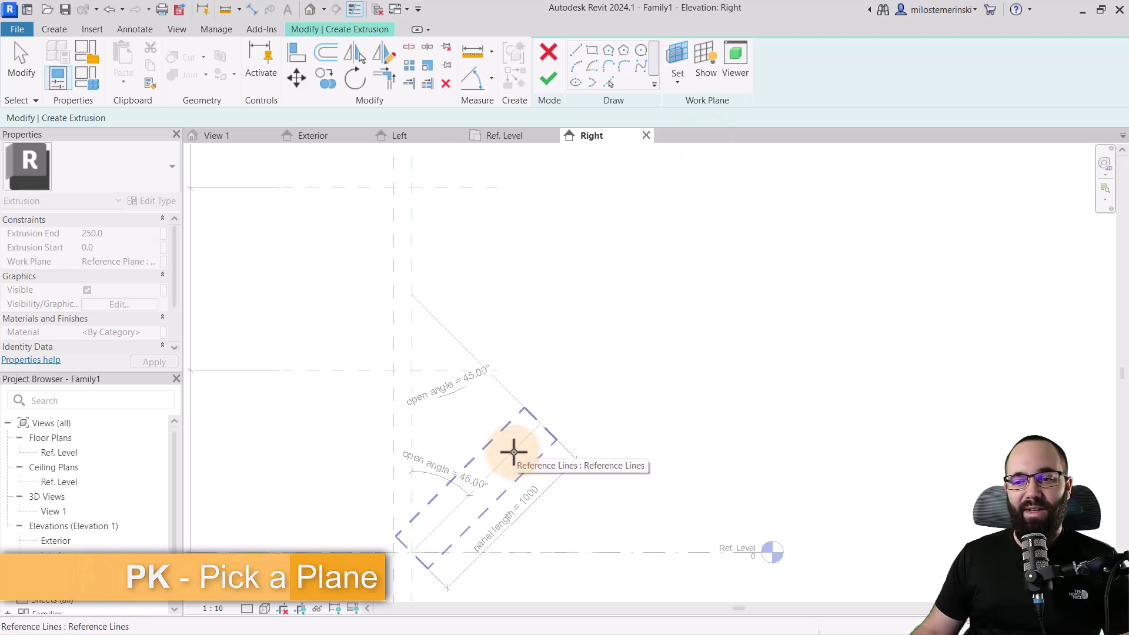
pyautogui.click(513, 452)
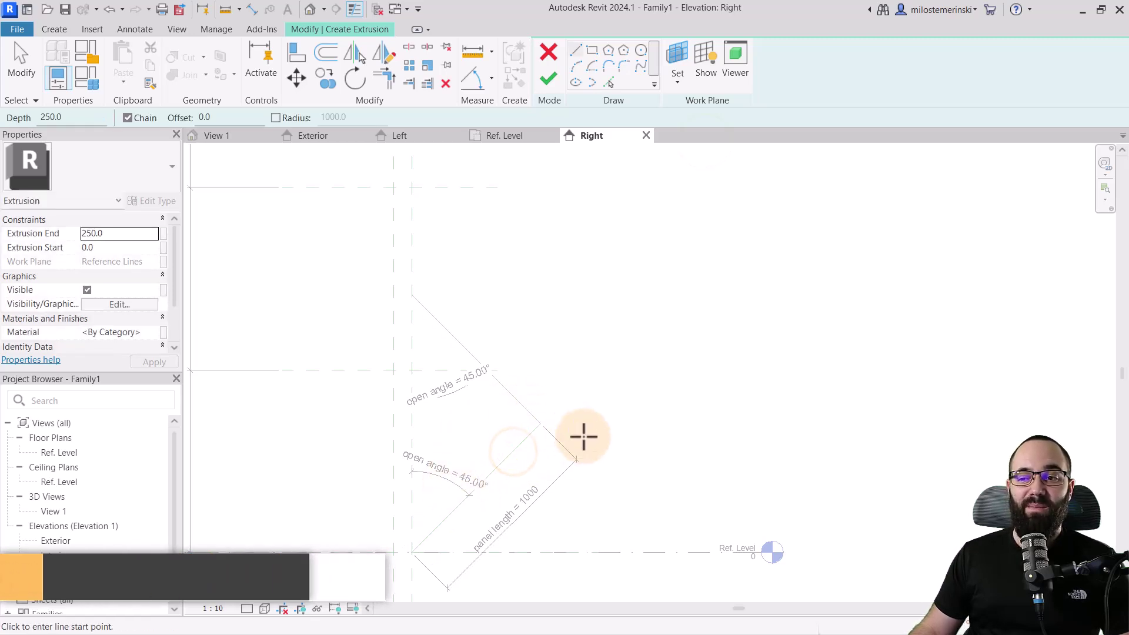
# - Pick the lower reference line as a locked sketch line, and add a parallel line offset 30 on the side facing the panel length dimension
pyautogui.click(608, 83)
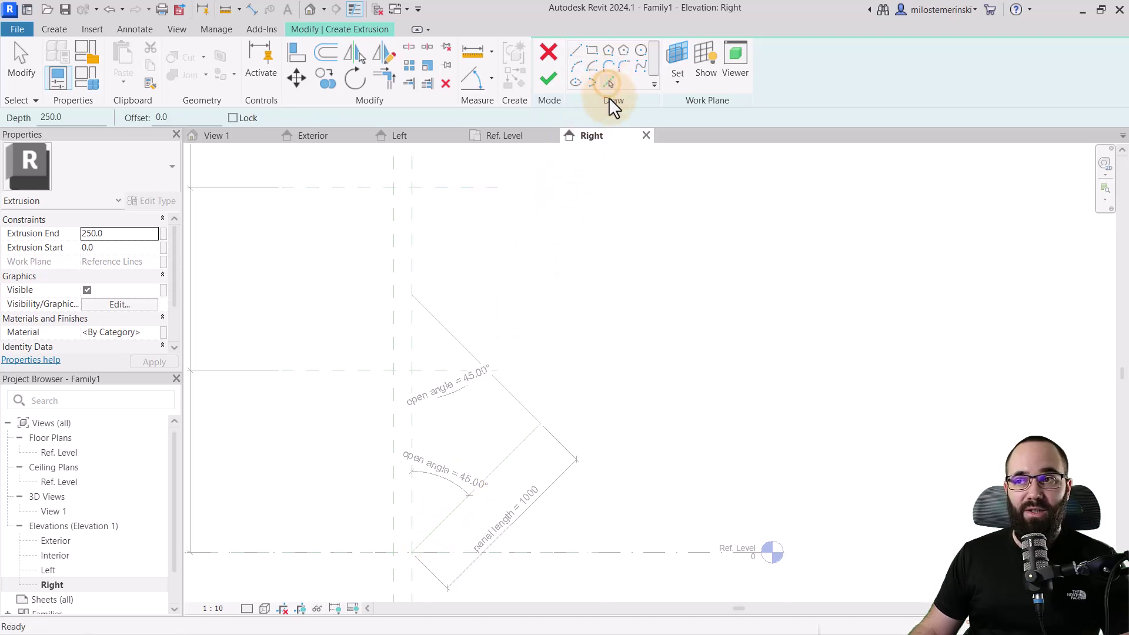
pyautogui.click(521, 459)
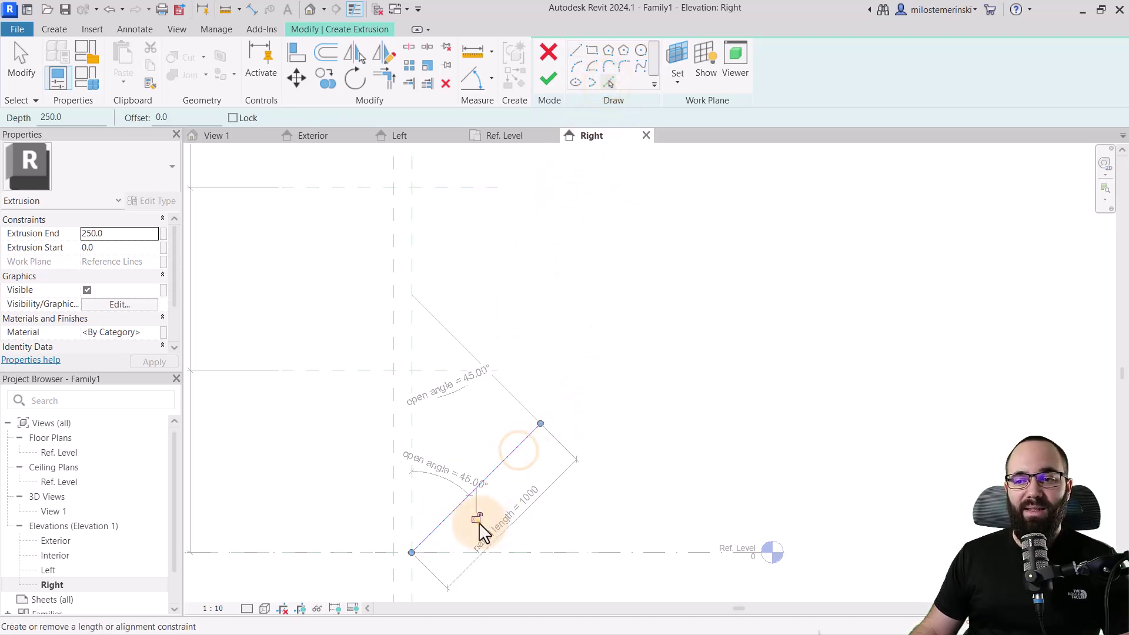
pyautogui.doubleClick(167, 118)
pyautogui.write('30')
pyautogui.press('Return')
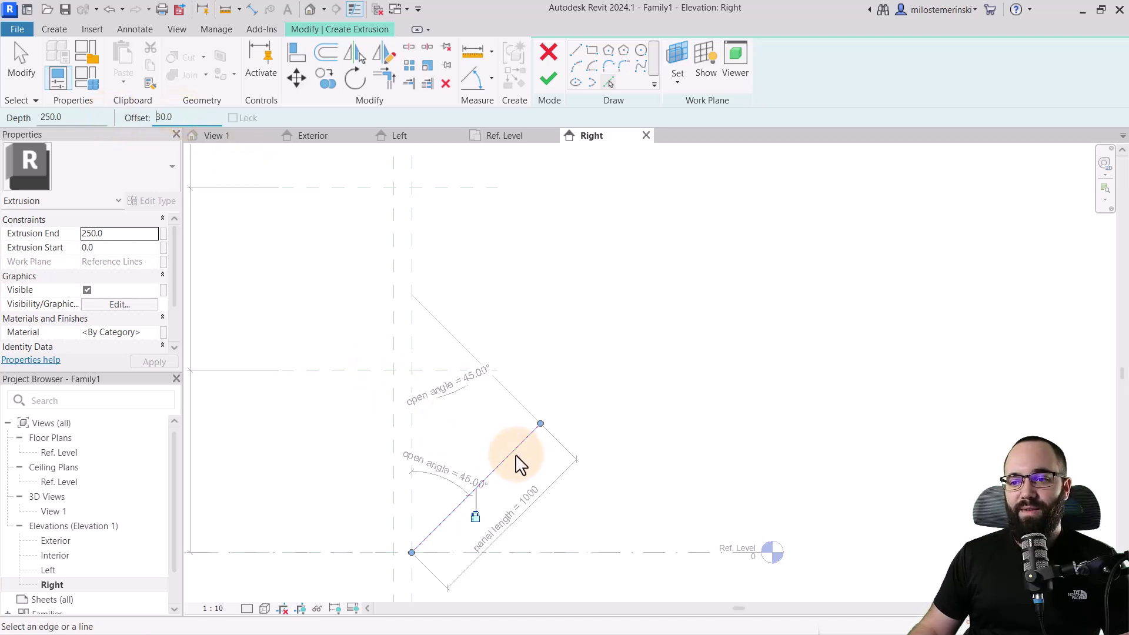
pyautogui.scroll(3, 490, 518)
pyautogui.doubleClick(171, 117)
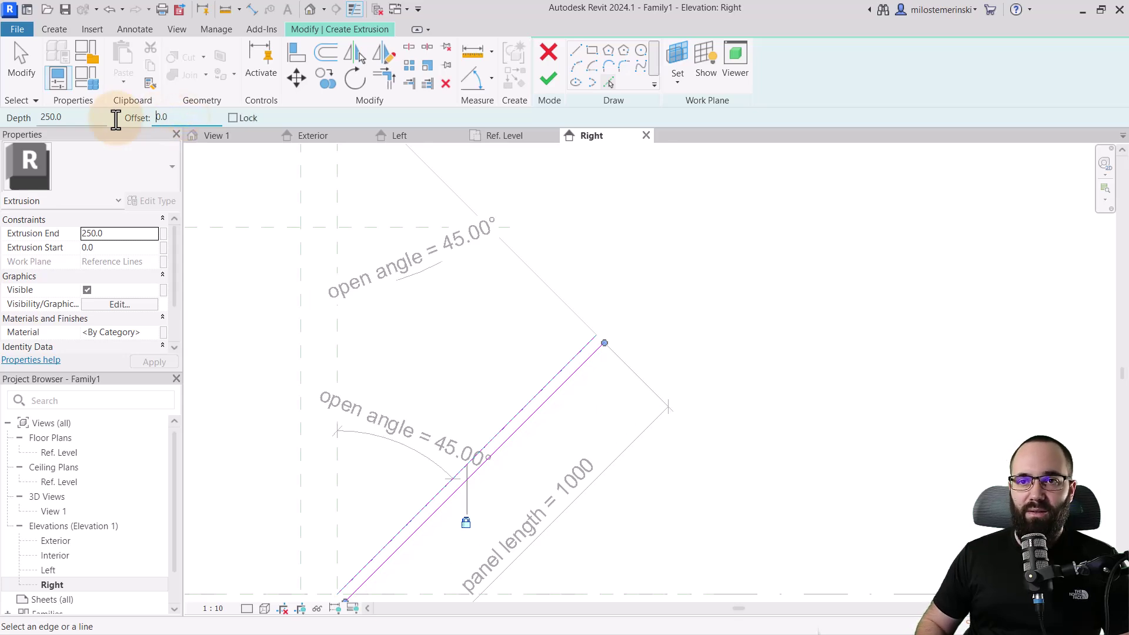
# - Close the lower panel profile with a short line at each end between its two long sketch lines
pyautogui.click(583, 59)
pyautogui.click(577, 52)
pyautogui.scroll(2, 594, 362)
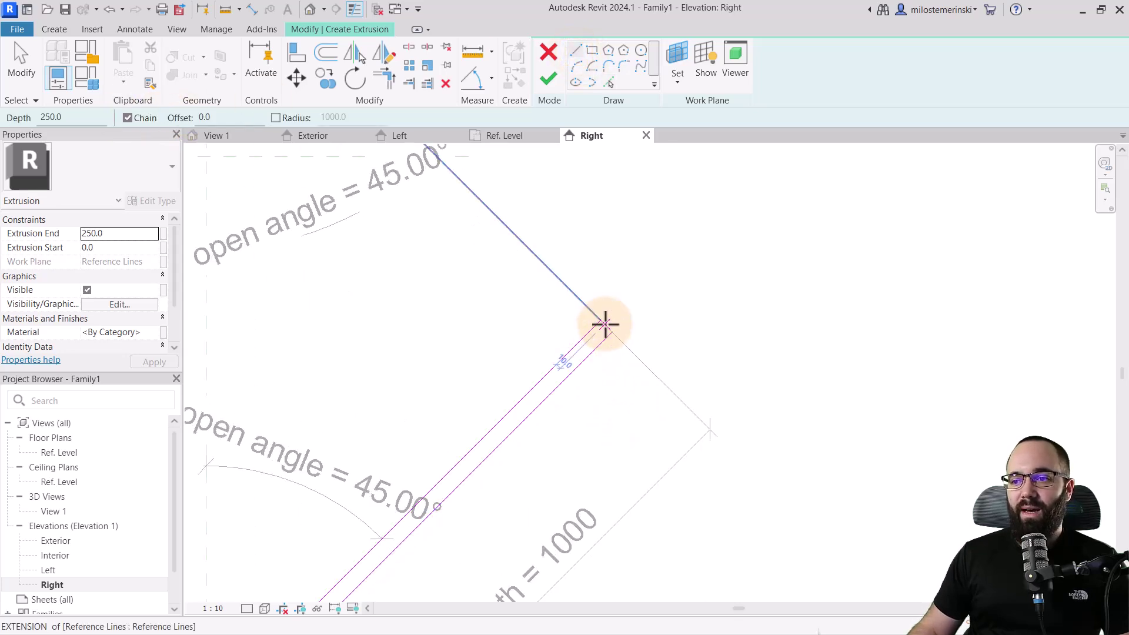
pyautogui.click(612, 332)
pyautogui.moveTo(587, 423); pyautogui.dragTo(629, 219, button='middle')
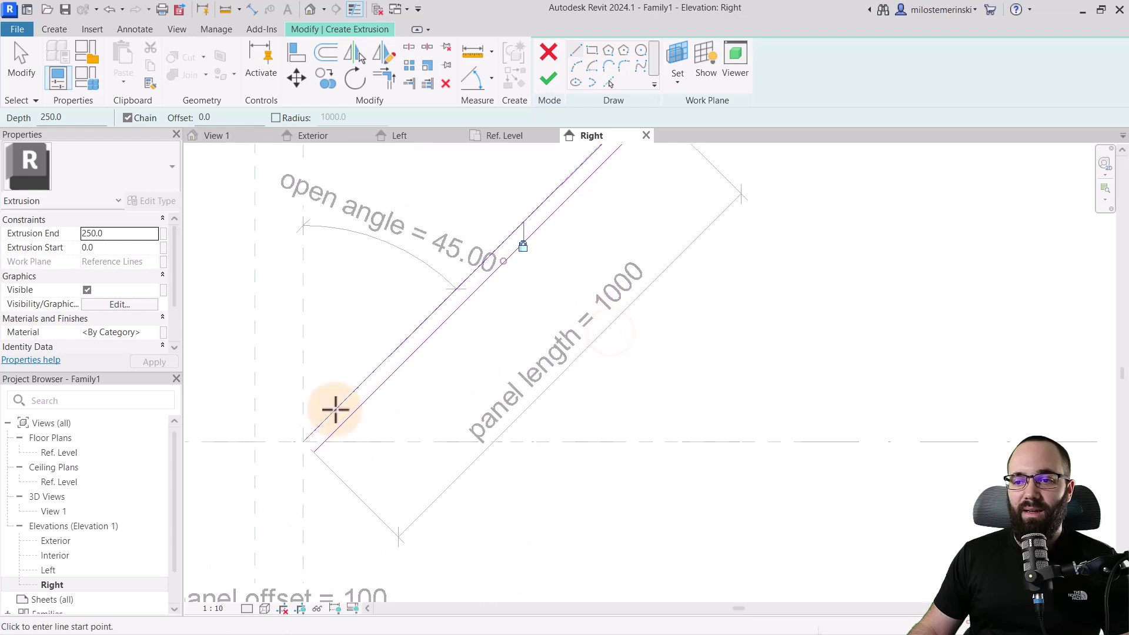
pyautogui.click(303, 442)
pyautogui.press('Escape')
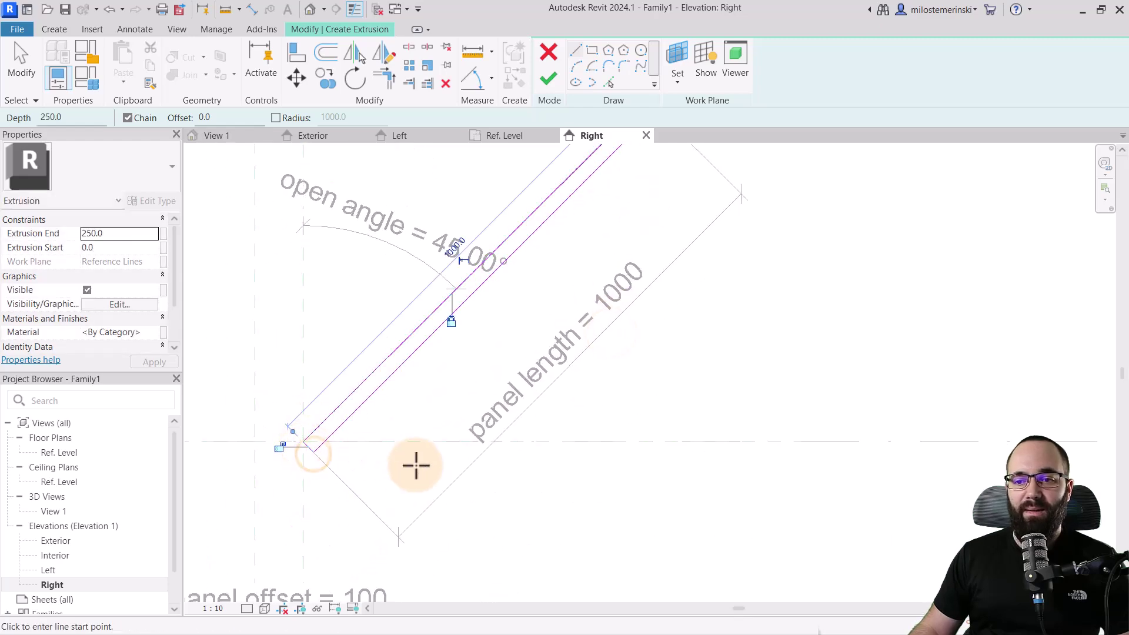
pyautogui.press('Escape')
pyautogui.scroll(-2, 415, 452)
pyautogui.scroll(1, 408, 425)
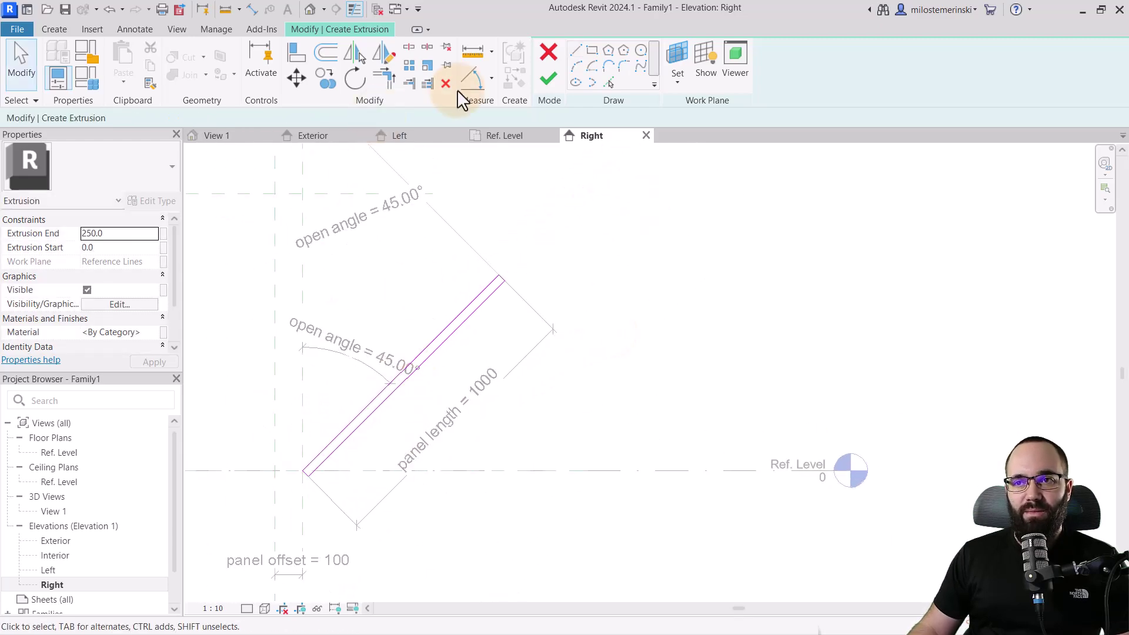
# - Add an aligned dimension across the lower profile's two long lines and finish the extrusion
pyautogui.click(491, 80)
pyautogui.click(498, 106)
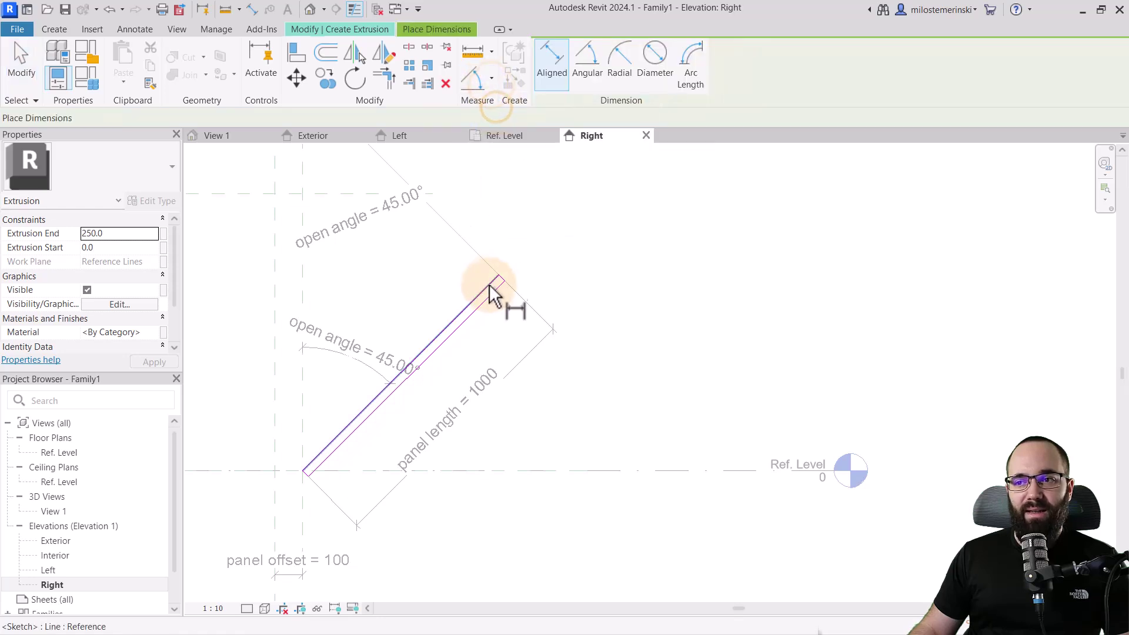
pyautogui.click(555, 270)
pyautogui.click(419, 358)
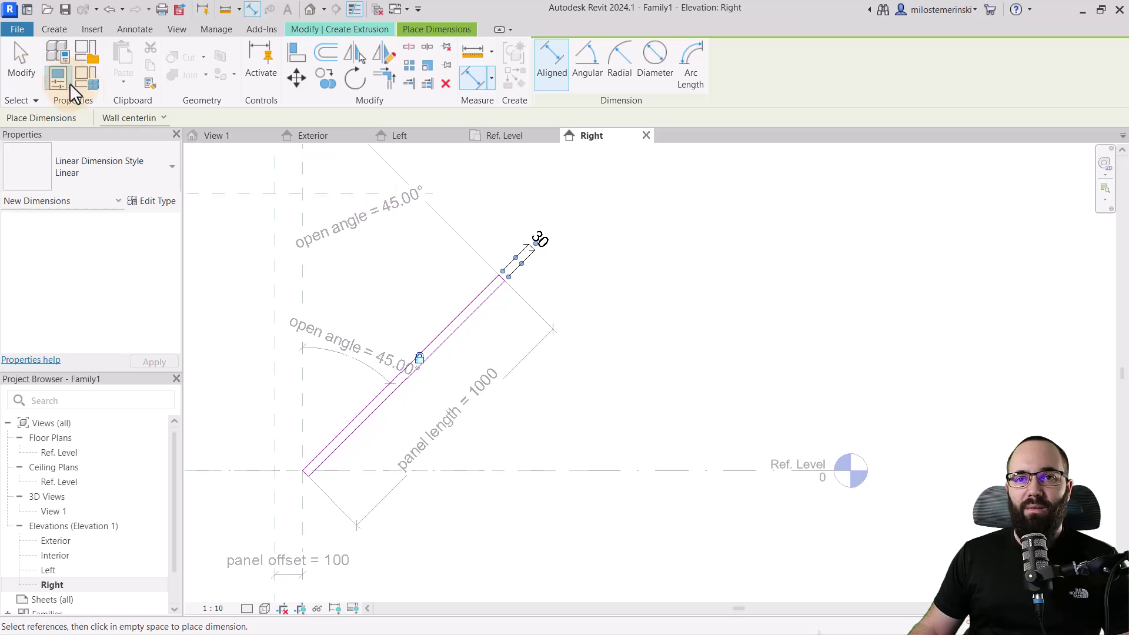
pyautogui.click(19, 77)
pyautogui.moveTo(378, 245); pyautogui.dragTo(431, 324, button='middle')
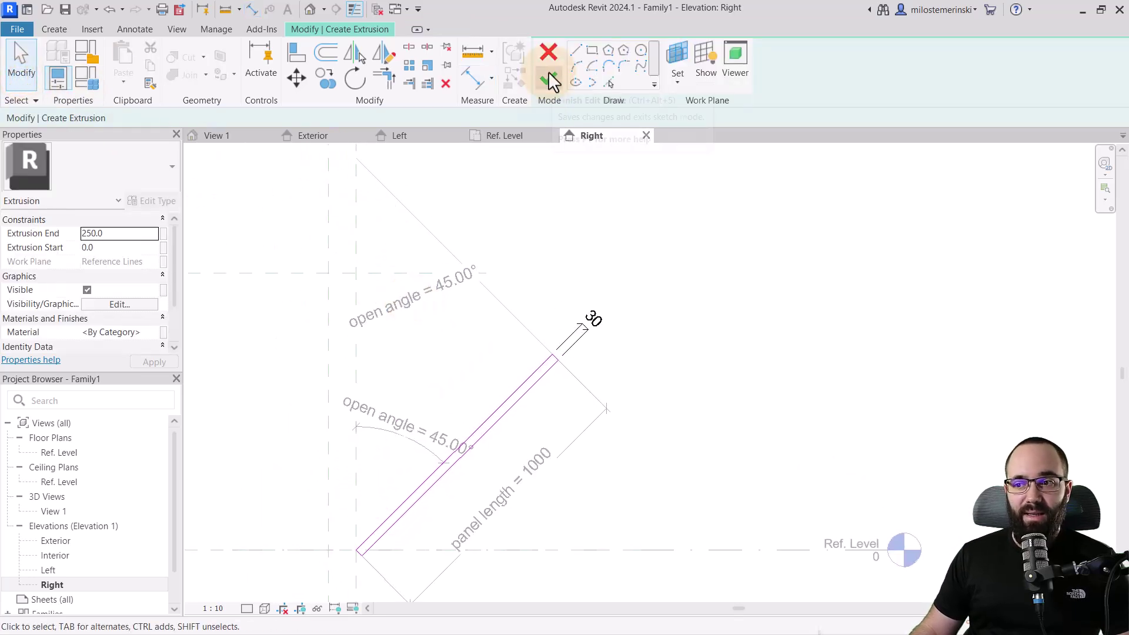
pyautogui.click(551, 81)
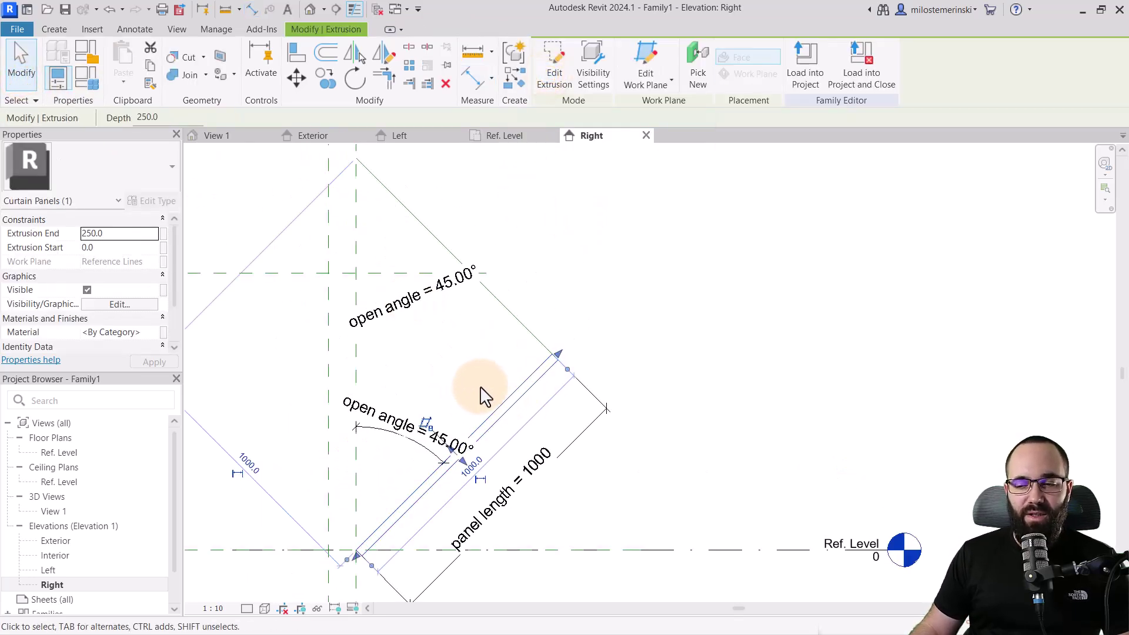
# - Start another extrusion, pick the upper reference line as a locked sketch line, and offset a parallel line on its outer side
pyautogui.click(483, 395)
pyautogui.moveTo(484, 365); pyautogui.dragTo(460, 428, button='middle')
pyautogui.click(124, 79)
pyautogui.click(609, 86)
pyautogui.click(365, 257)
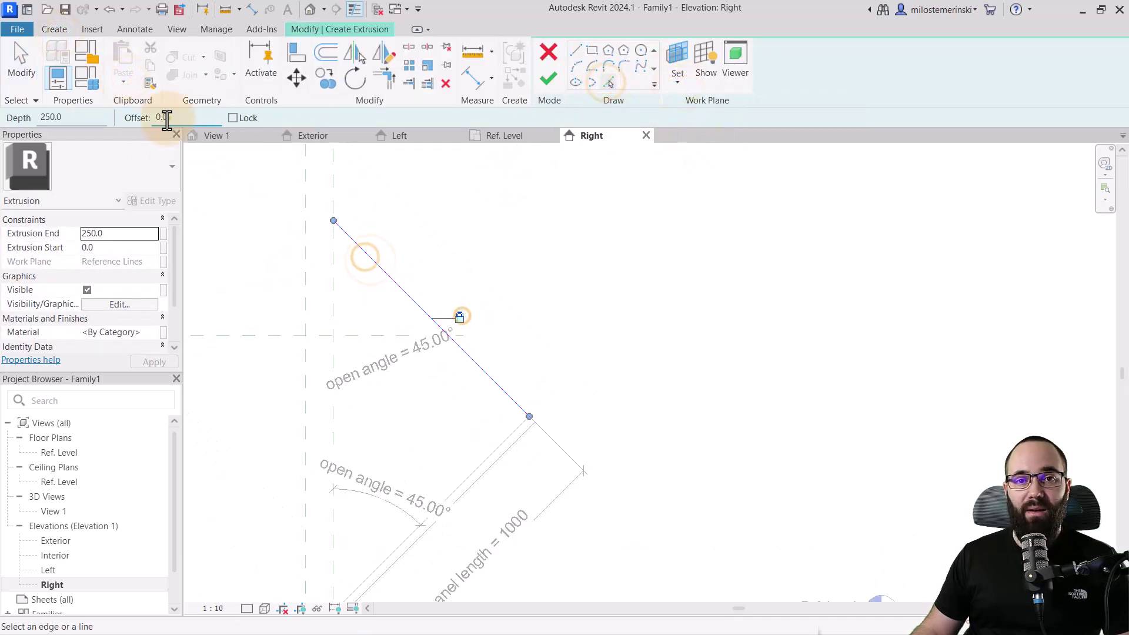
pyautogui.click(379, 265)
# - Close both ends of the upper panel profile with short lines between the reference line and its offset
pyautogui.click(575, 51)
pyautogui.click(217, 117)
pyautogui.click(339, 216)
pyautogui.click(532, 414)
# - Dimension the spacing between the upper profile's long lines and finish the extrusion
pyautogui.click(468, 79)
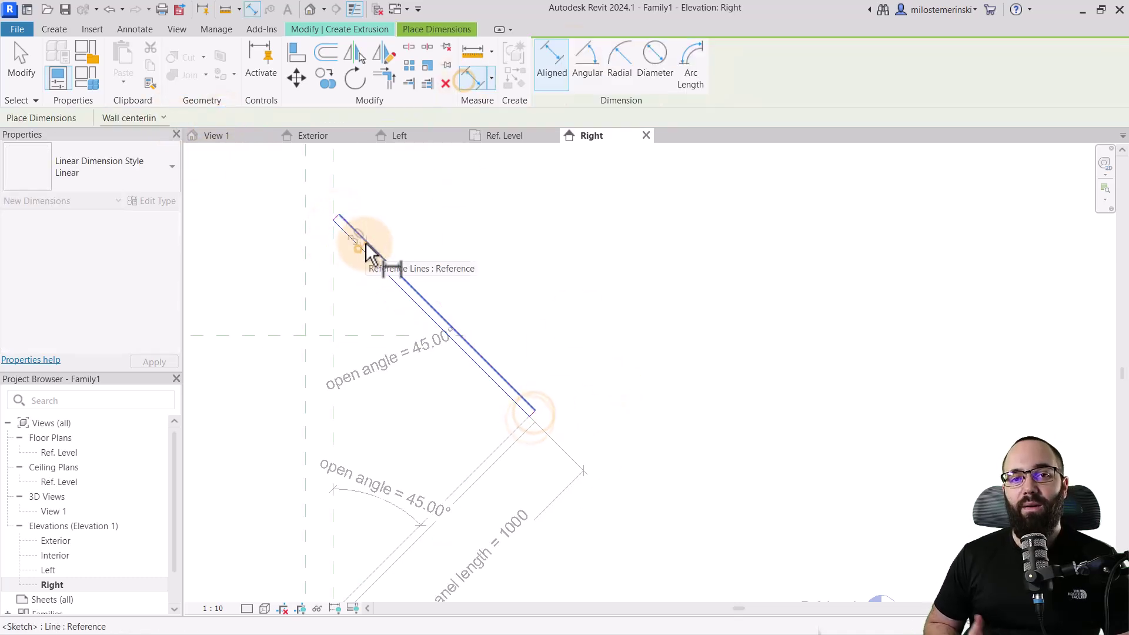
pyautogui.press('Escape')
pyautogui.click(535, 56)
pyautogui.click(443, 221)
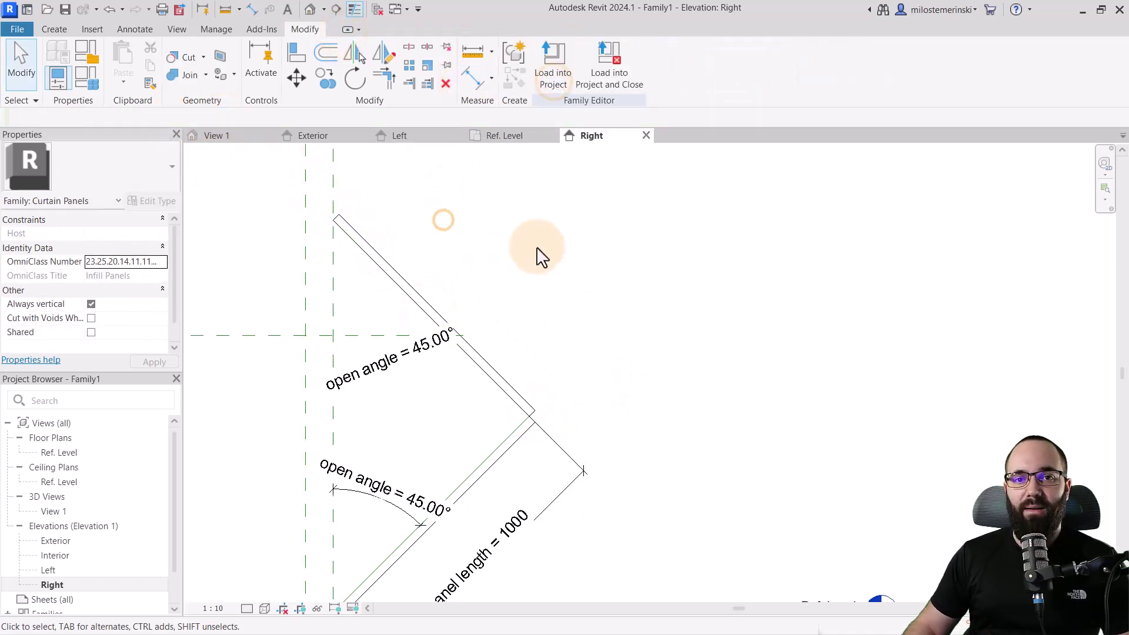
# - In the Ref. Level plan, stretch the upper panel extrusion to both outer reference planes, from -1500 to 1500
pyautogui.scroll(-1, 537, 279)
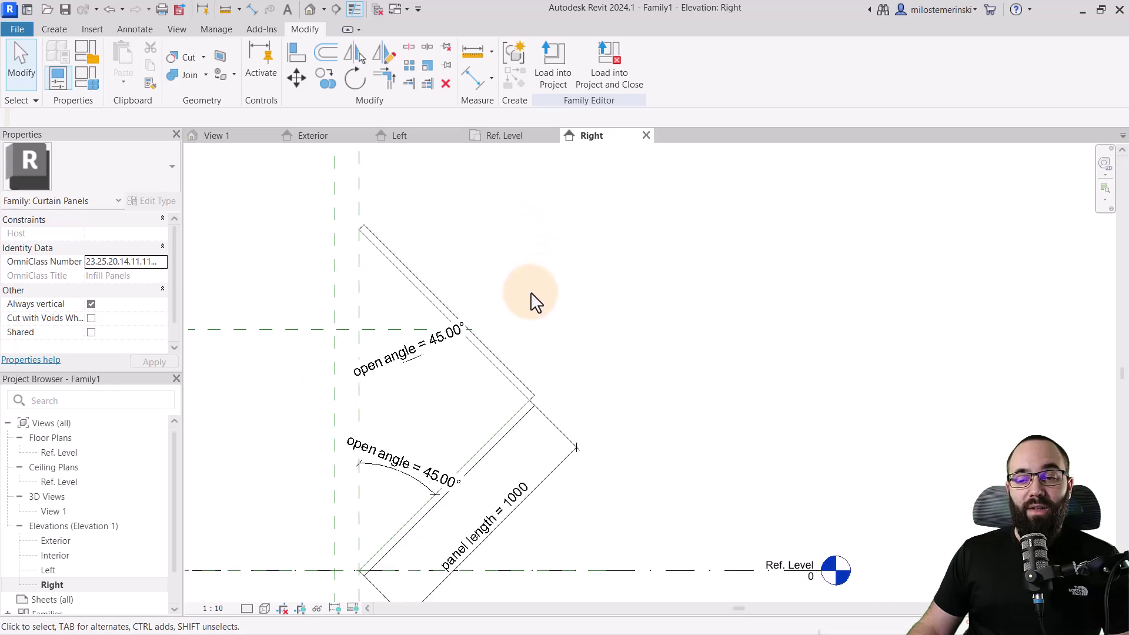
pyautogui.click(505, 351)
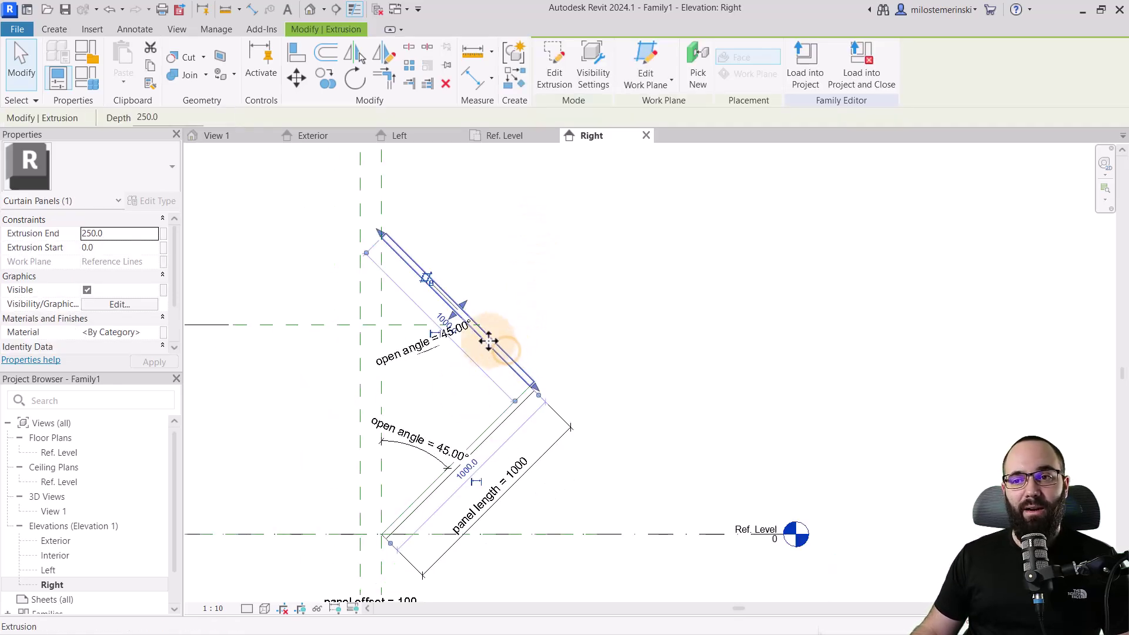
pyautogui.click(512, 139)
pyautogui.moveTo(631, 317); pyautogui.dragTo(385, 320)
pyautogui.moveTo(661, 308); pyautogui.dragTo(851, 310)
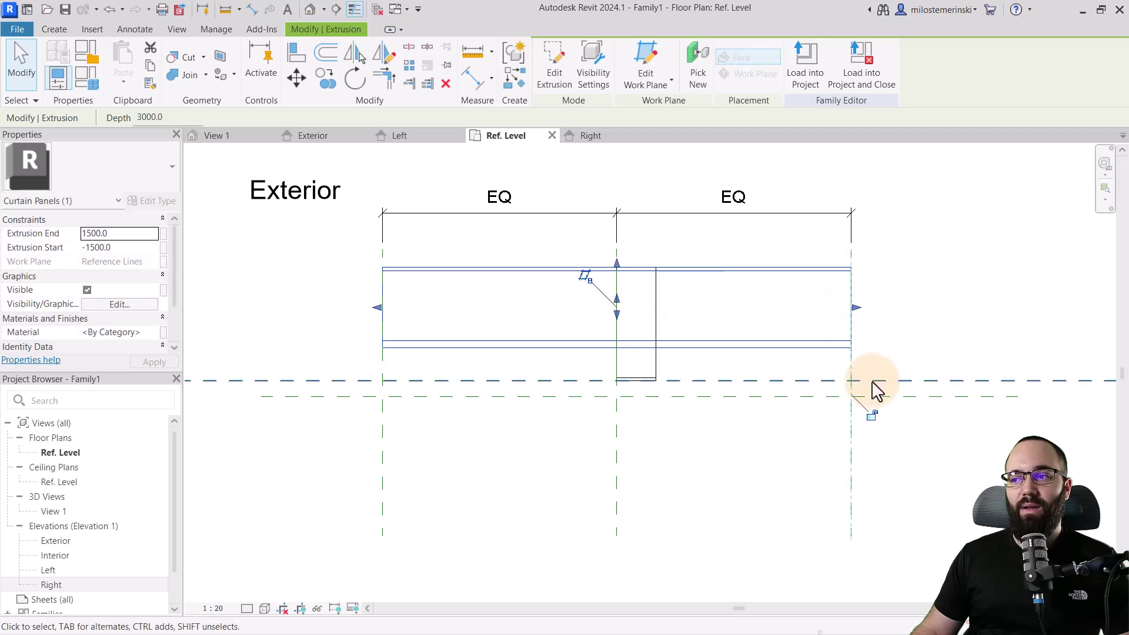
# - Stretch both ends of the lower panel extrusion to the outer reference planes, from -1500 to 1500
pyautogui.click(683, 450)
pyautogui.click(656, 378)
pyautogui.moveTo(662, 318); pyautogui.dragTo(851, 323)
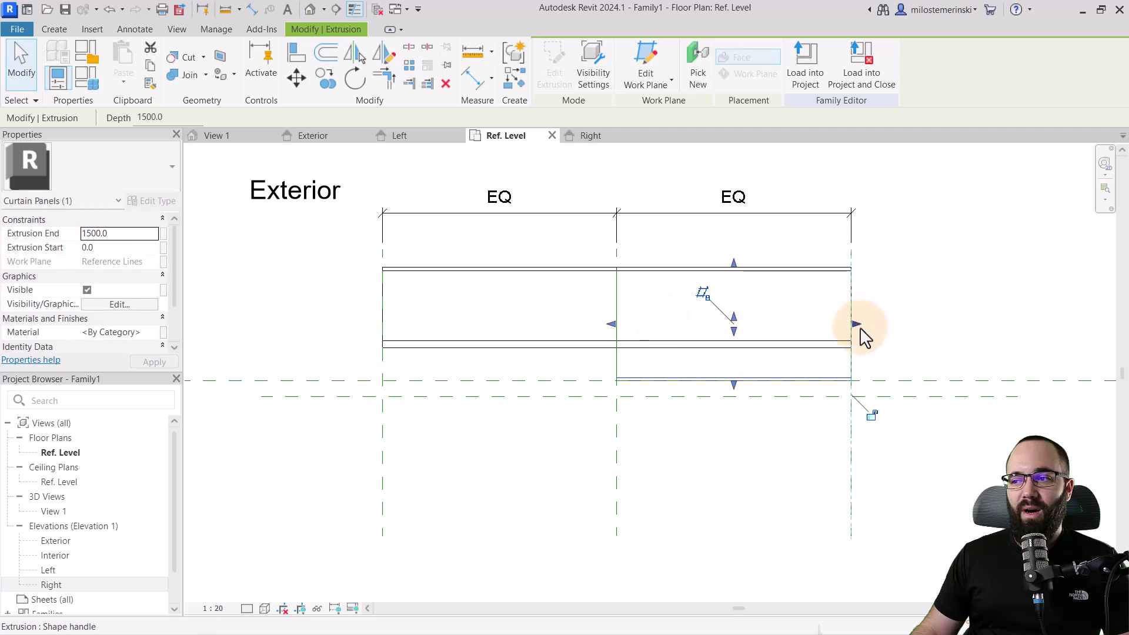
pyautogui.moveTo(616, 330); pyautogui.dragTo(380, 336)
pyautogui.click(329, 332)
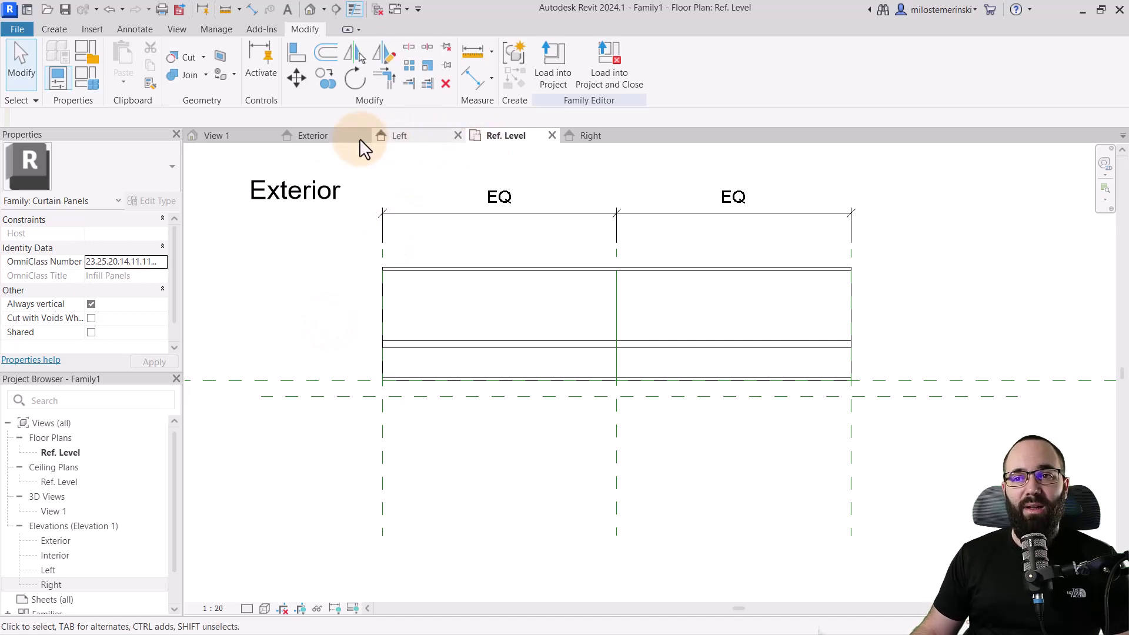
# - Open the 3D view and tile the Right elevation beside it, giving the elevation the larger share of the space
pyautogui.click(238, 137)
pyautogui.keyDown('shift'); pyautogui.moveTo(518, 400); pyautogui.dragTo(566, 411, button='middle'); pyautogui.keyUp('shift')
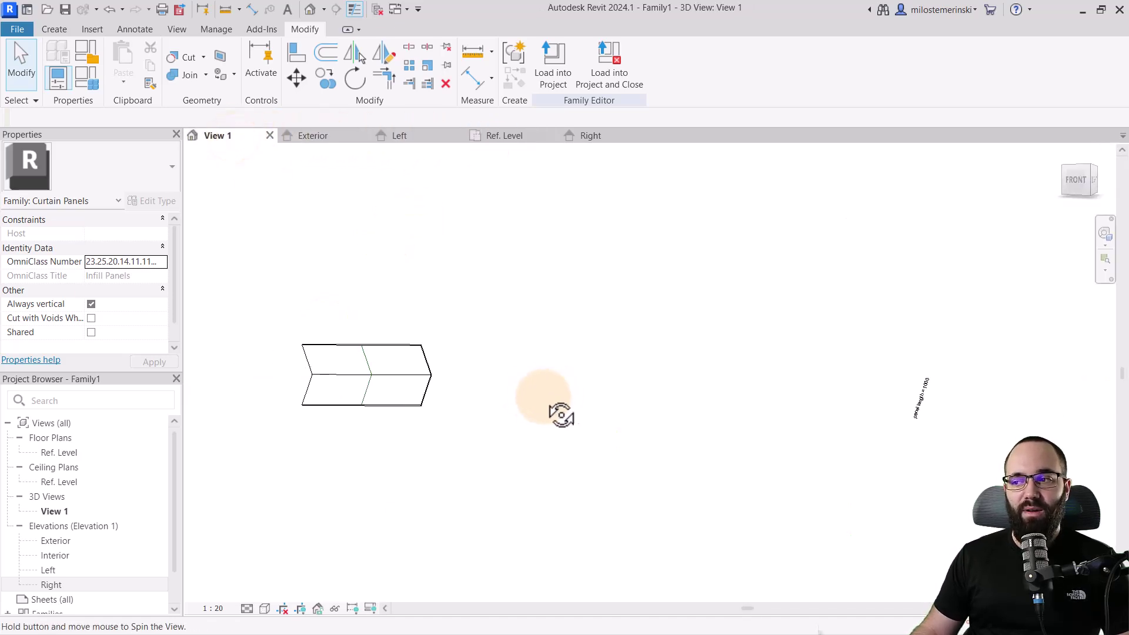
pyautogui.click(419, 391)
pyautogui.click(419, 391)
pyautogui.keyDown('shift'); pyautogui.moveTo(418, 391); pyautogui.dragTo(257, 415, button='middle'); pyautogui.keyUp('shift')
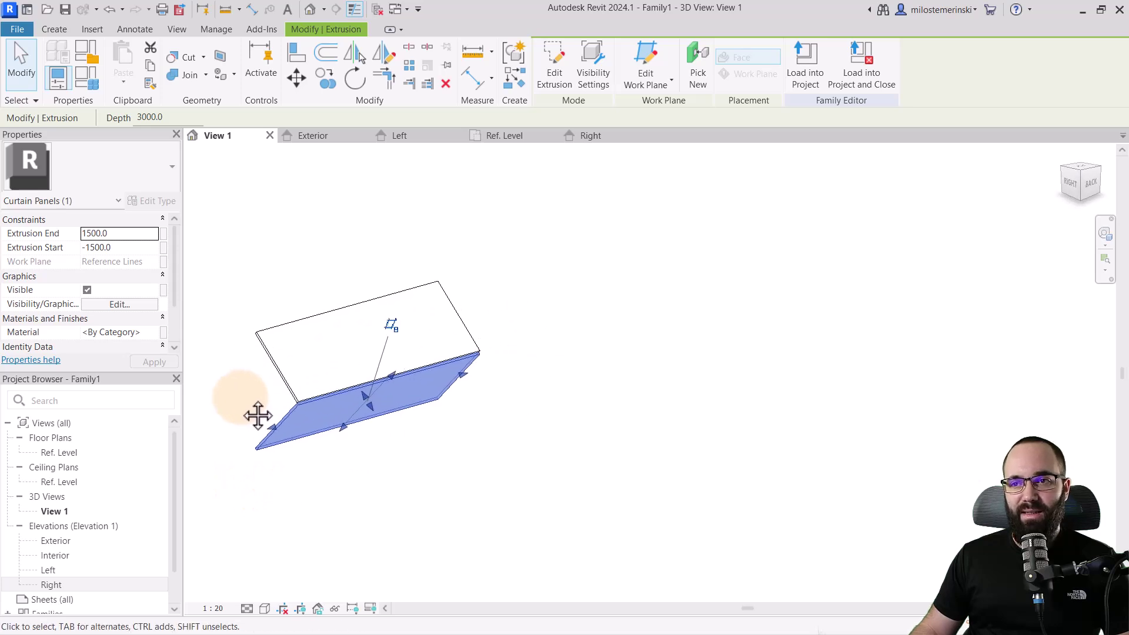
pyautogui.click(597, 134)
pyautogui.moveTo(597, 134); pyautogui.dragTo(1029, 315)
pyautogui.click(650, 346)
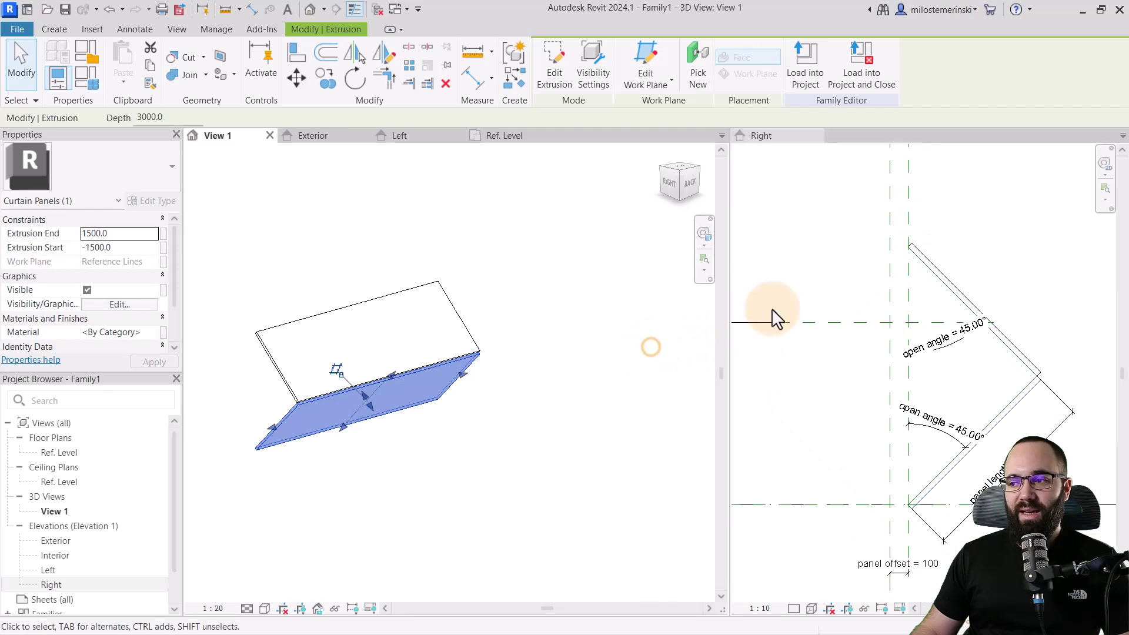
pyautogui.click(807, 355)
pyautogui.click(732, 341)
pyautogui.moveTo(729, 340); pyautogui.dragTo(549, 348)
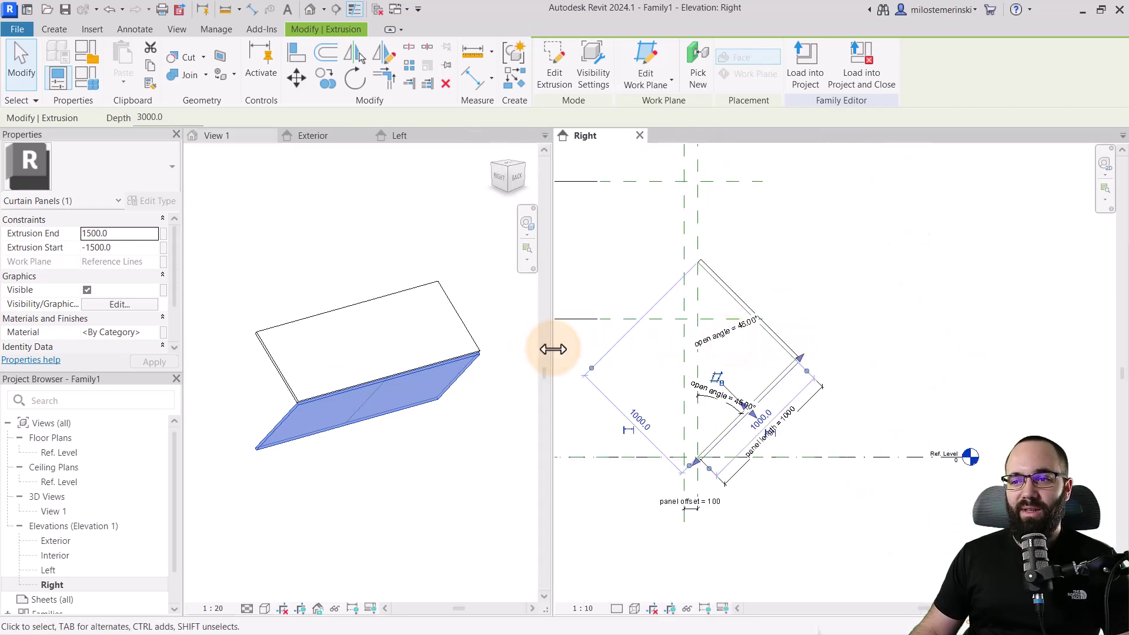
pyautogui.moveTo(552, 350); pyautogui.dragTo(479, 360)
pyautogui.click(365, 448)
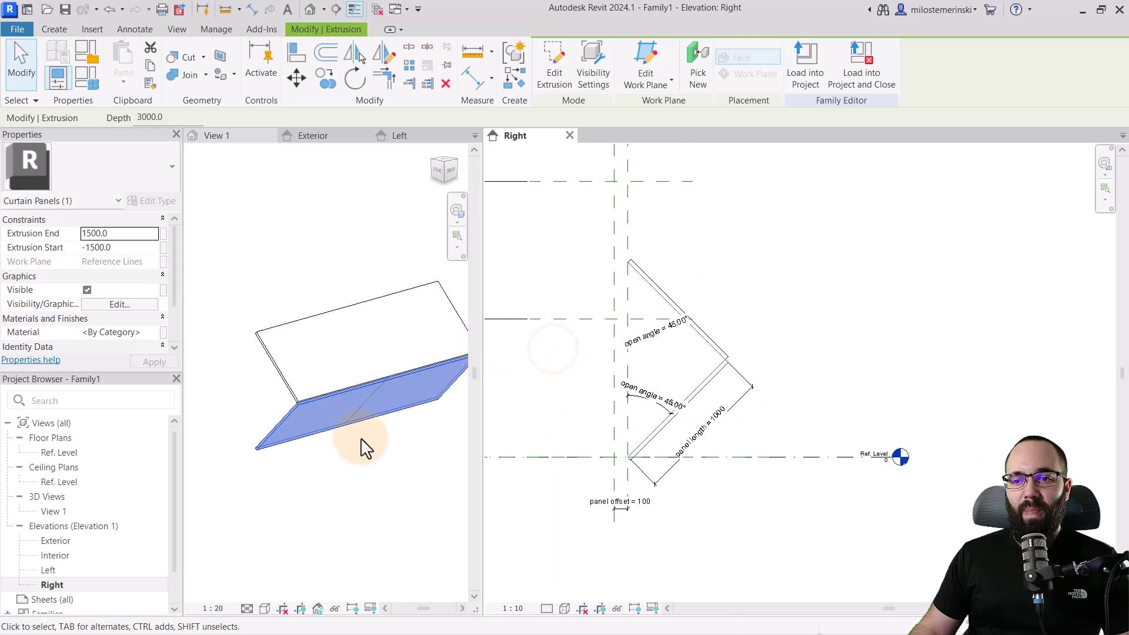
pyautogui.moveTo(424, 479); pyautogui.dragTo(358, 468, button='middle')
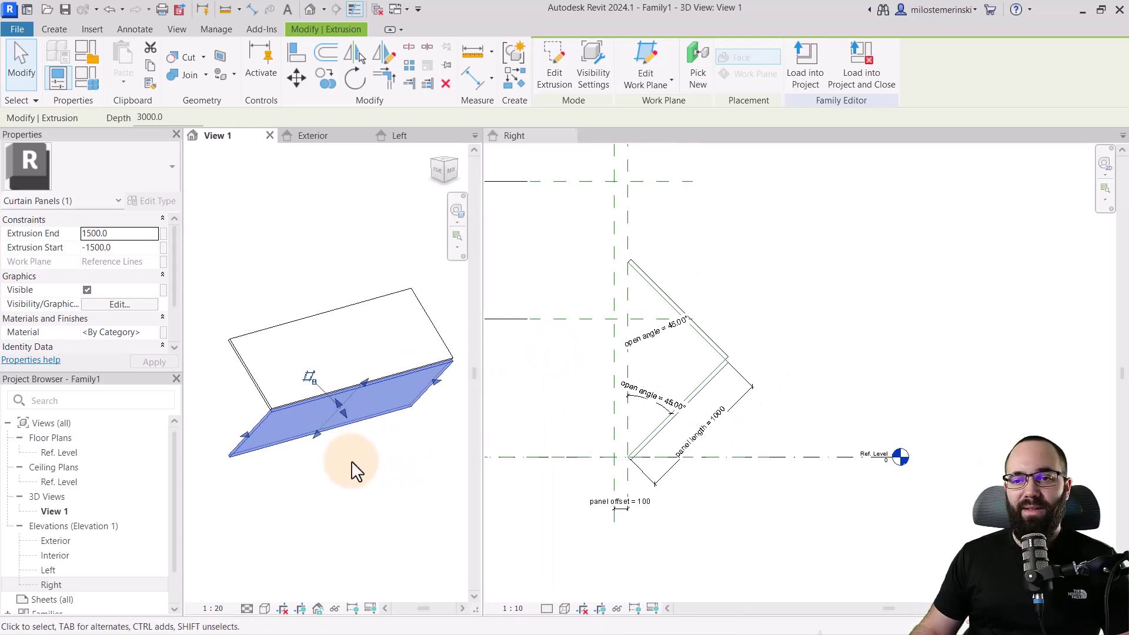
# - Test the folding panels by applying open angles of 5° and 85° in the family types
pyautogui.click(611, 401)
pyautogui.scroll(2, 612, 402)
pyautogui.moveTo(642, 373); pyautogui.dragTo(705, 403, button='middle')
pyautogui.click(701, 400)
pyautogui.click(79, 82)
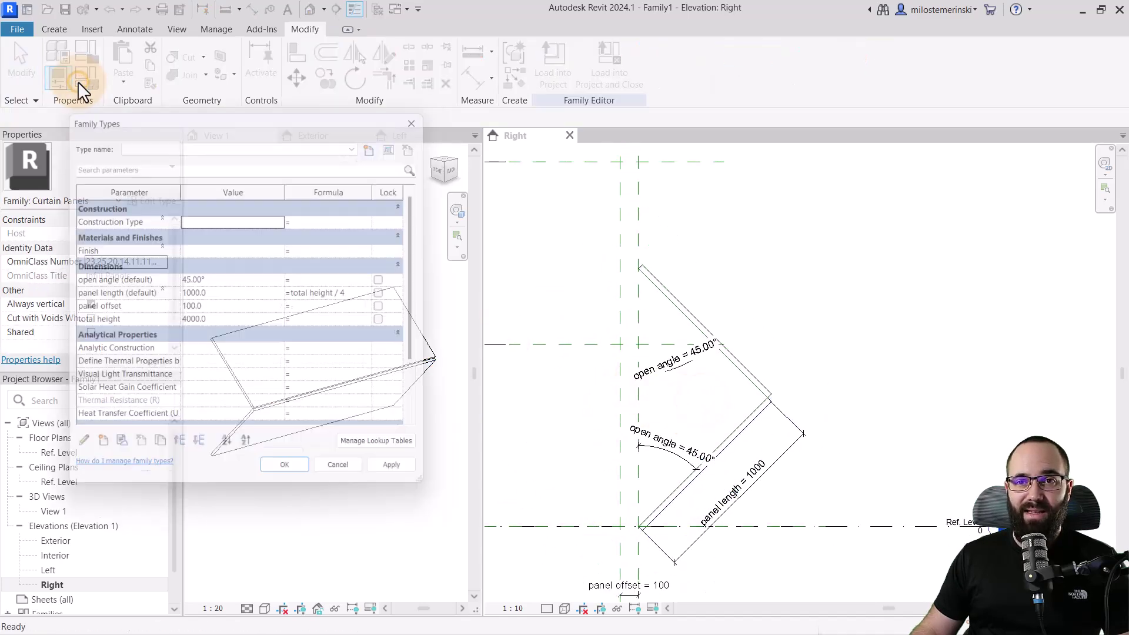
pyautogui.moveTo(139, 110); pyautogui.dragTo(104, 40)
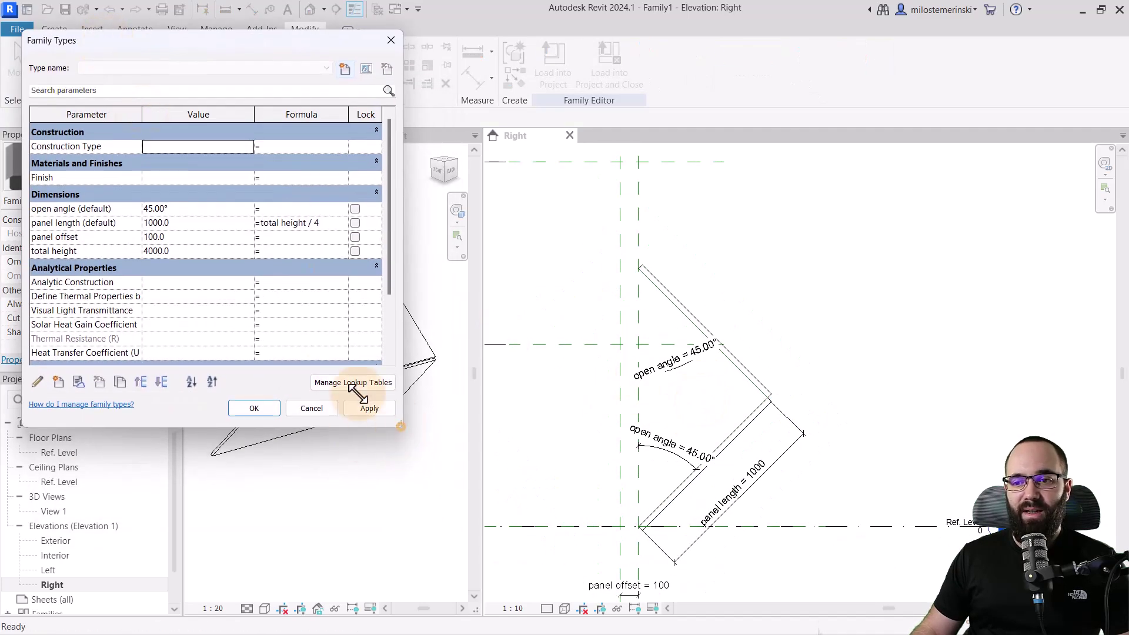
pyautogui.moveTo(221, 41); pyautogui.dragTo(927, 21)
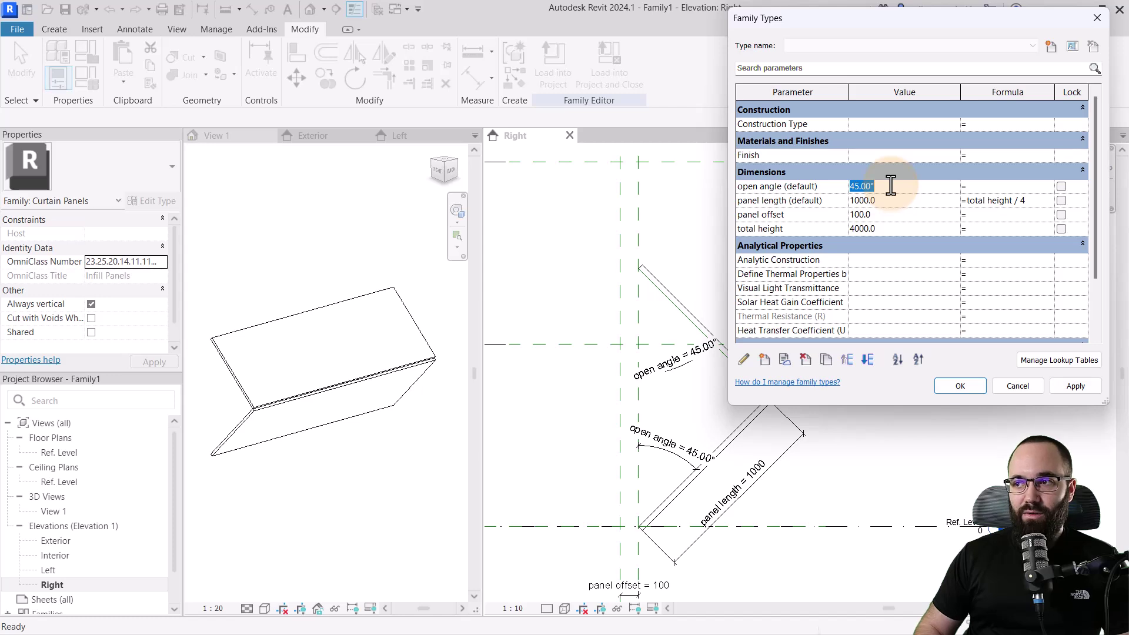
pyautogui.click(891, 185)
pyautogui.write('5')
pyautogui.click(1075, 386)
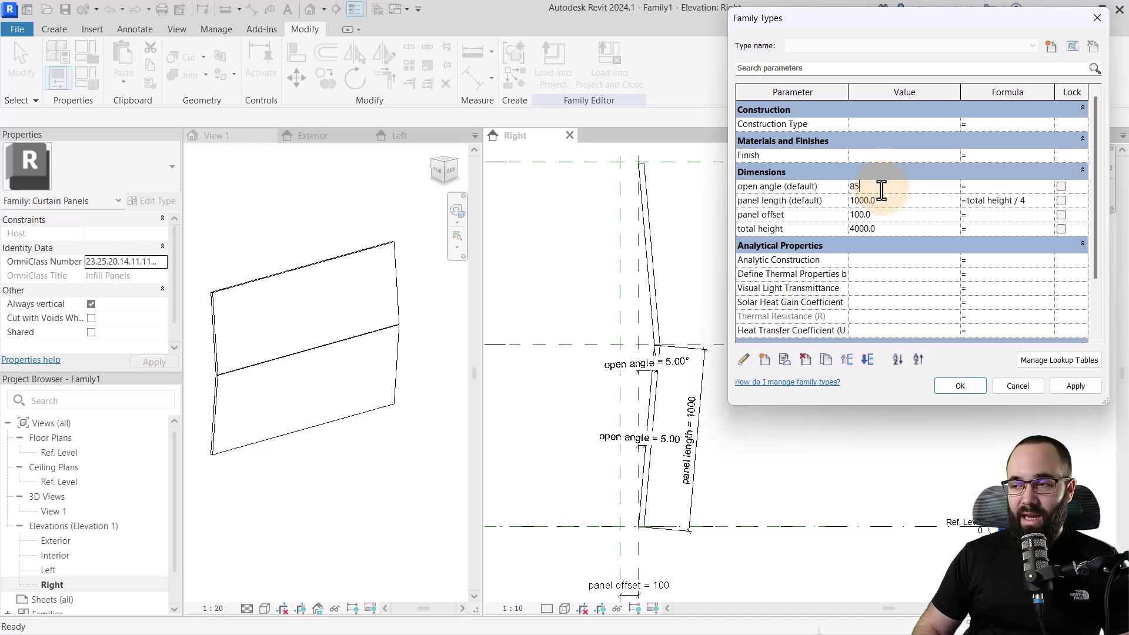
pyautogui.click(1075, 386)
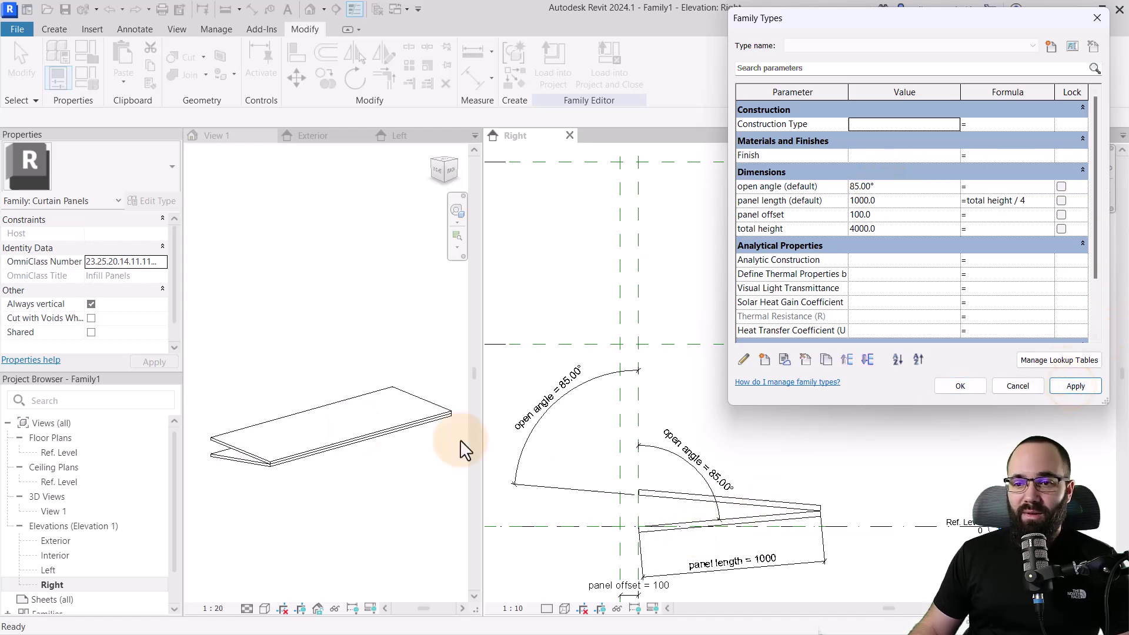
# - Set the open angle to 45°, apply it and accept the family types
pyautogui.click(892, 188)
pyautogui.write('45')
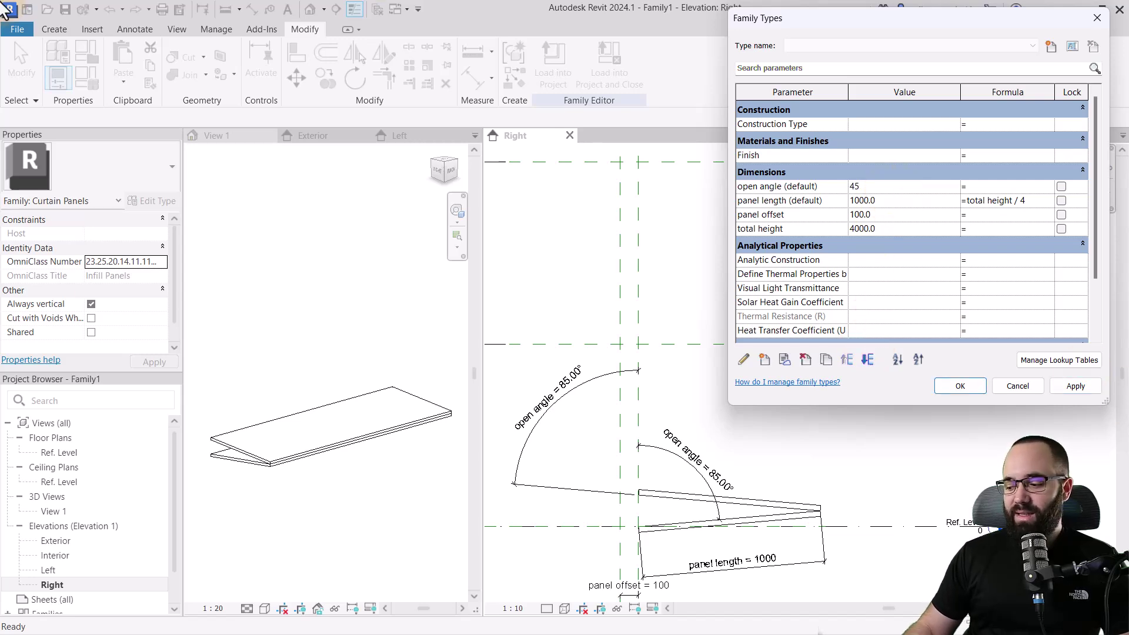
pyautogui.click(1058, 387)
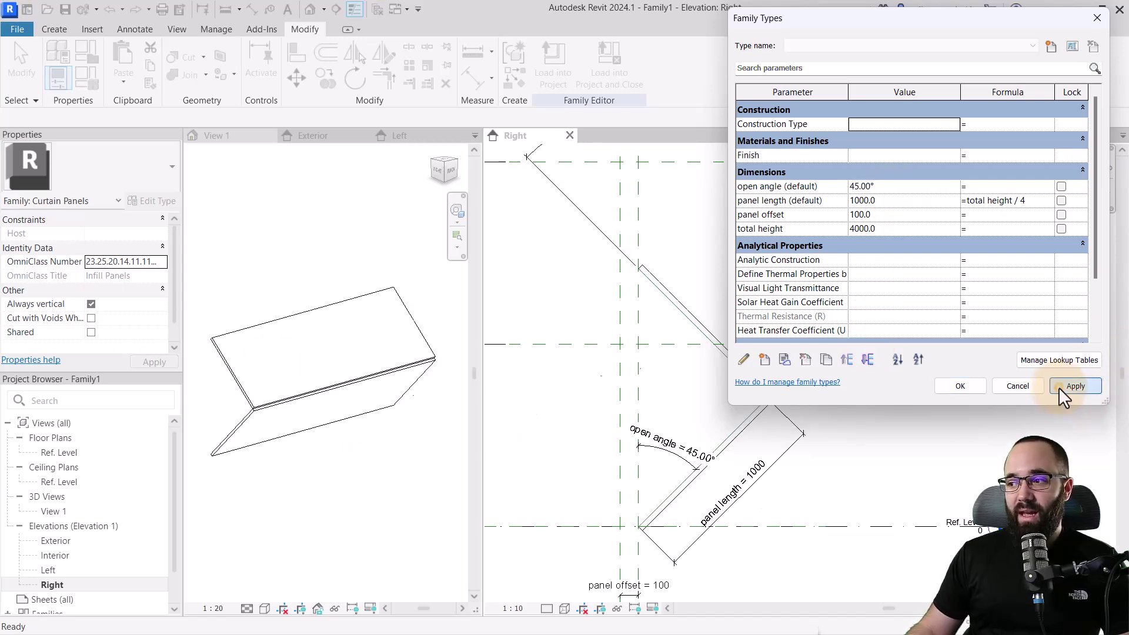
pyautogui.click(947, 385)
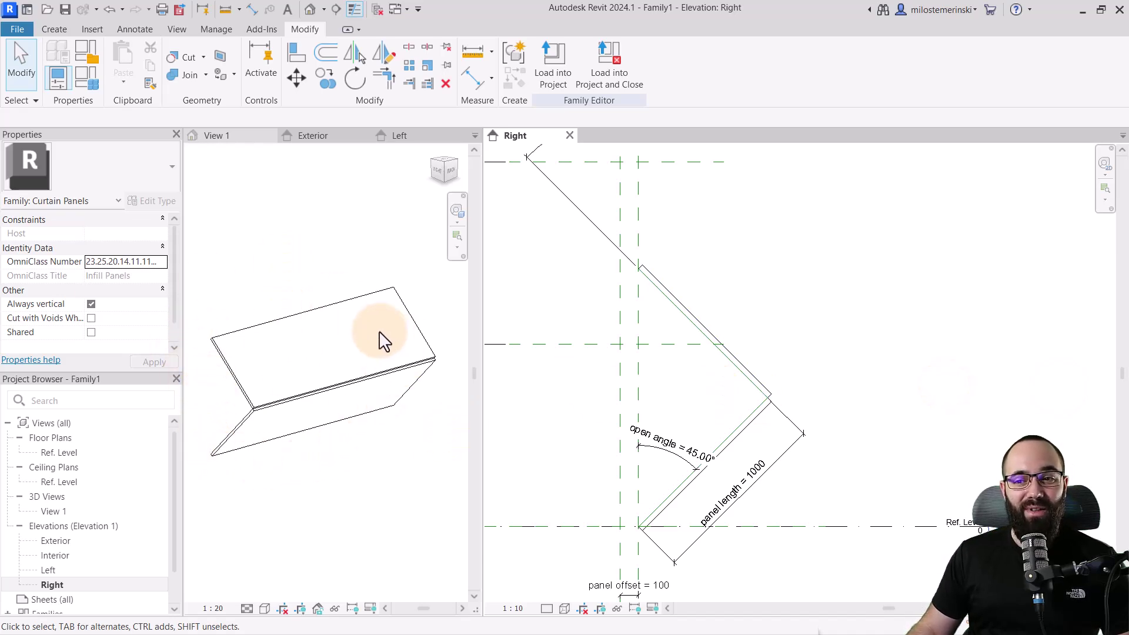
# - Display the two folded panel pairs in the 3D view with the Shaded visual style
pyautogui.click(372, 434)
pyautogui.scroll(-3, 536, 320)
pyautogui.scroll(-4, 679, 468)
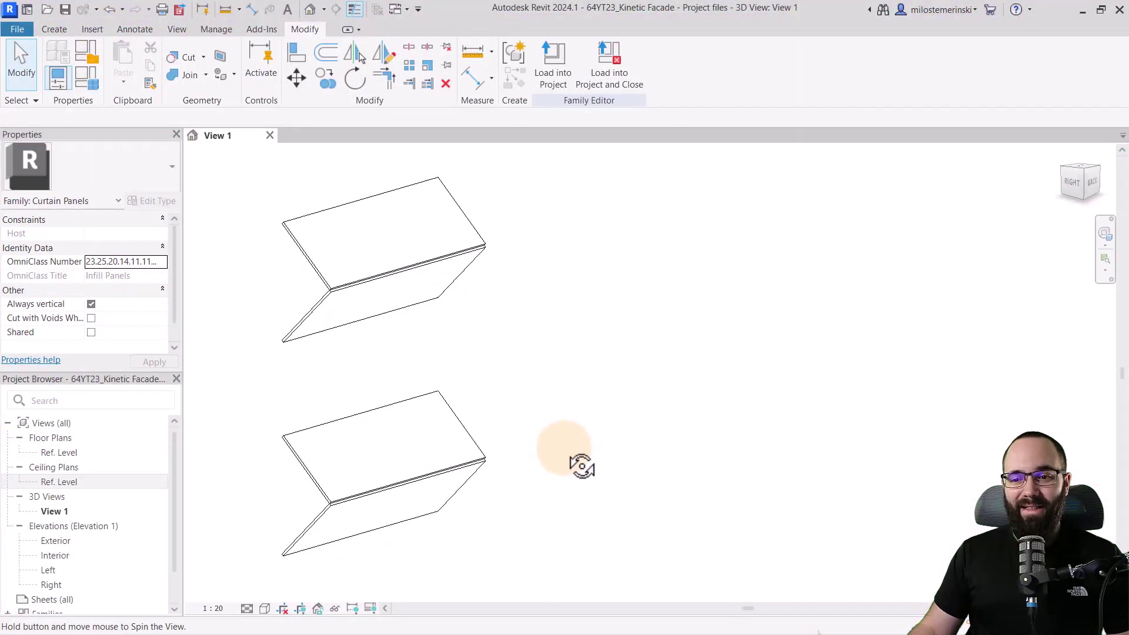
pyautogui.keyDown('shift'); pyautogui.moveTo(582, 466); pyautogui.dragTo(344, 584, button='middle'); pyautogui.keyUp('shift')
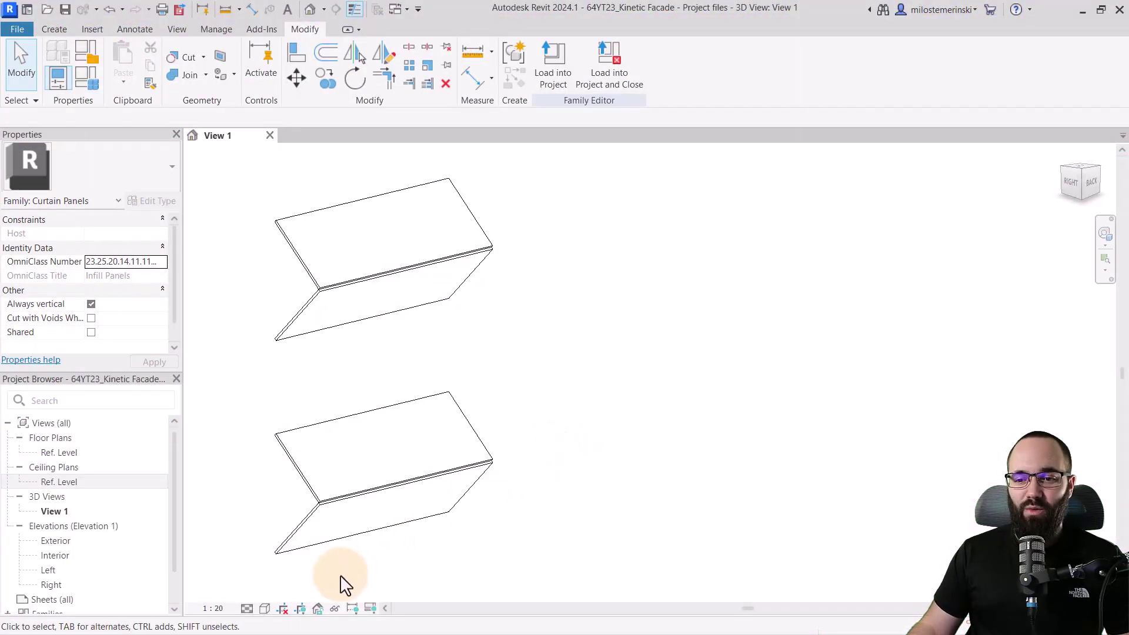
pyautogui.click(264, 608)
pyautogui.click(273, 559)
pyautogui.moveTo(567, 473)
pyautogui.keyDown('shift'); pyautogui.mouseDown(button='middle')
pyautogui.moveTo(577, 506)
pyautogui.moveTo(630, 487)
pyautogui.moveTo(559, 521)
pyautogui.moveTo(309, 249)
pyautogui.mouseUp(button='middle'); pyautogui.keyUp('shift')
# - Test the folding panels with open angles of 5° and 85° in the family types, and restore the angle to 45°
pyautogui.click(82, 75)
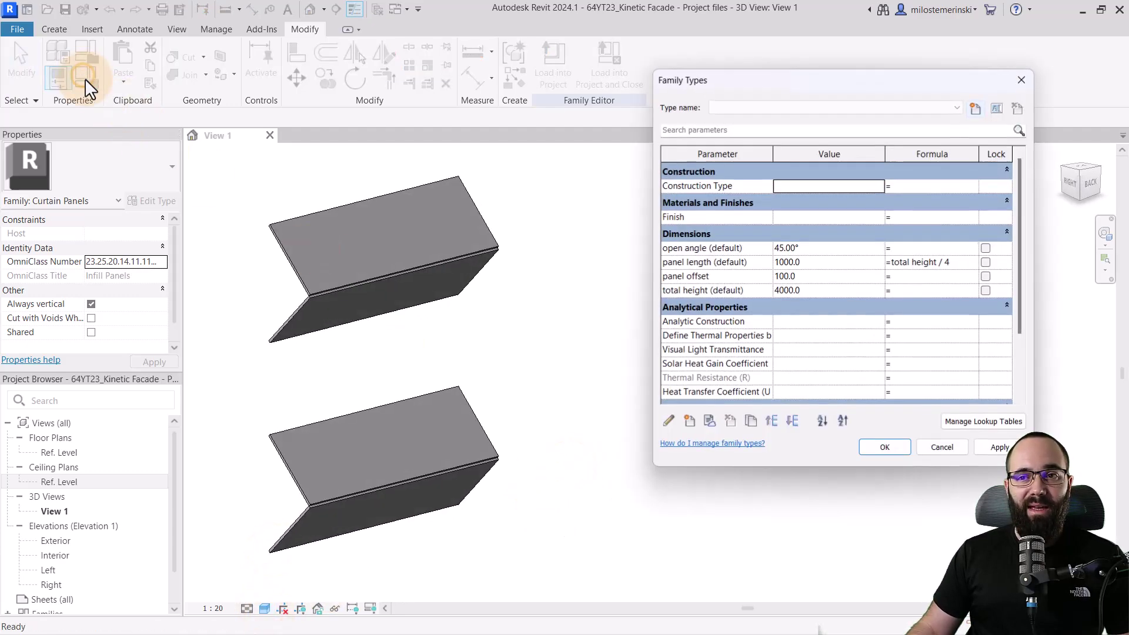
pyautogui.moveTo(672, 92); pyautogui.dragTo(670, 59)
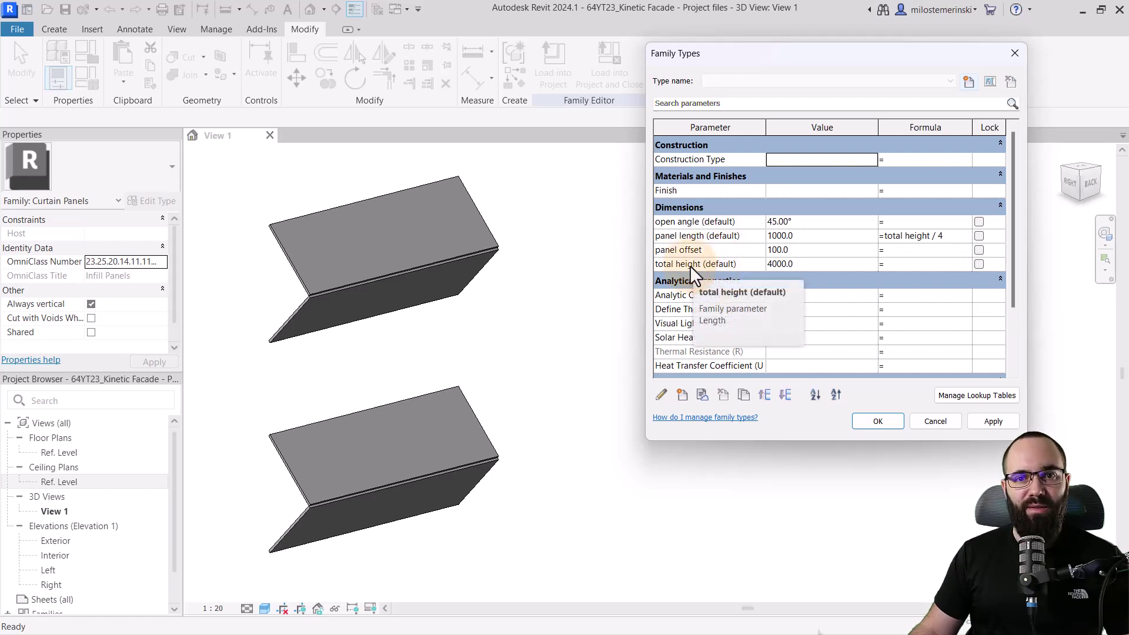
pyautogui.click(796, 222)
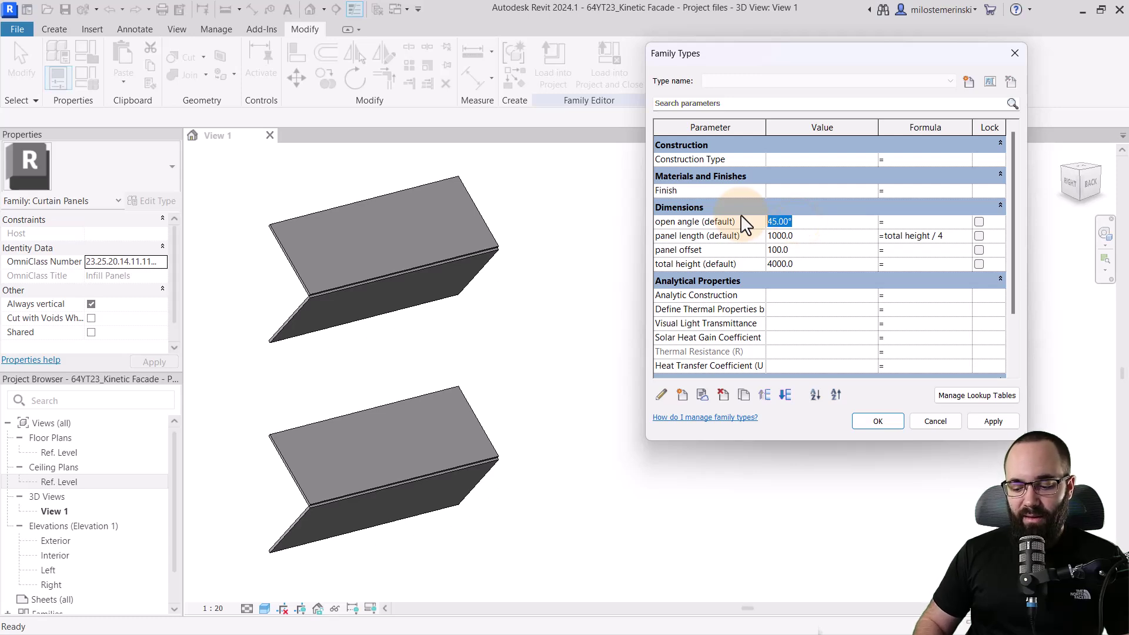
pyautogui.write('5')
pyautogui.click(993, 421)
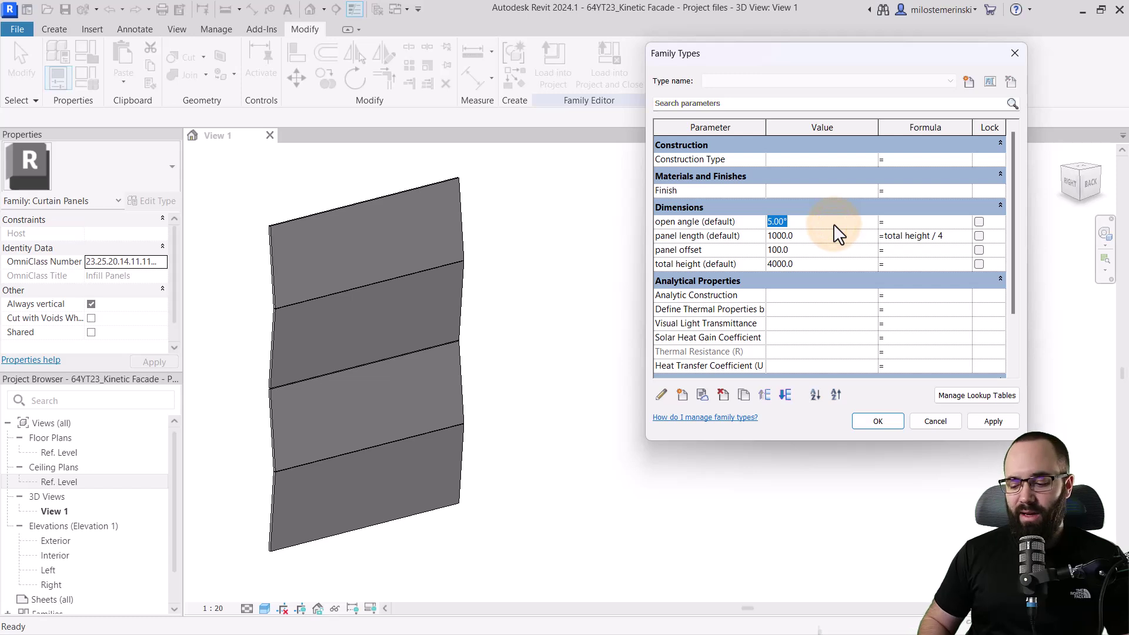
pyautogui.click(991, 422)
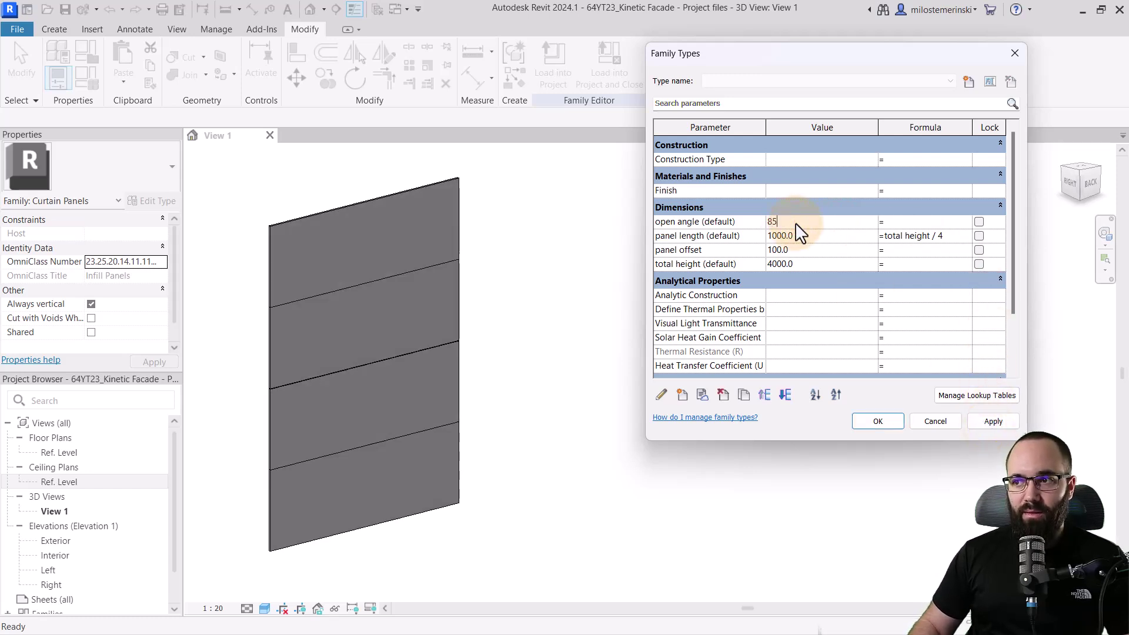
pyautogui.click(992, 421)
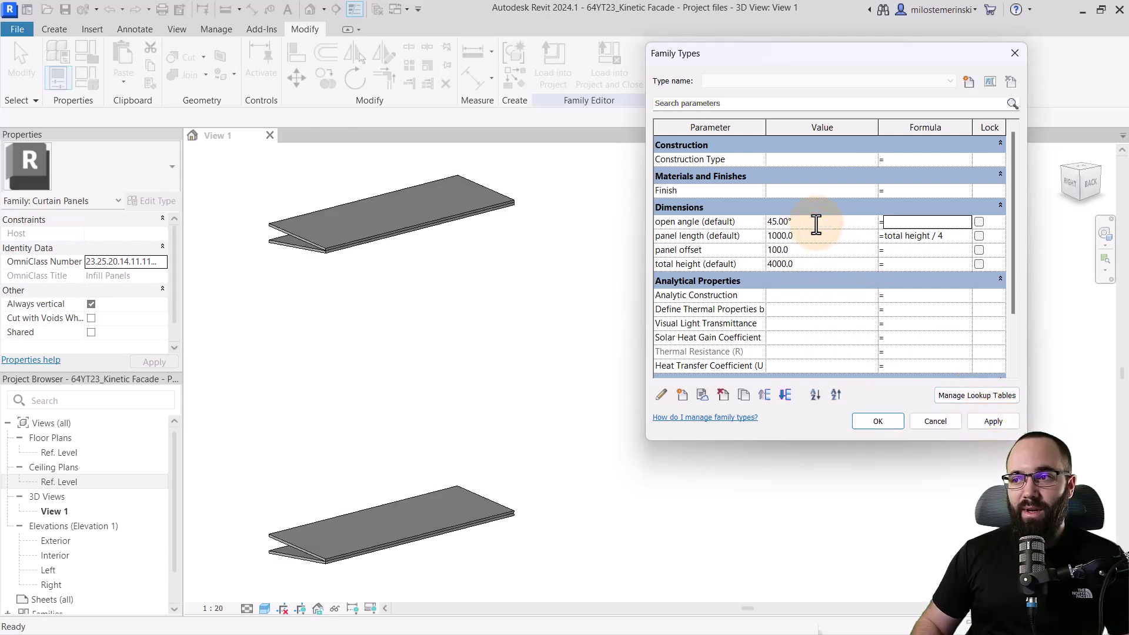
pyautogui.click(1007, 419)
pyautogui.click(879, 422)
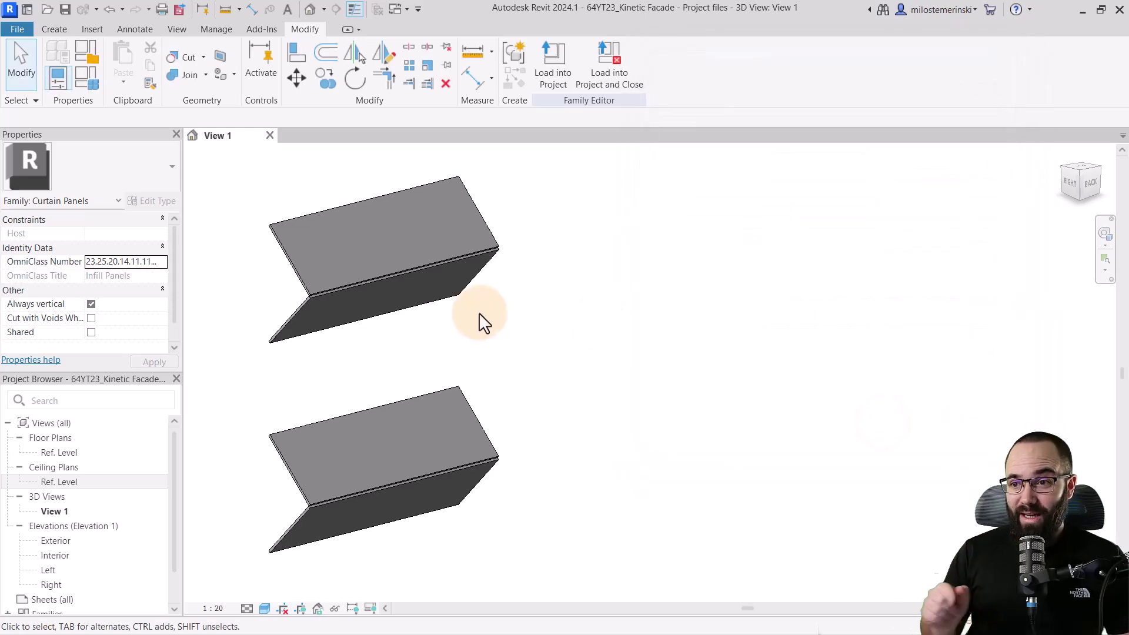
# - Create a new project from the Metric Multi-discipline template
pyautogui.click(13, 29)
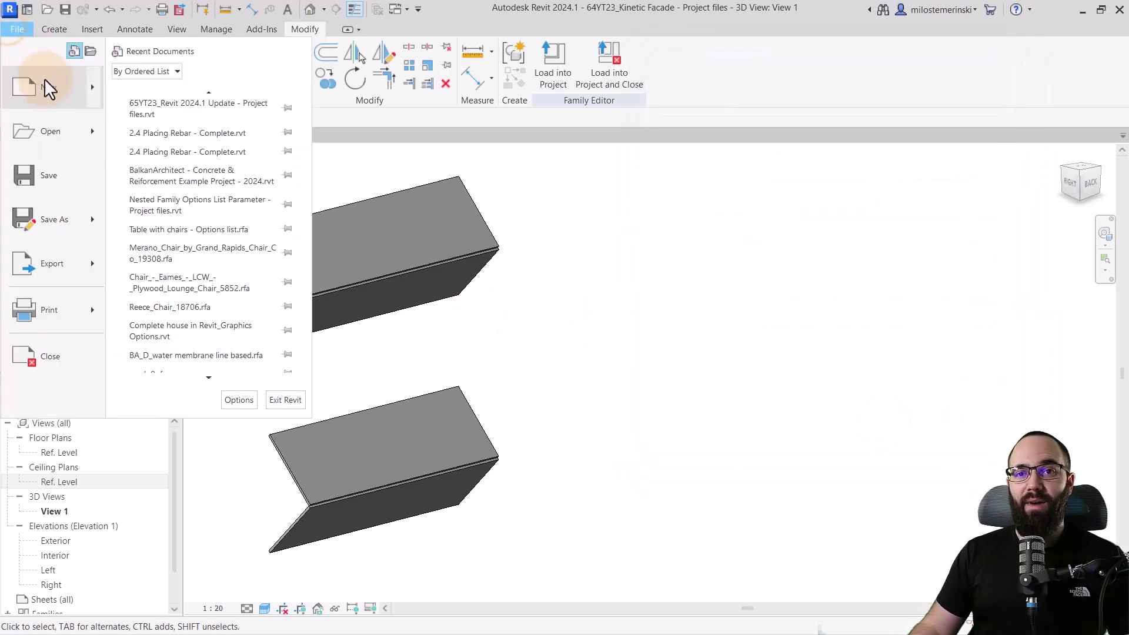
pyautogui.moveTo(55, 92)
pyautogui.click(157, 104)
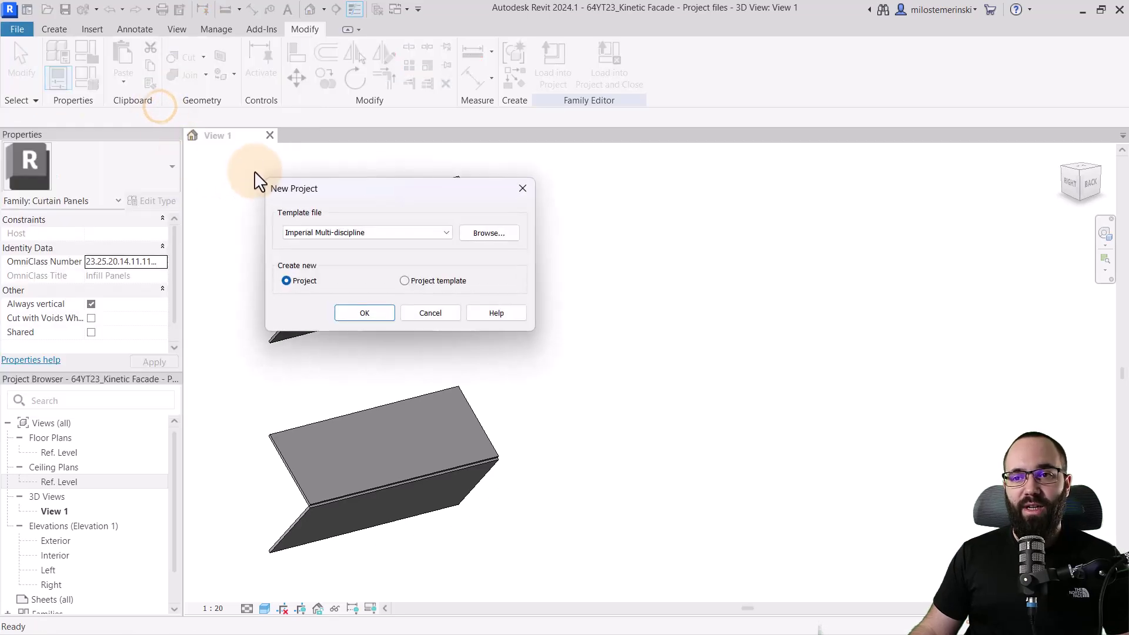
pyautogui.click(316, 232)
pyautogui.click(309, 264)
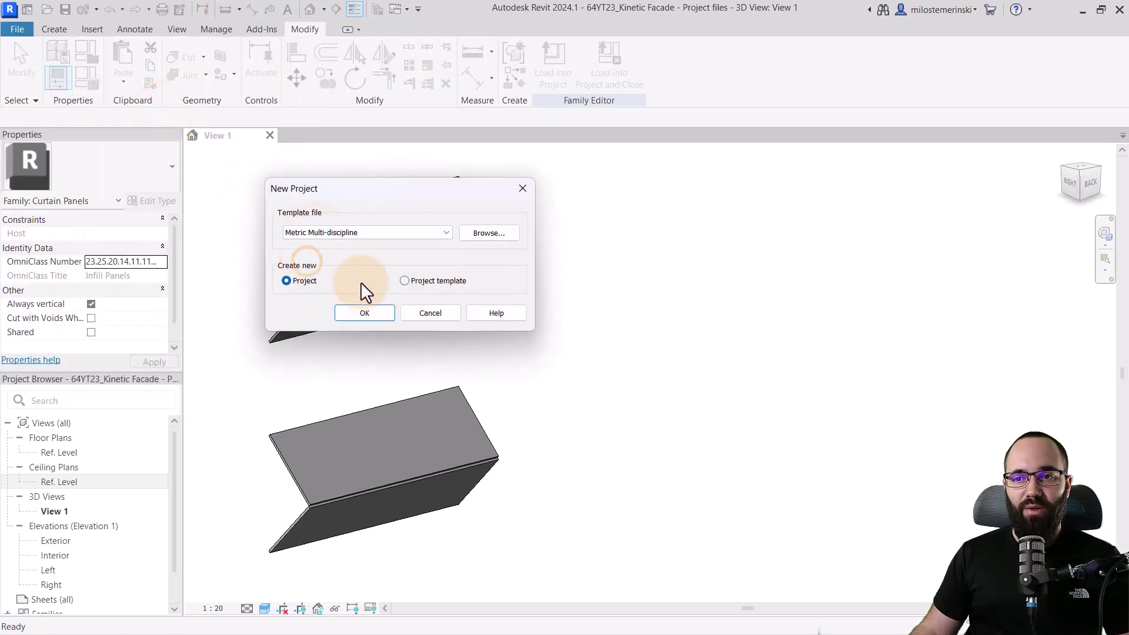
pyautogui.click(366, 314)
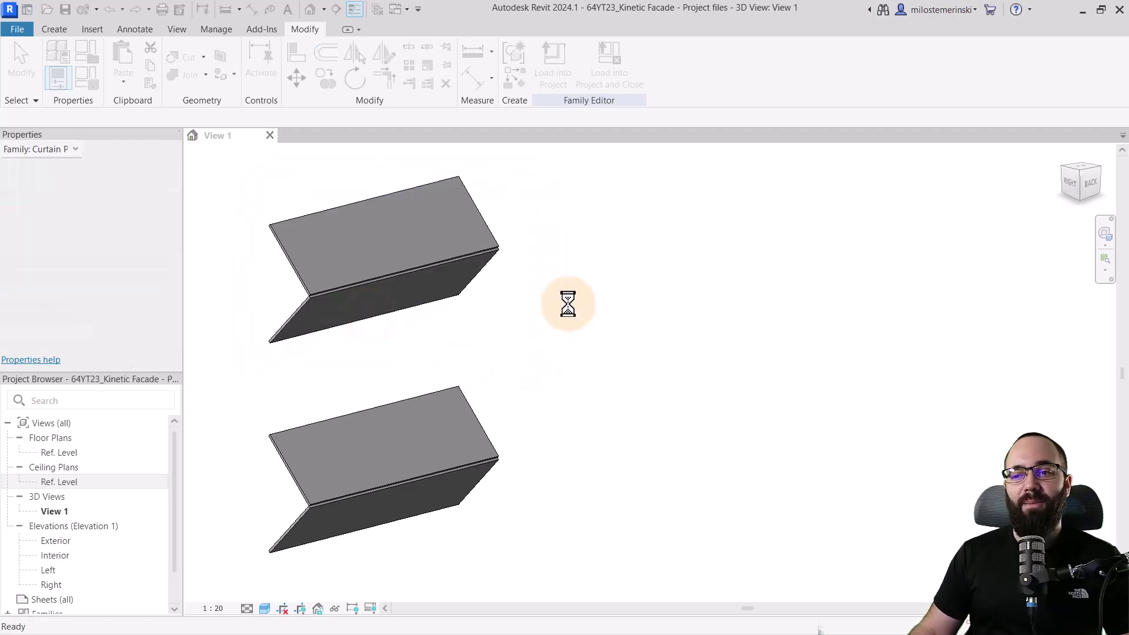
# - Draw an M_Storefront curtain wall about 10 m long on L1, along the horizontal centre reference plane and across the vertical one
pyautogui.moveTo(388, 391); pyautogui.dragTo(403, 393, button='middle')
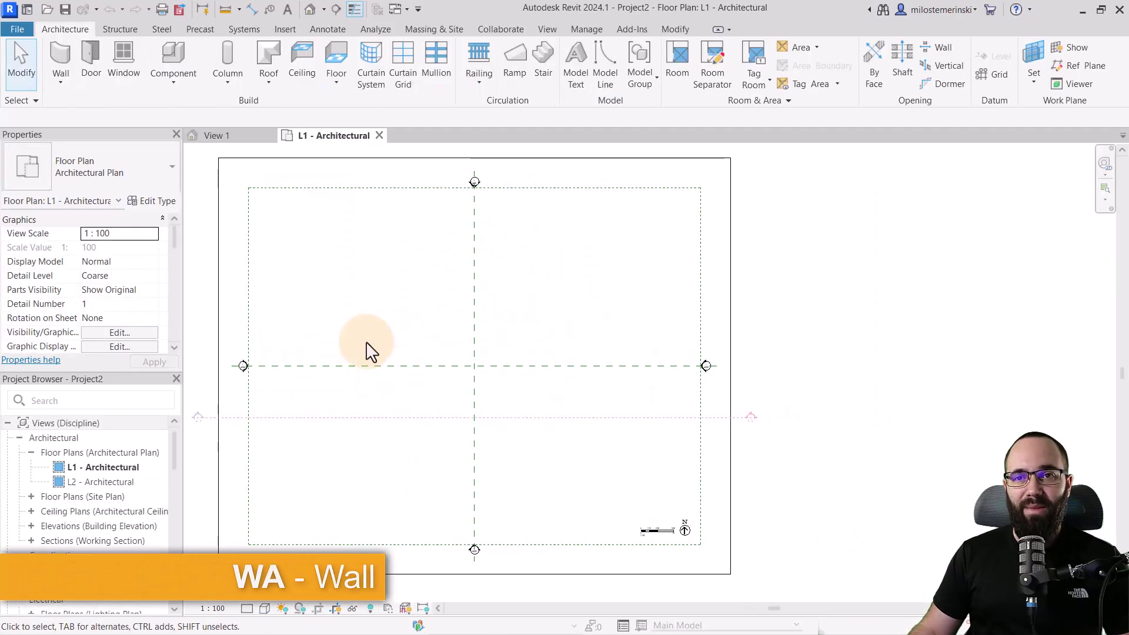
pyautogui.click(97, 171)
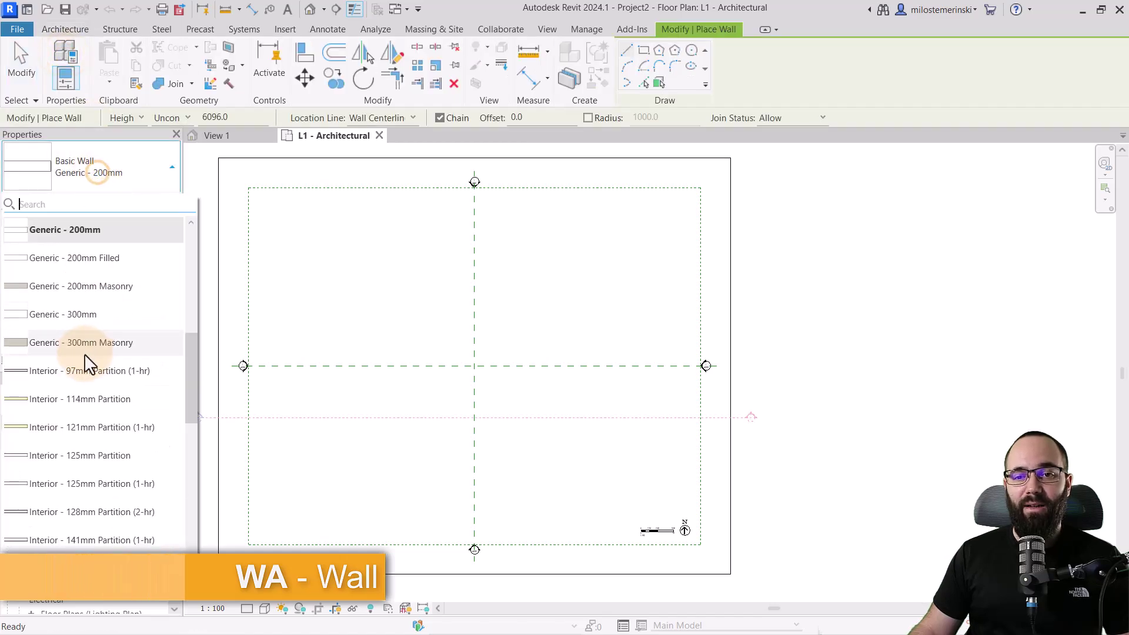
pyautogui.scroll(-10, 83, 352)
pyautogui.click(71, 458)
pyautogui.scroll(3, 470, 367)
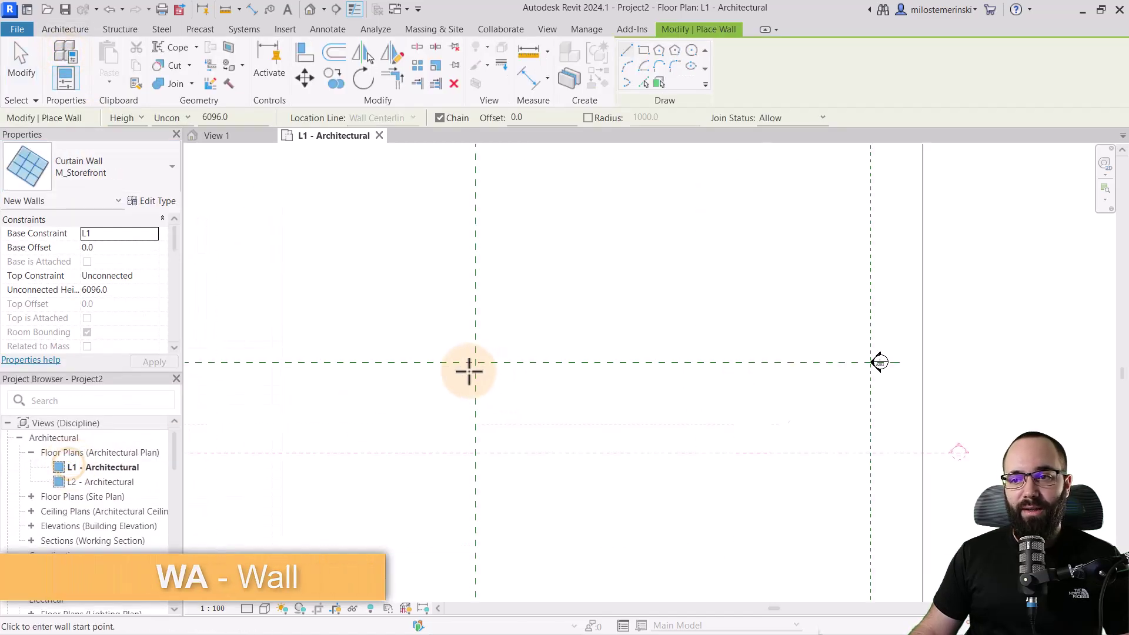
pyautogui.click(418, 362)
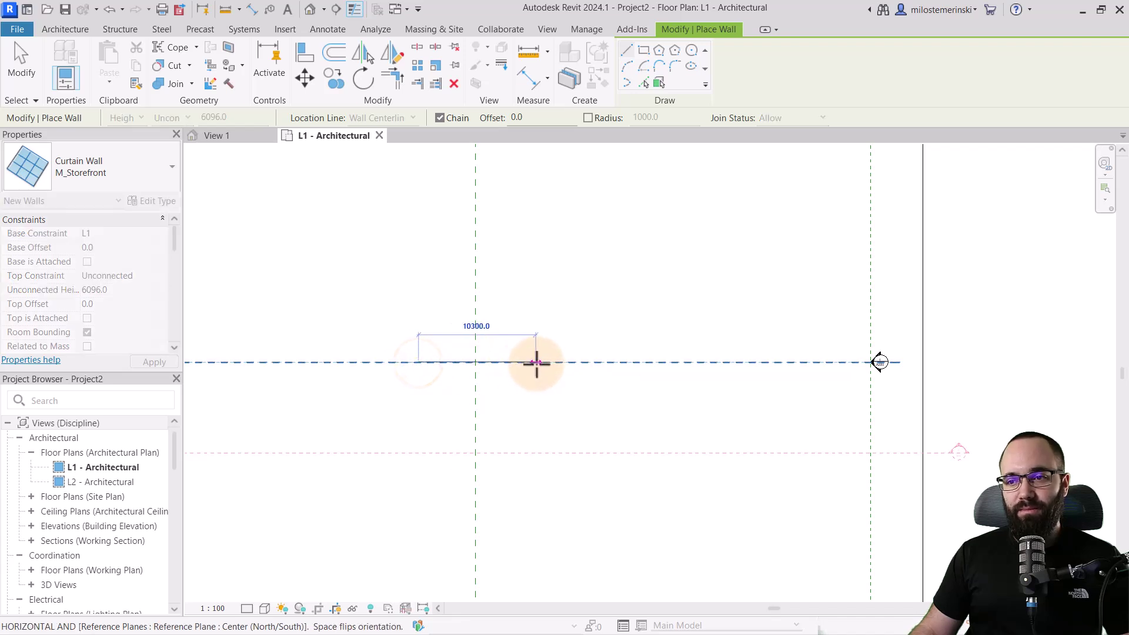
pyautogui.click(532, 362)
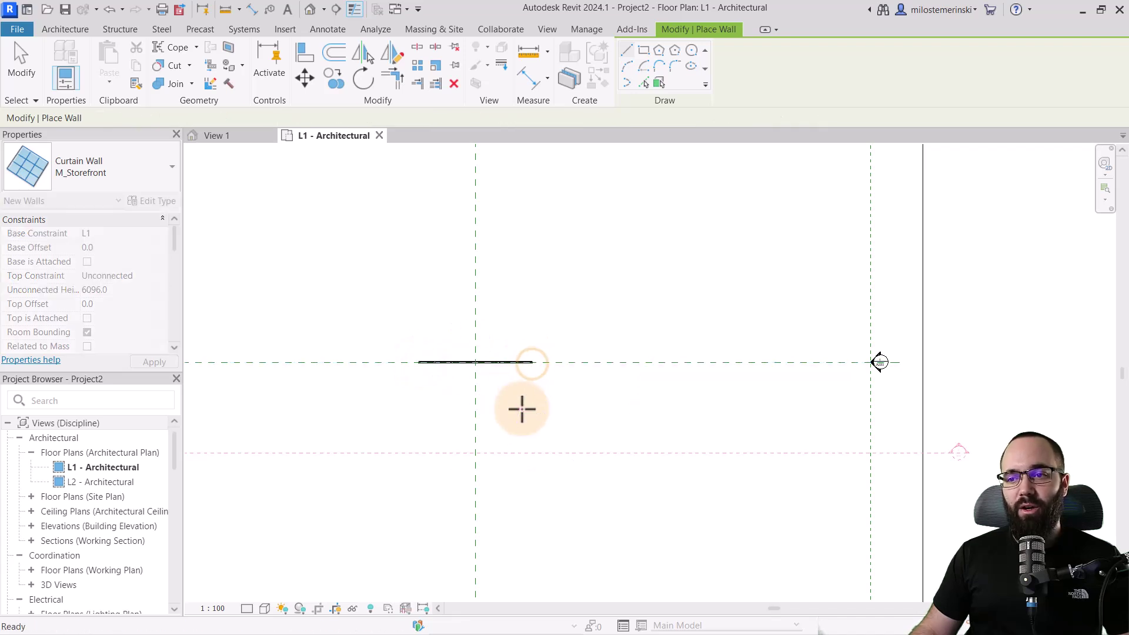
pyautogui.press('Escape')
pyautogui.press('Escape')
# - Open the default 3D view and constrain the top of the curtain wall up to level L2
pyautogui.click(310, 8)
pyautogui.keyDown('shift'); pyautogui.moveTo(526, 272); pyautogui.dragTo(676, 435, button='middle'); pyautogui.keyUp('shift')
pyautogui.scroll(3, 645, 435)
pyautogui.click(646, 406)
pyautogui.scroll(3, 600, 373)
pyautogui.click(155, 277)
pyautogui.click(136, 318)
pyautogui.click(154, 361)
pyautogui.moveTo(374, 433)
pyautogui.mouseDown(button='middle')
pyautogui.moveTo(392, 451)
pyautogui.moveTo(360, 448)
pyautogui.mouseUp(button='middle')
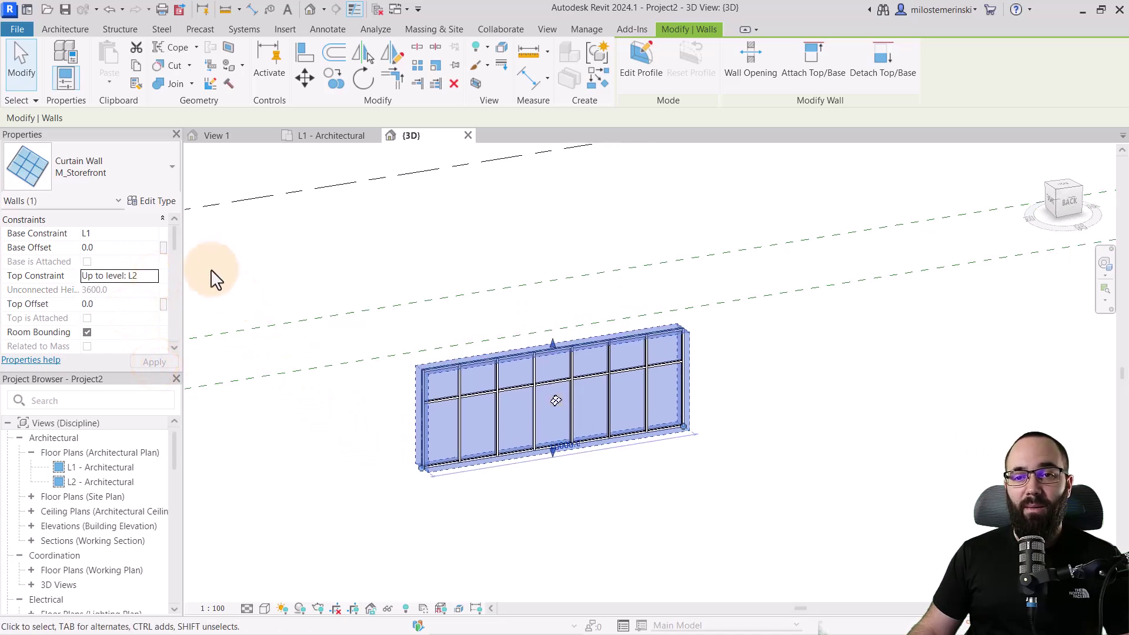
# - Set the M_Storefront type's horizontal grid spacing to 4000 mm and apply it to the curtain wall
pyautogui.click(157, 201)
pyautogui.scroll(-2, 444, 340)
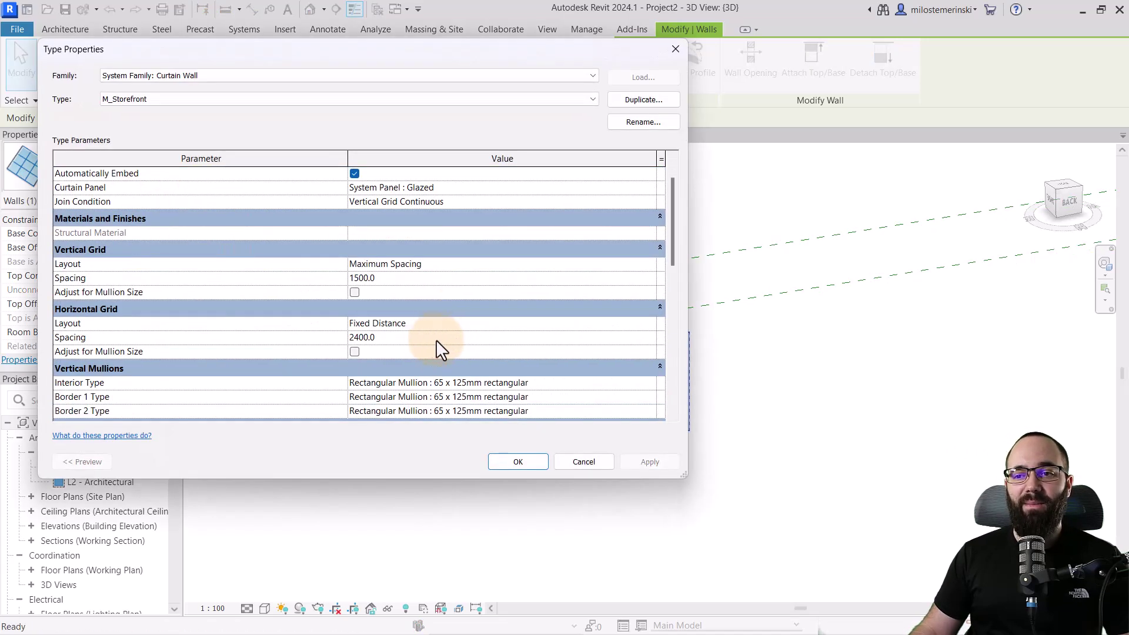
pyautogui.write('4000')
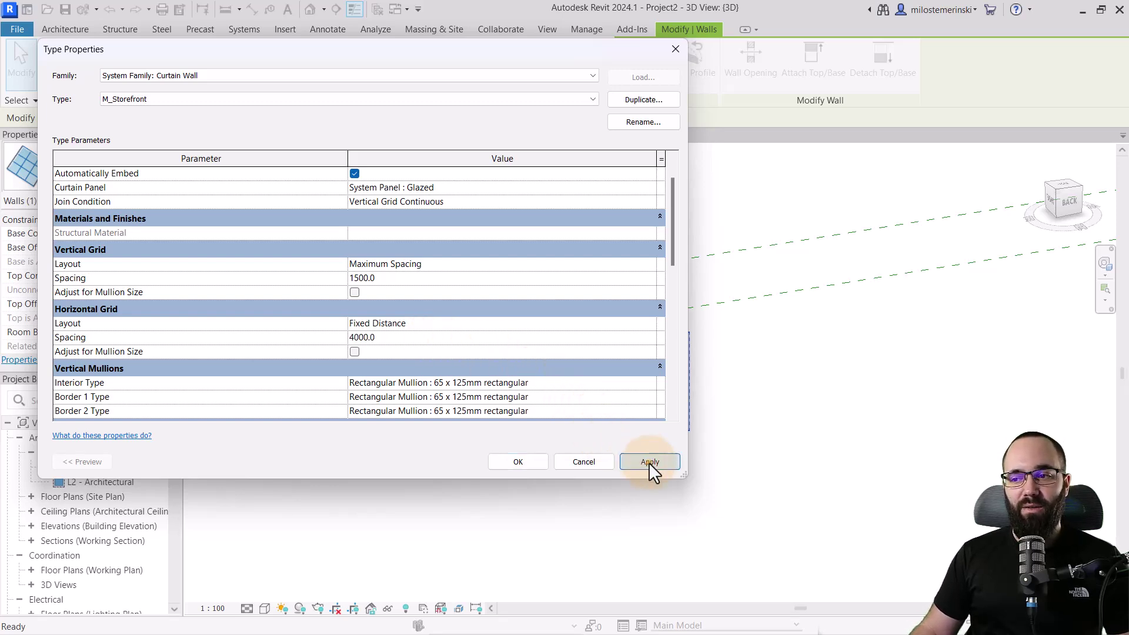
pyautogui.click(521, 459)
pyautogui.click(585, 489)
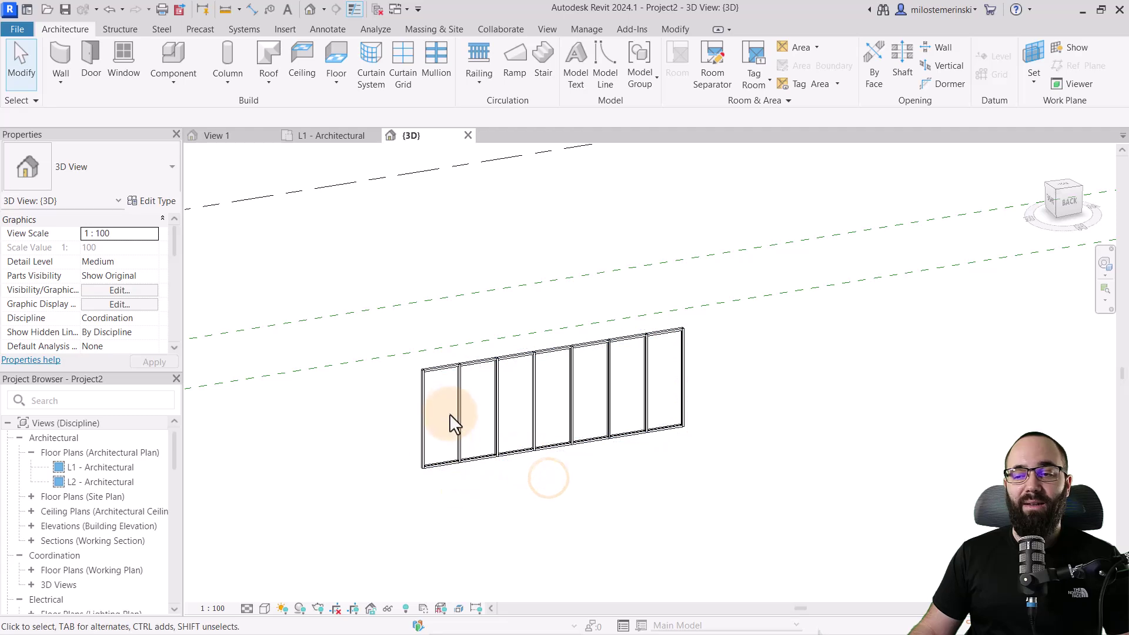
pyautogui.click(445, 368)
pyautogui.press('Escape')
pyautogui.scroll(2, 470, 395)
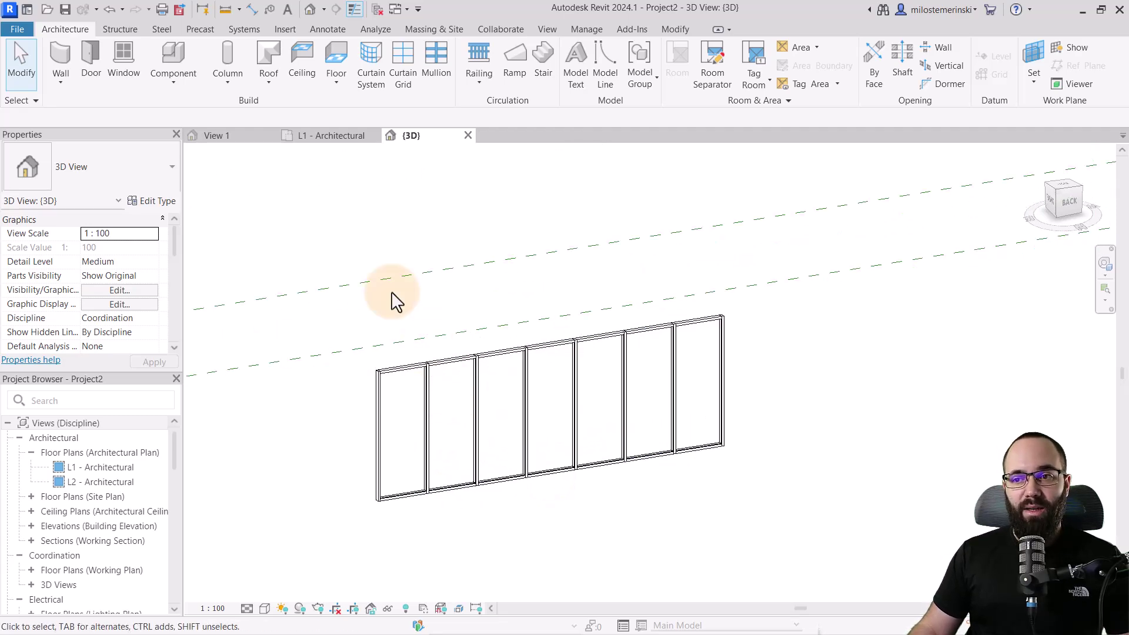
# - Load the folding panel family into the new project and return to the project's 3D view
pyautogui.click(245, 139)
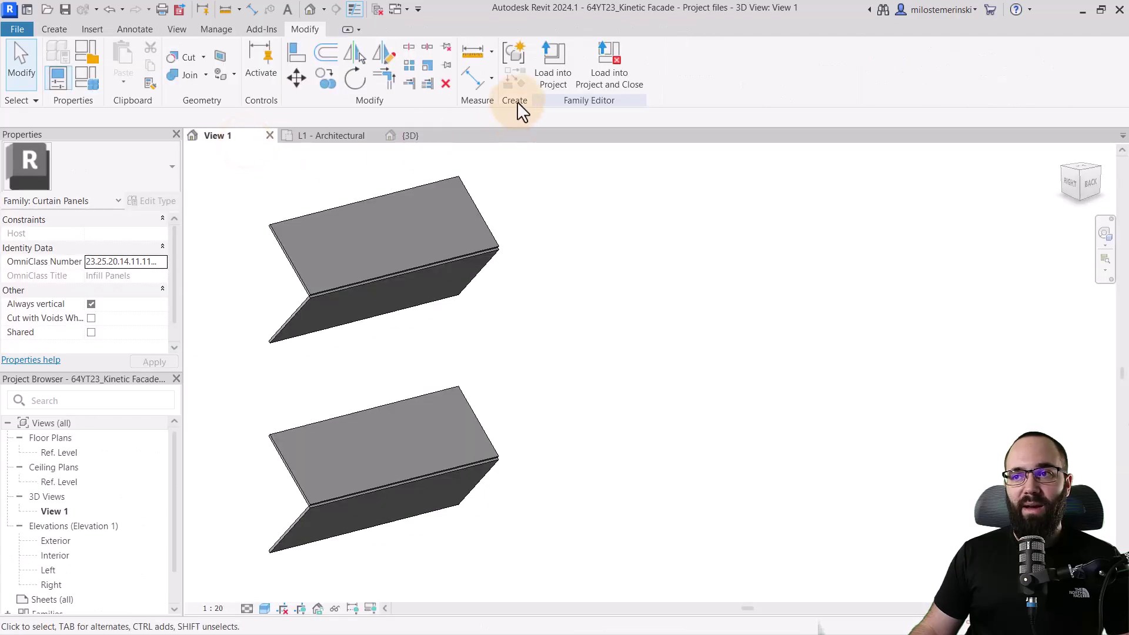
pyautogui.click(547, 78)
pyautogui.click(446, 141)
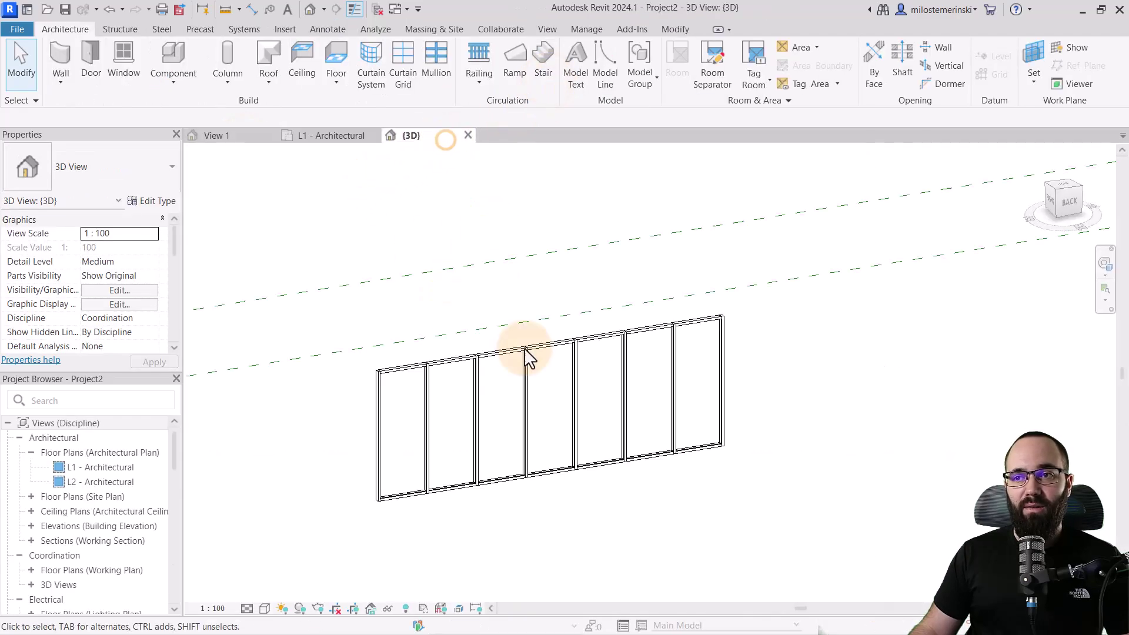
# - Assign 64YT23_Kinetic Facade - Project files as the curtain panel of the M_Storefront wall type
pyautogui.click(551, 465)
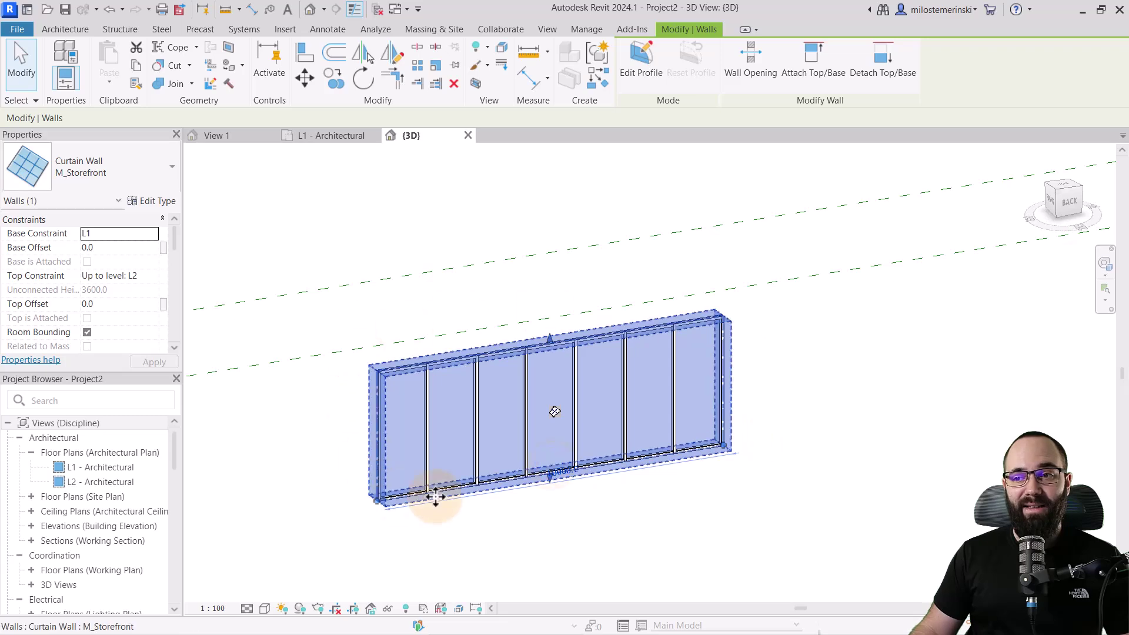
pyautogui.click(154, 200)
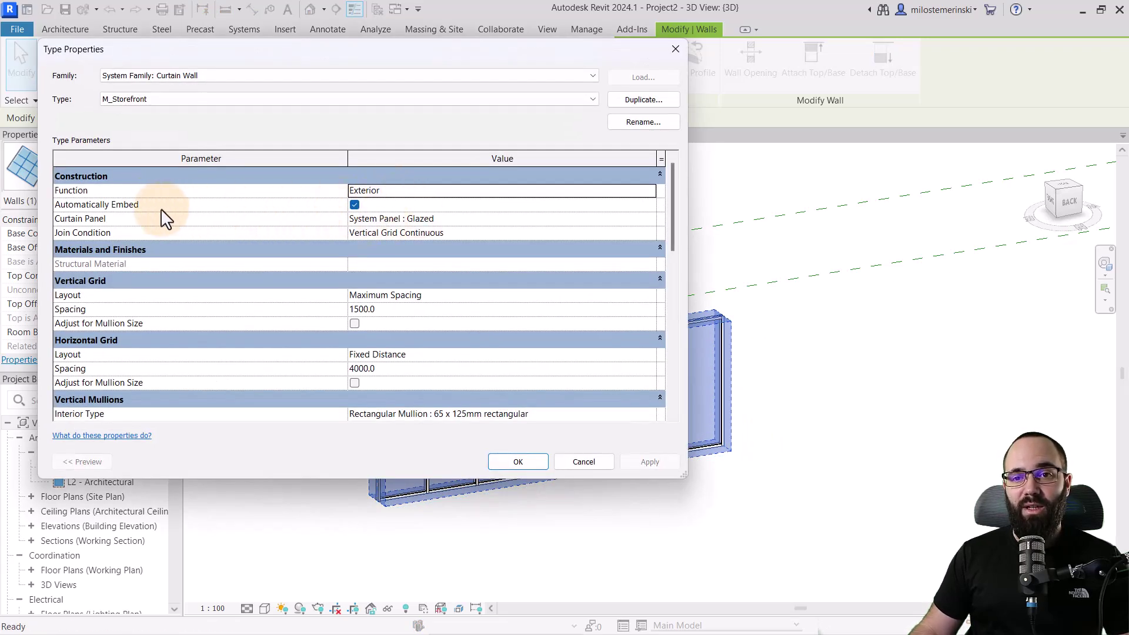
pyautogui.click(647, 218)
pyautogui.scroll(5, 460, 270)
pyautogui.scroll(5, 460, 270)
pyautogui.click(436, 245)
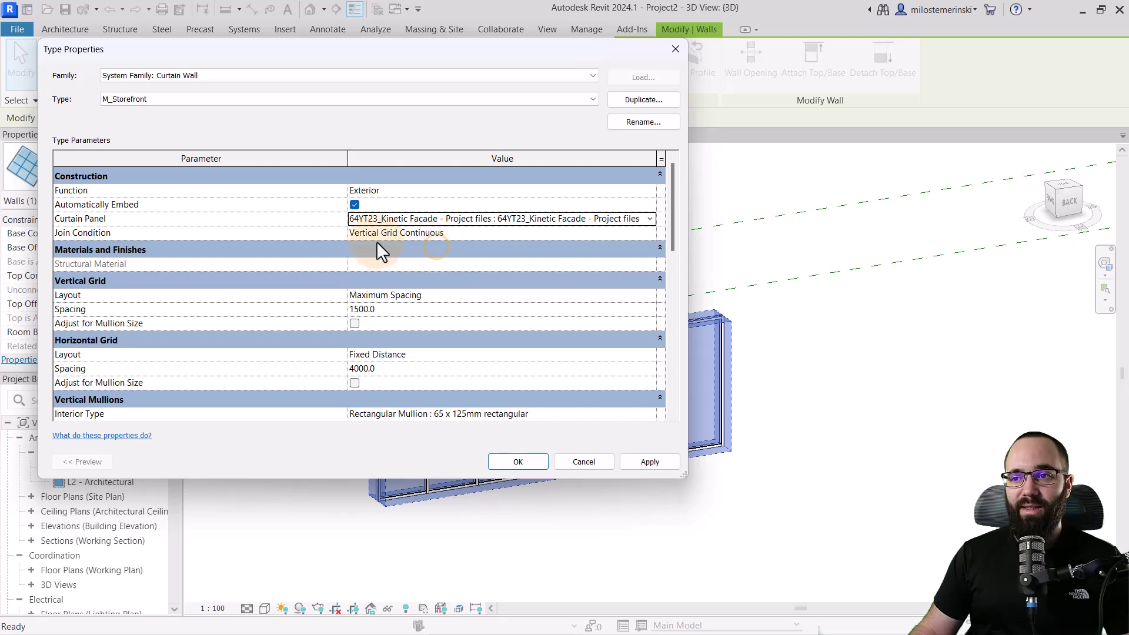
pyautogui.click(648, 461)
pyautogui.click(517, 462)
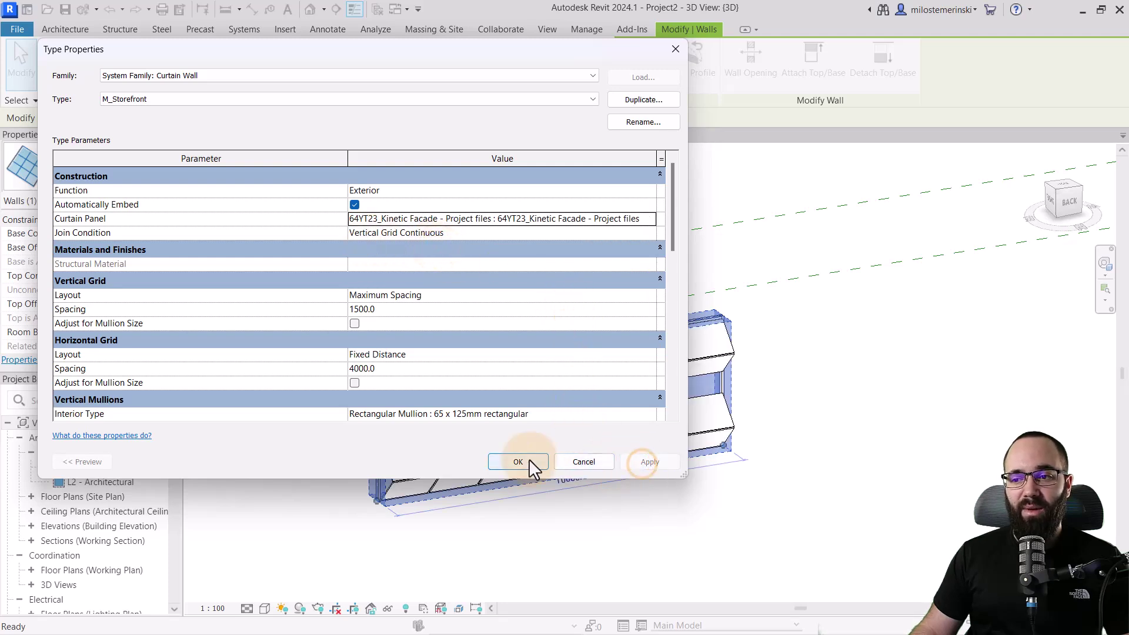
pyautogui.click(573, 522)
# - Fold the third curtain panel from the wall's left end further open by increasing its open angle
pyautogui.keyDown('shift'); pyautogui.moveTo(584, 522); pyautogui.dragTo(523, 467, button='middle'); pyautogui.keyUp('shift')
pyautogui.click(522, 468)
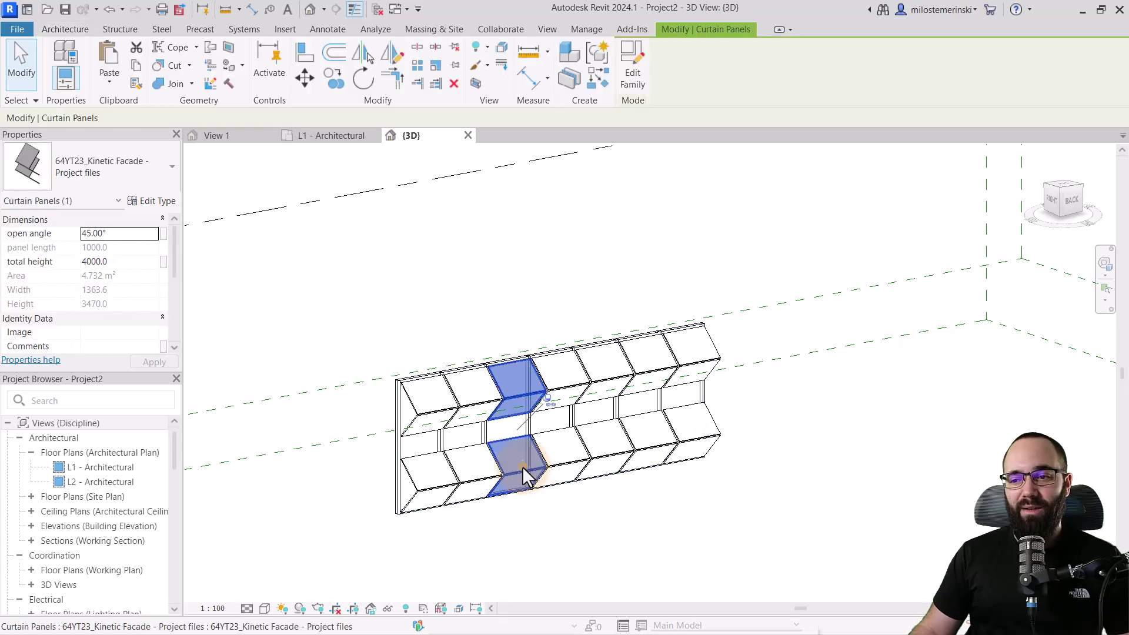
pyautogui.click(146, 234)
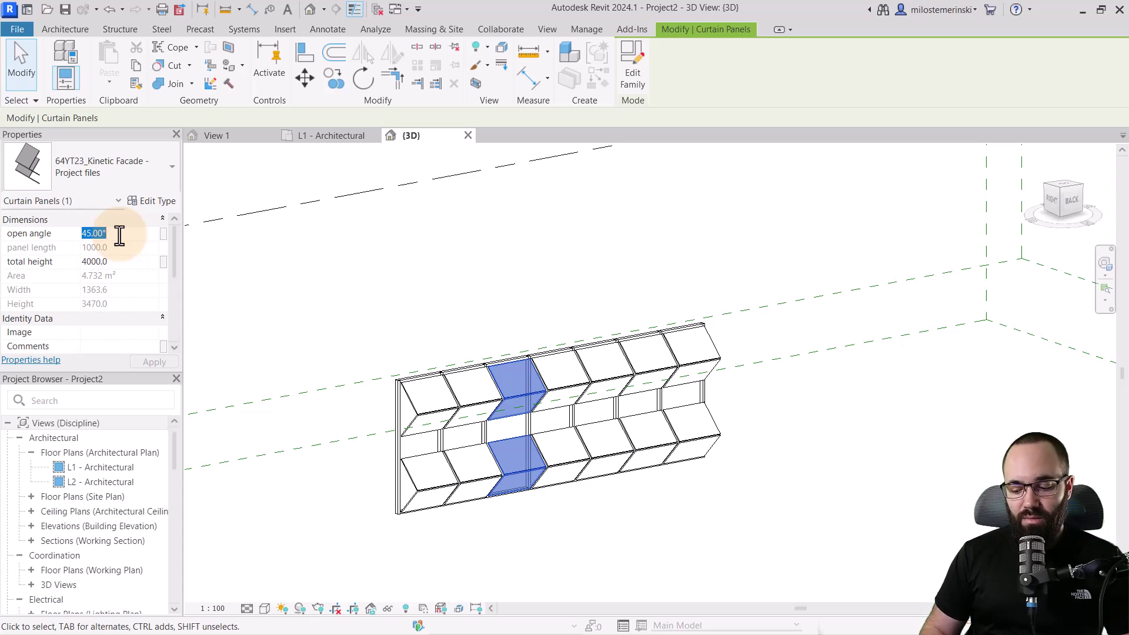
pyautogui.scroll(3, 588, 520)
pyautogui.click(612, 528)
# - Set the open angle of the fourth curtain panel to 90° and of the fifth panel to 80°
pyautogui.click(538, 333)
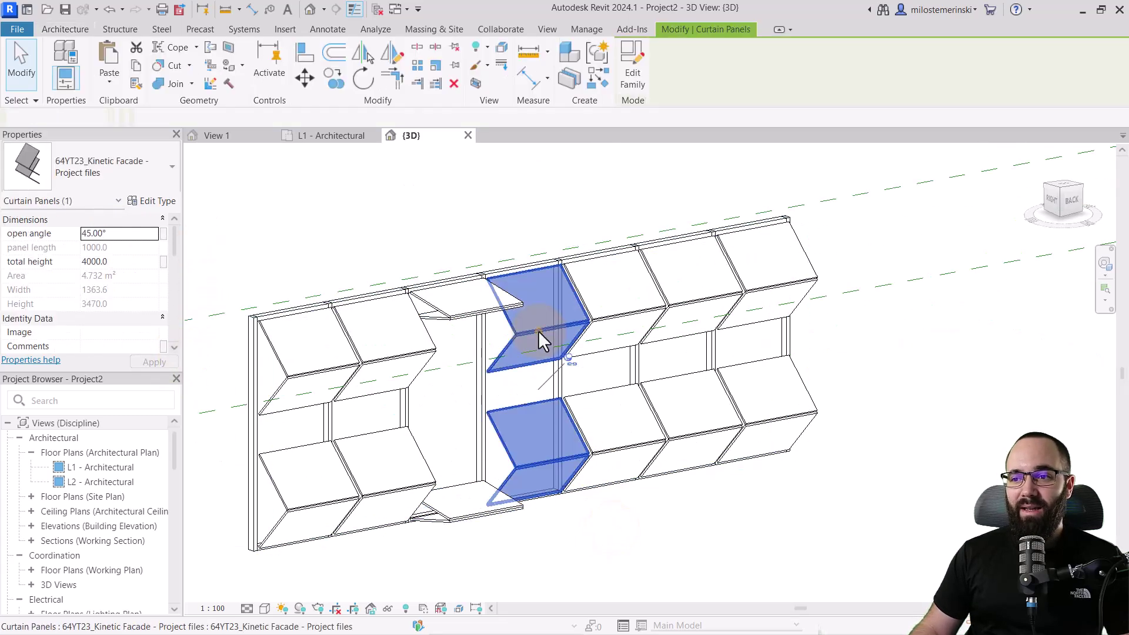
pyautogui.click(125, 234)
pyautogui.write('90')
pyautogui.click(159, 361)
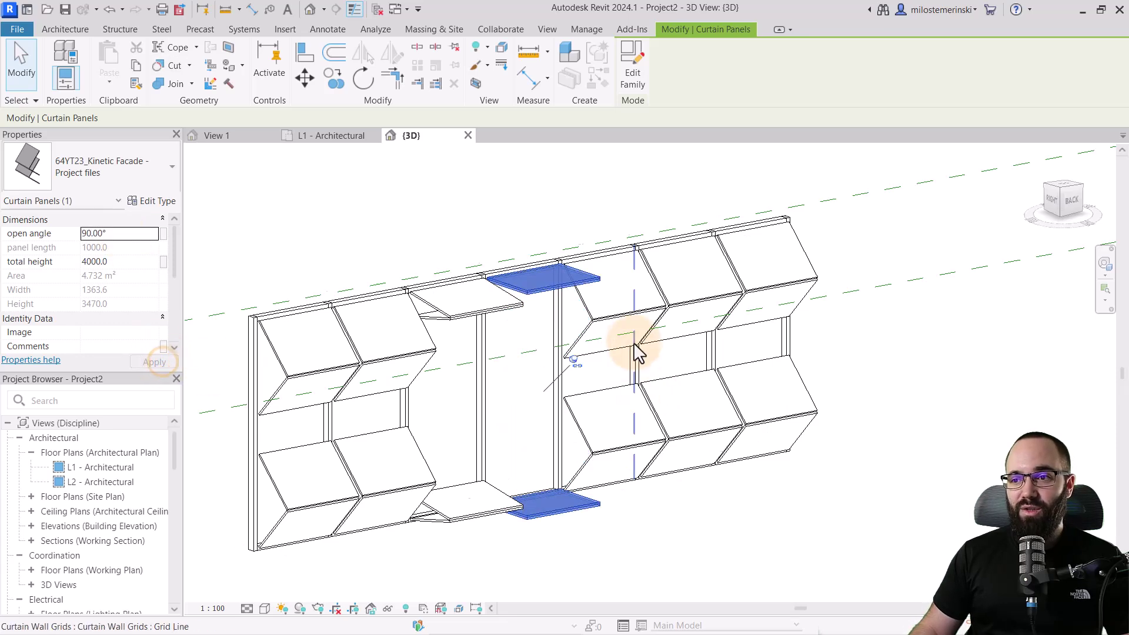
pyautogui.click(626, 319)
pyautogui.click(122, 234)
pyautogui.write('80')
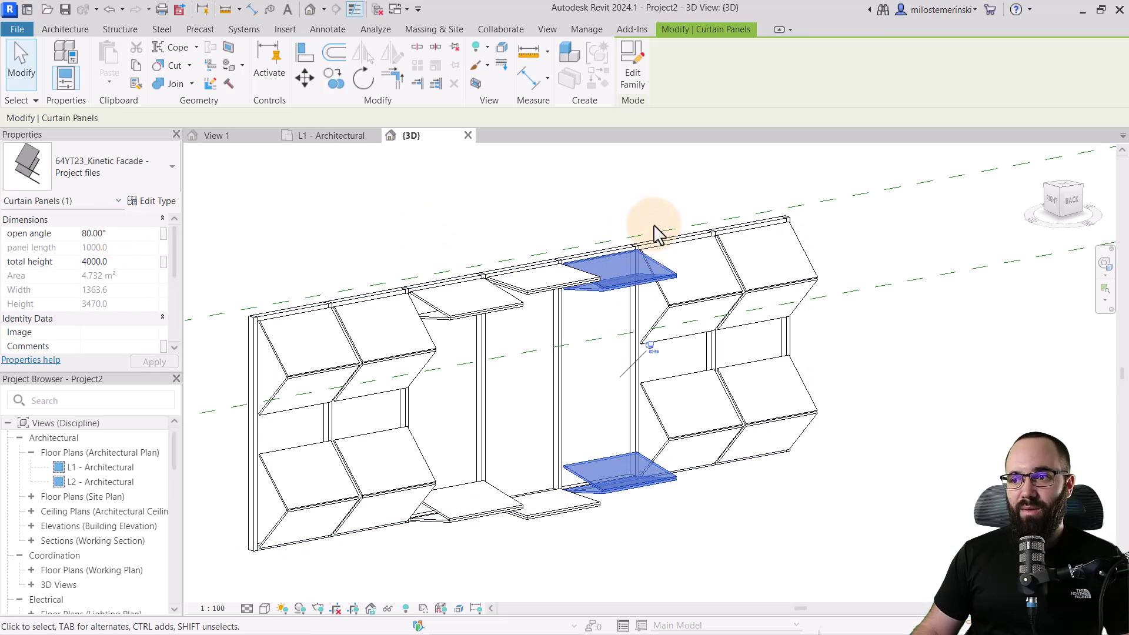
pyautogui.click(654, 218)
# - Set the open angle of the sixth curtain panel to 60° and of the seventh panel to 40°
pyautogui.click(687, 311)
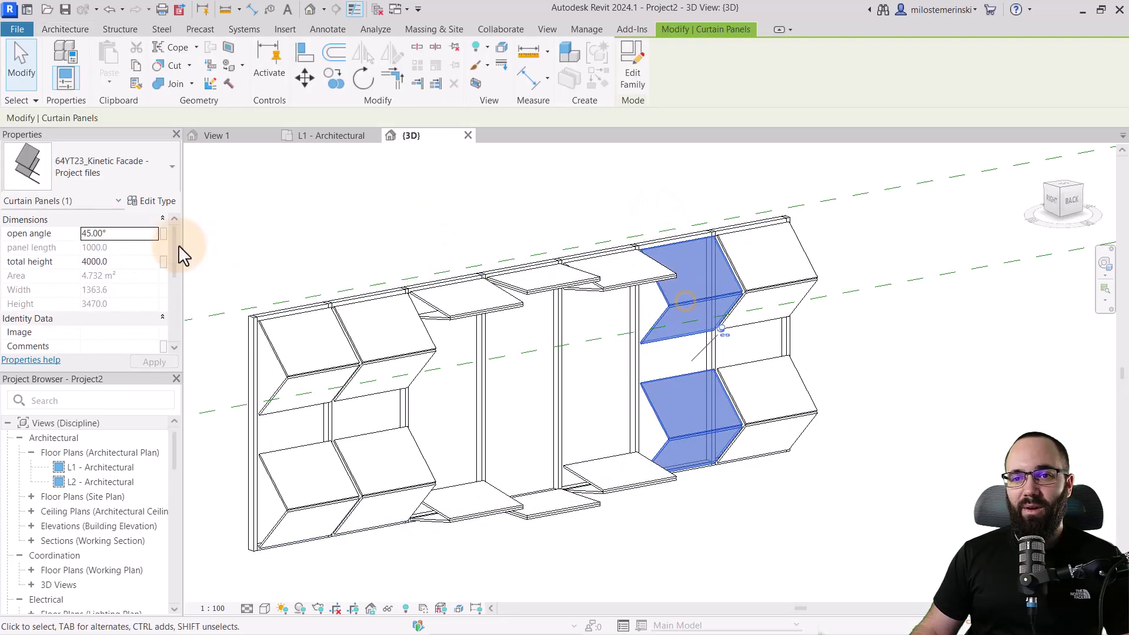
pyautogui.press('Return')
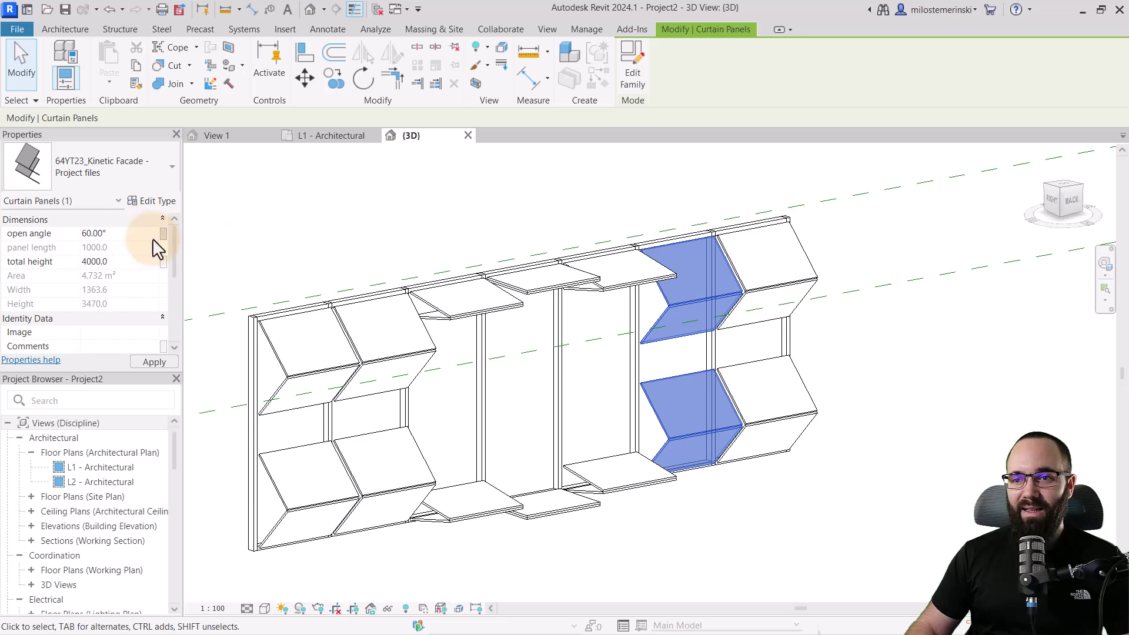
pyautogui.click(758, 284)
pyautogui.doubleClick(134, 235)
pyautogui.write('40')
pyautogui.click(163, 363)
pyautogui.click(541, 217)
# - Set the open angle of the second curtain panel from the wall's left end to 40°
pyautogui.keyDown('shift'); pyautogui.moveTo(664, 376); pyautogui.dragTo(501, 368, button='middle'); pyautogui.keyUp('shift')
pyautogui.press('Tab')
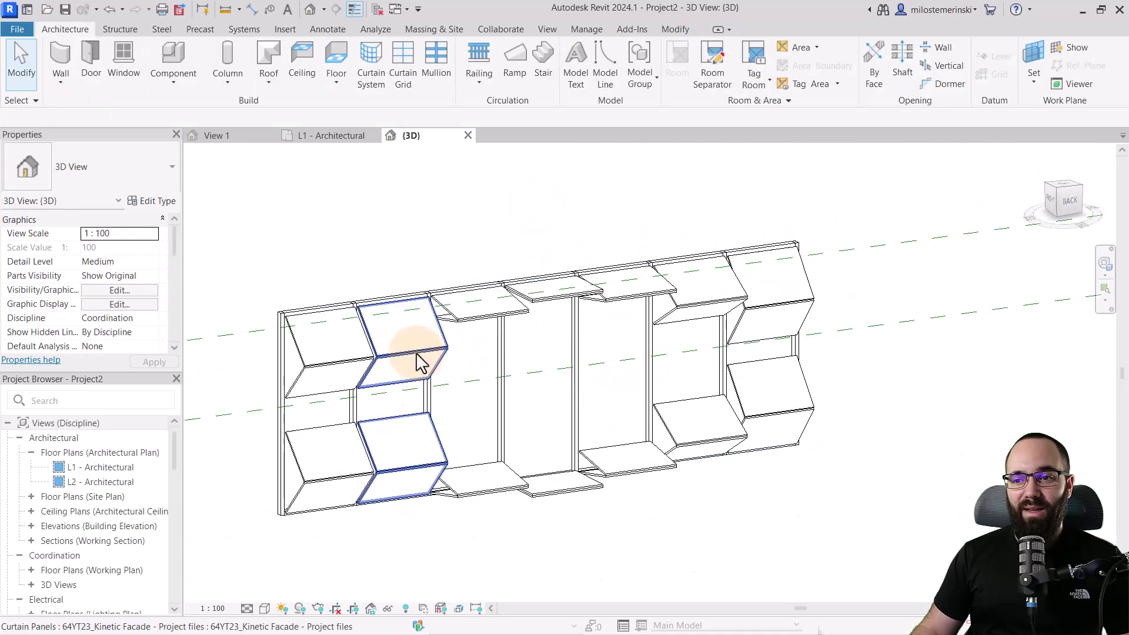
pyautogui.click(415, 352)
pyautogui.doubleClick(115, 233)
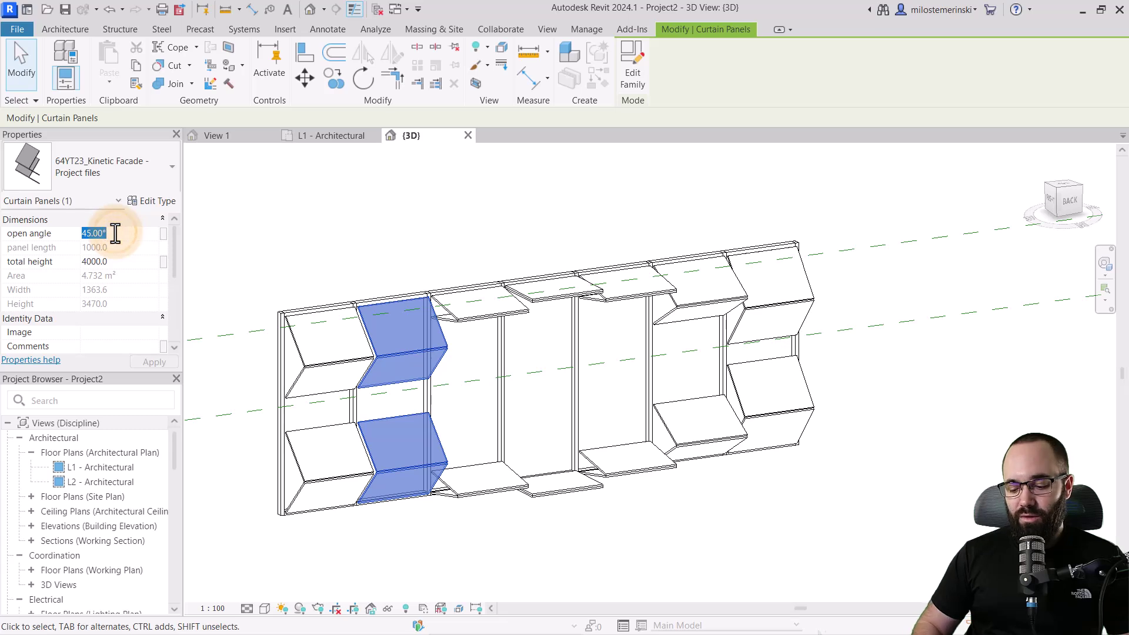
pyautogui.write('40')
pyautogui.press('Return')
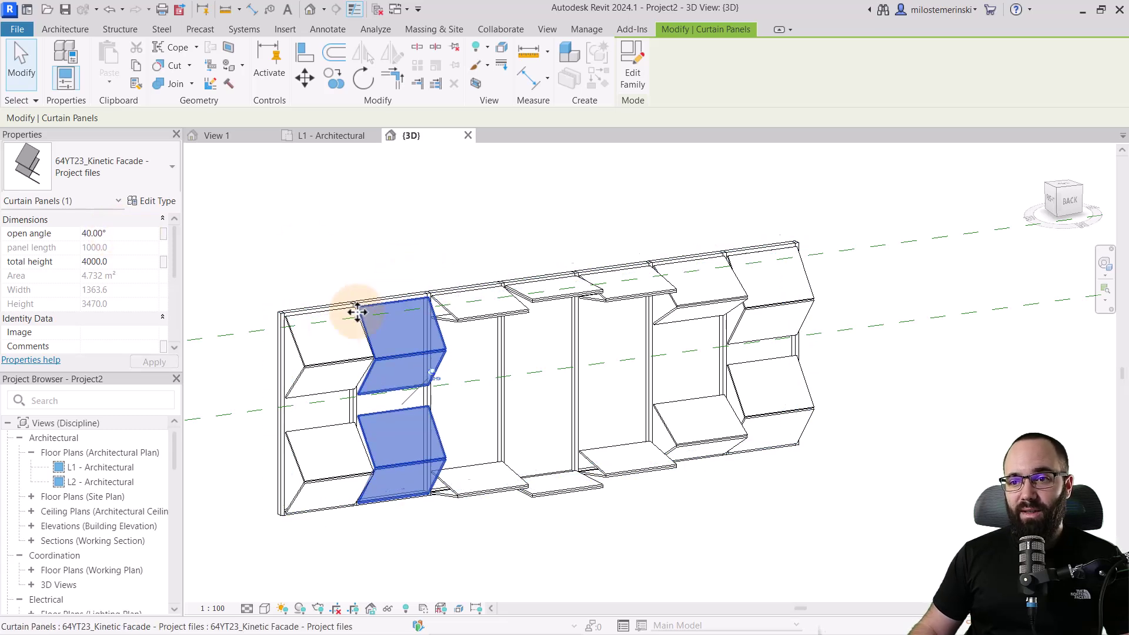
# - Close the first curtain panel at the wall's left end by setting its open angle to 0°
pyautogui.click(334, 382)
pyautogui.doubleClick(137, 238)
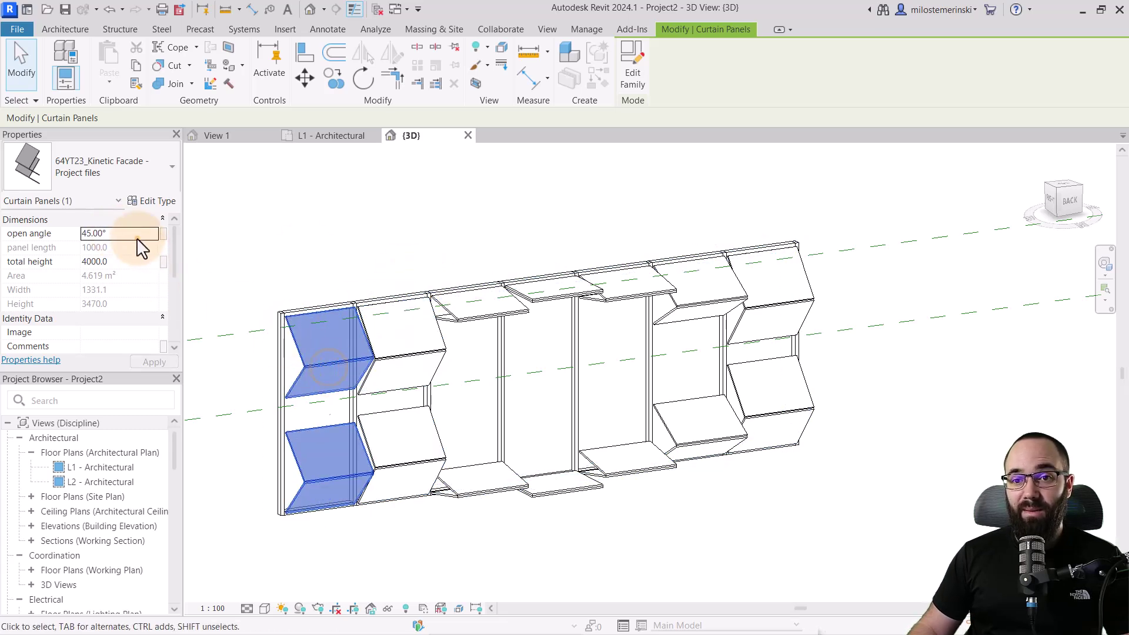
pyautogui.write('0')
pyautogui.click(347, 249)
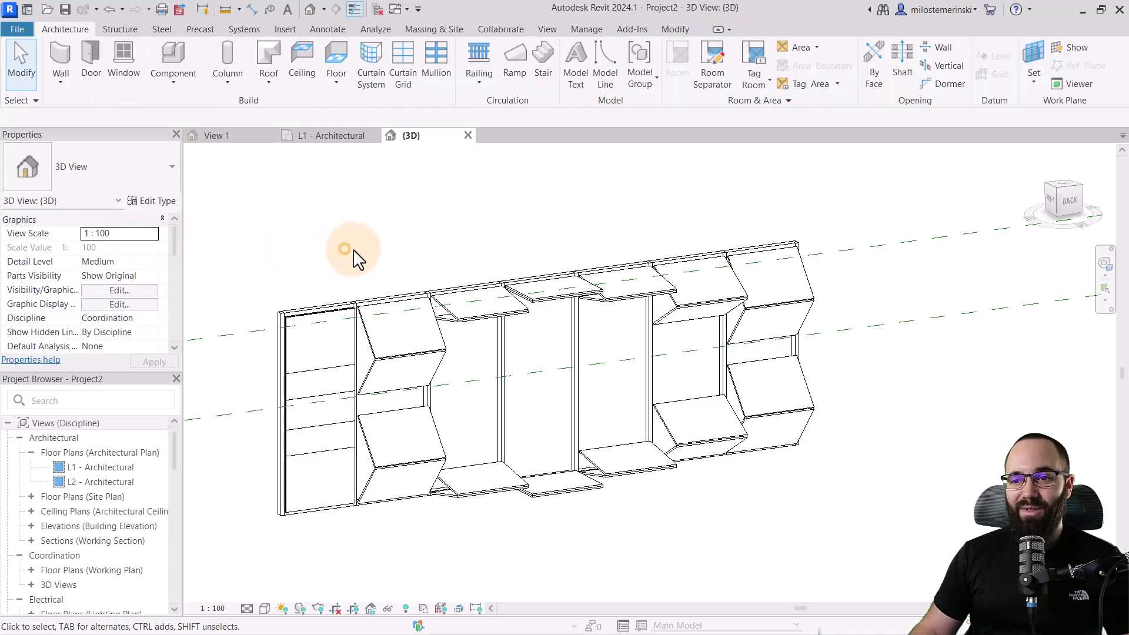
# - Turn on shadows in the 3D view to display the folding panel facade with cast shadows
pyautogui.keyDown('shift'); pyautogui.moveTo(367, 252); pyautogui.dragTo(403, 242, button='middle'); pyautogui.keyUp('shift')
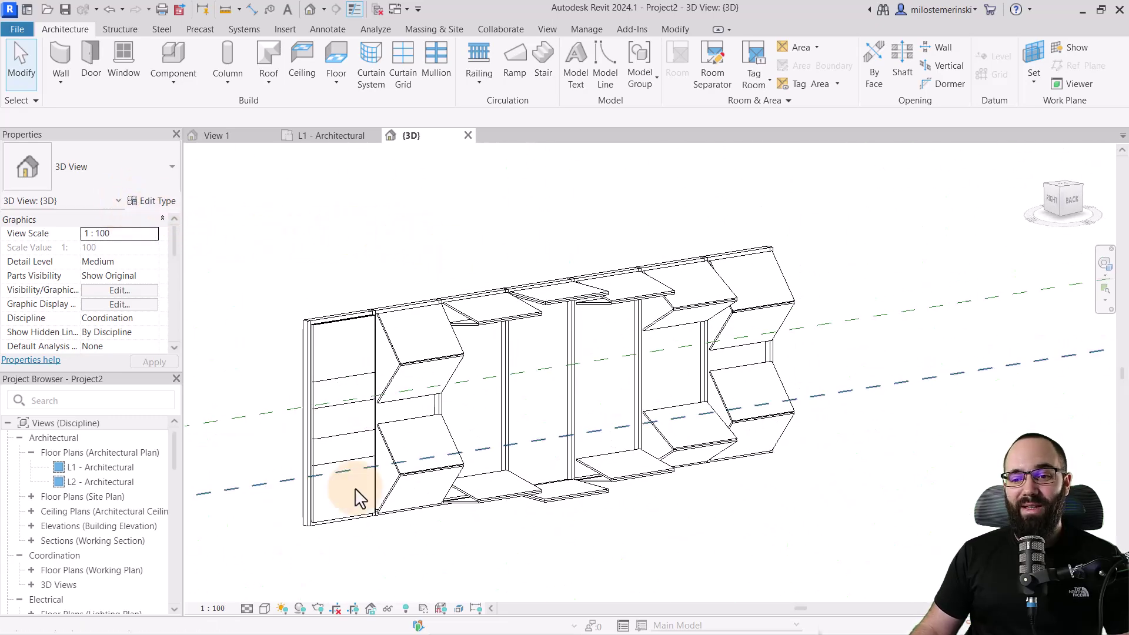
pyautogui.click(299, 608)
pyautogui.keyDown('shift'); pyautogui.moveTo(405, 535); pyautogui.dragTo(369, 499, button='middle'); pyautogui.keyUp('shift')
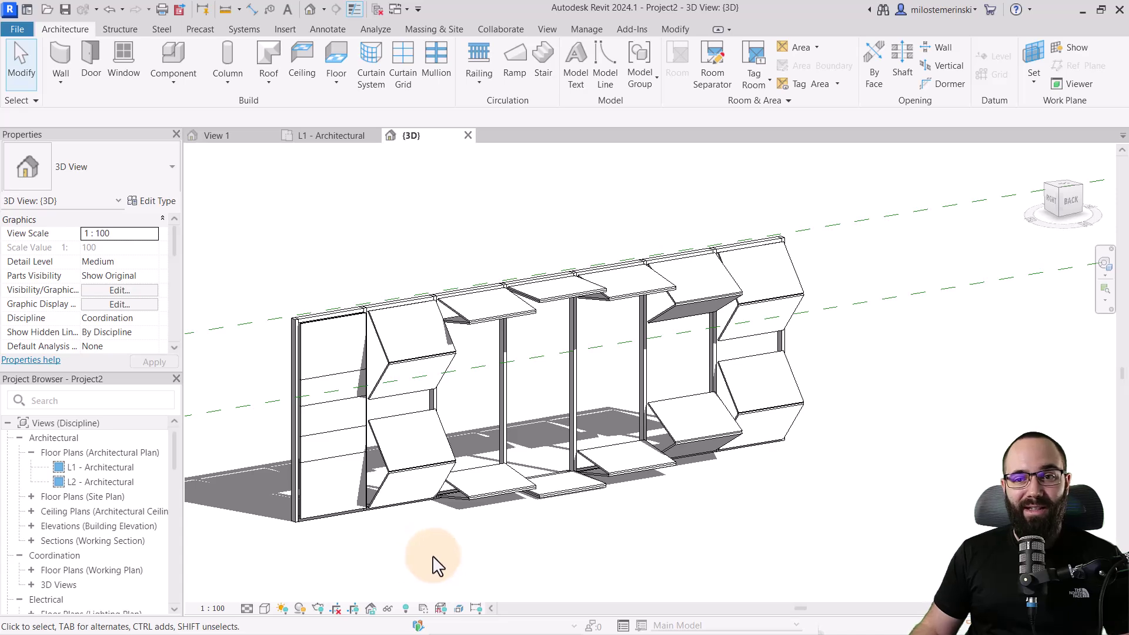
pyautogui.moveTo(496, 570); pyautogui.dragTo(491, 537, button='middle')
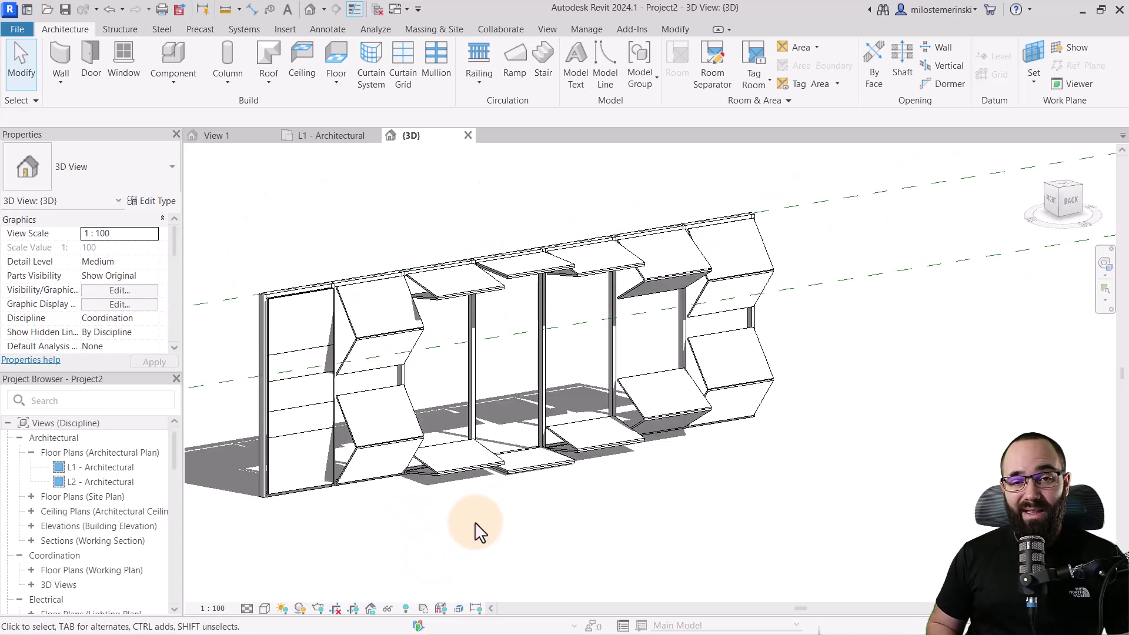